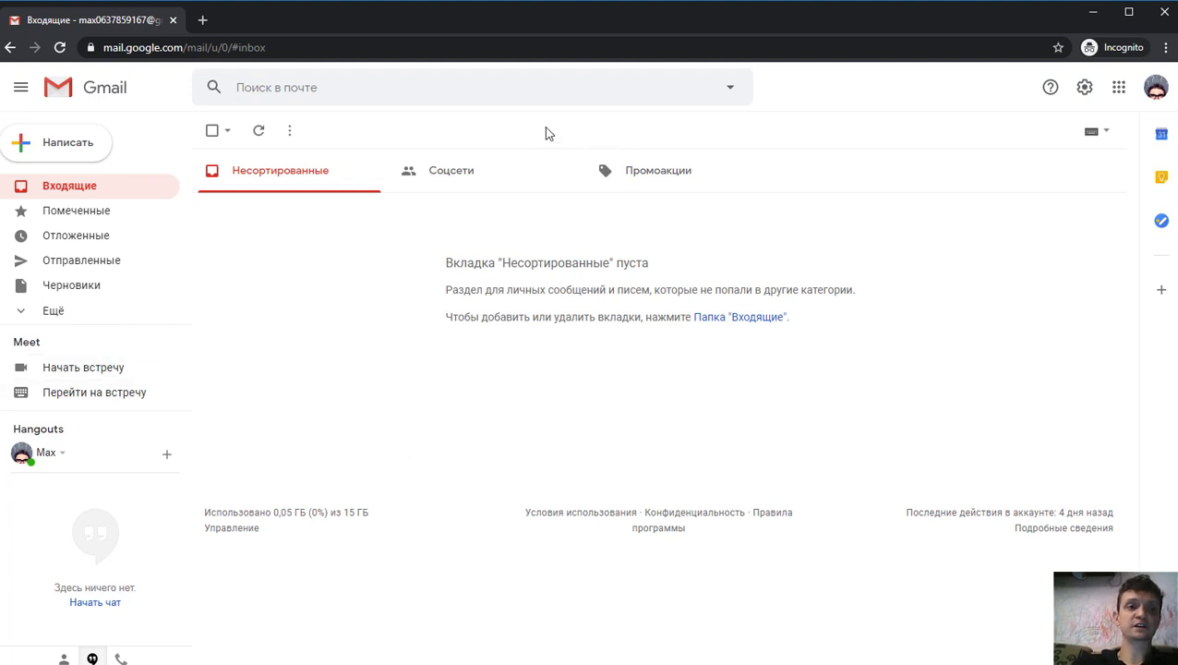
- Create a blank spreadsheet via sheets.new in a new tab, then return to Gmail
click(202, 19)
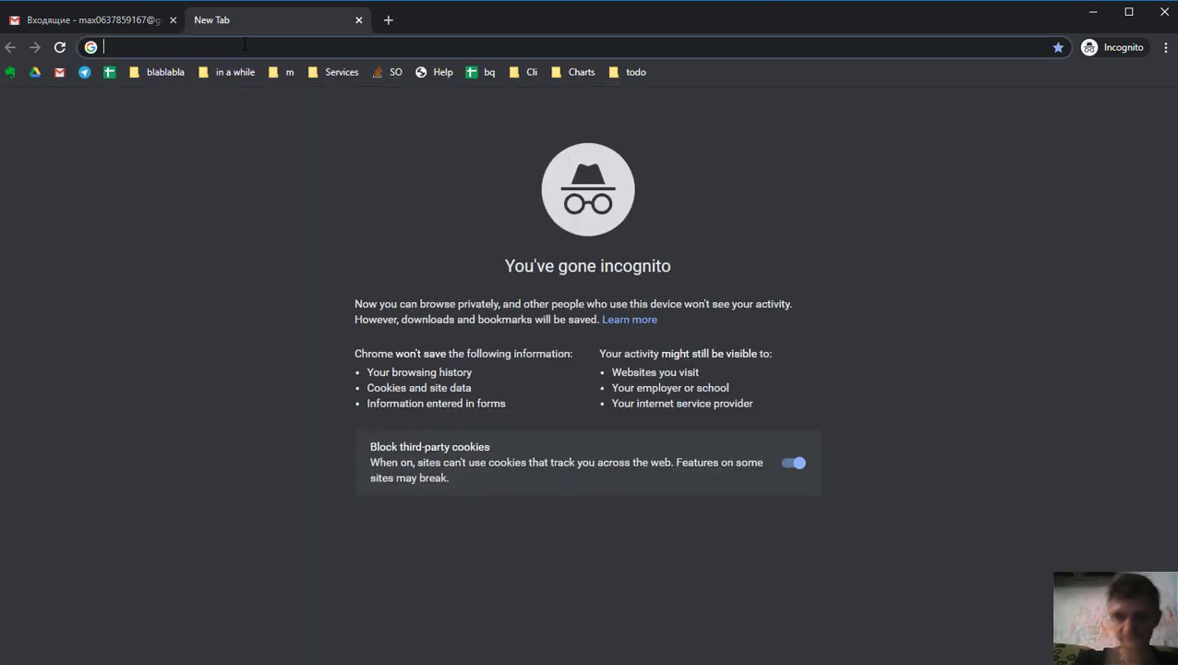
text(sheet)
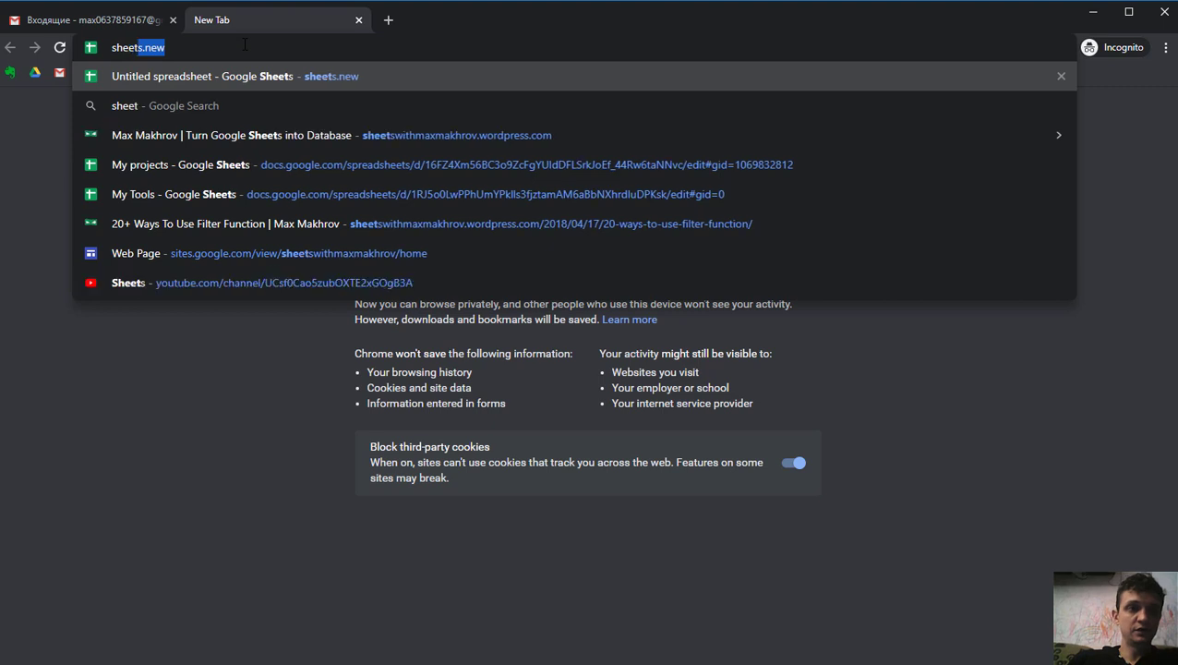
key(Return)
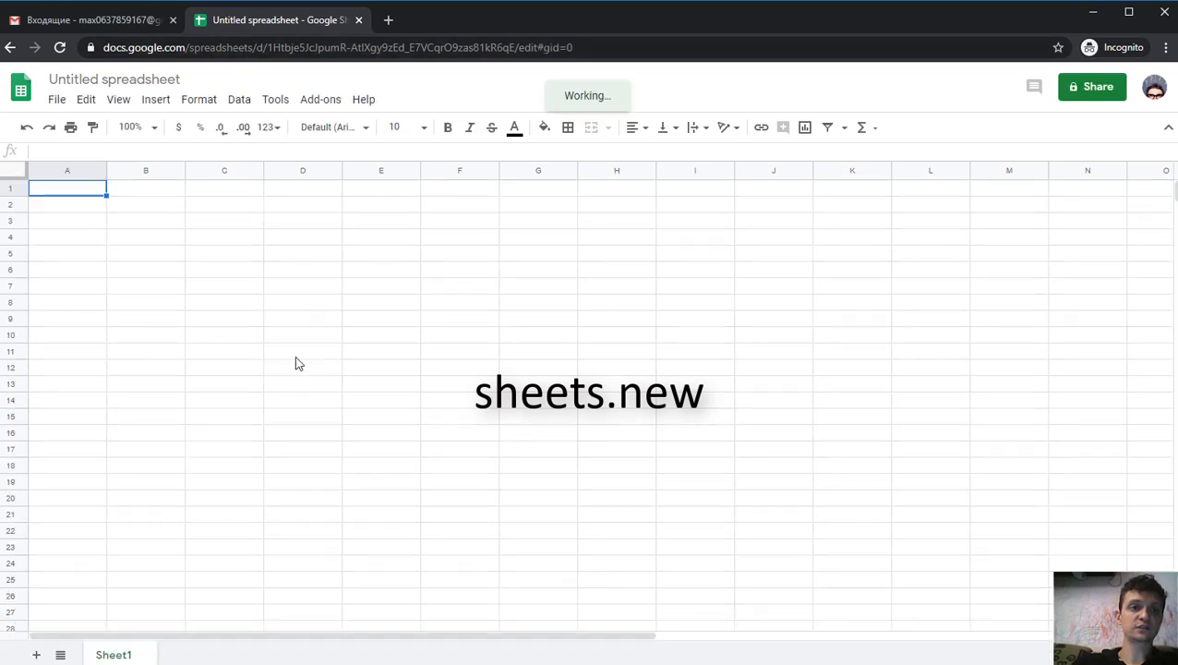
click(78, 20)
- Launch Google Drive from Gmail's apps grid and switch to its My Drive tab
click(1118, 88)
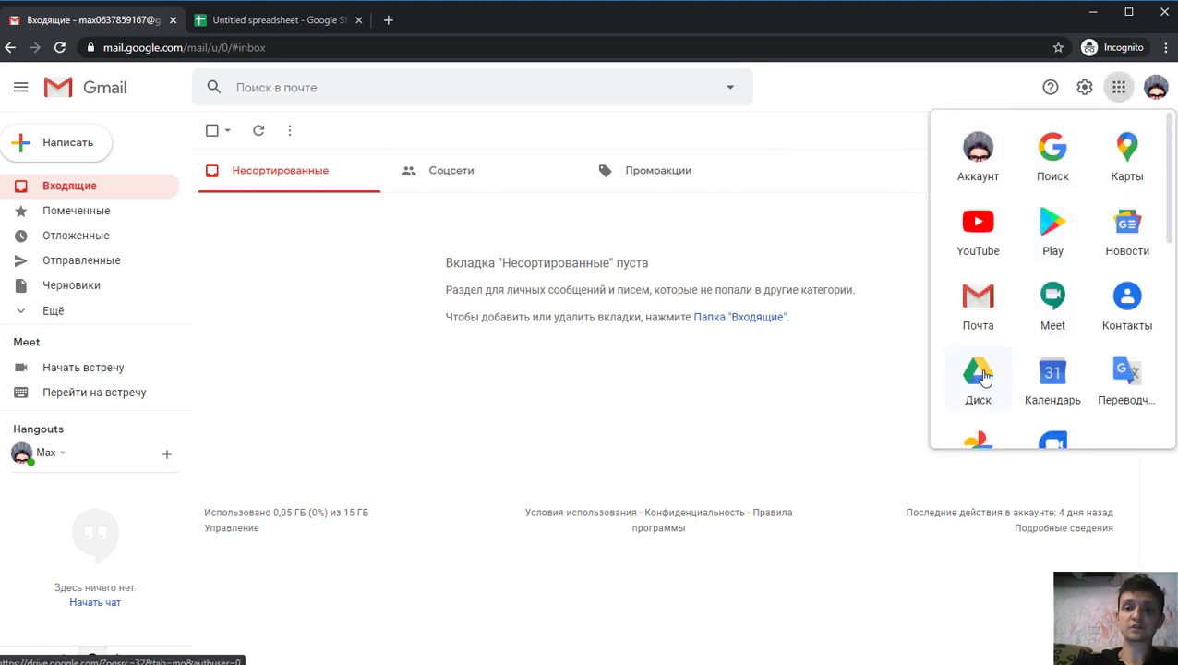
click(979, 373)
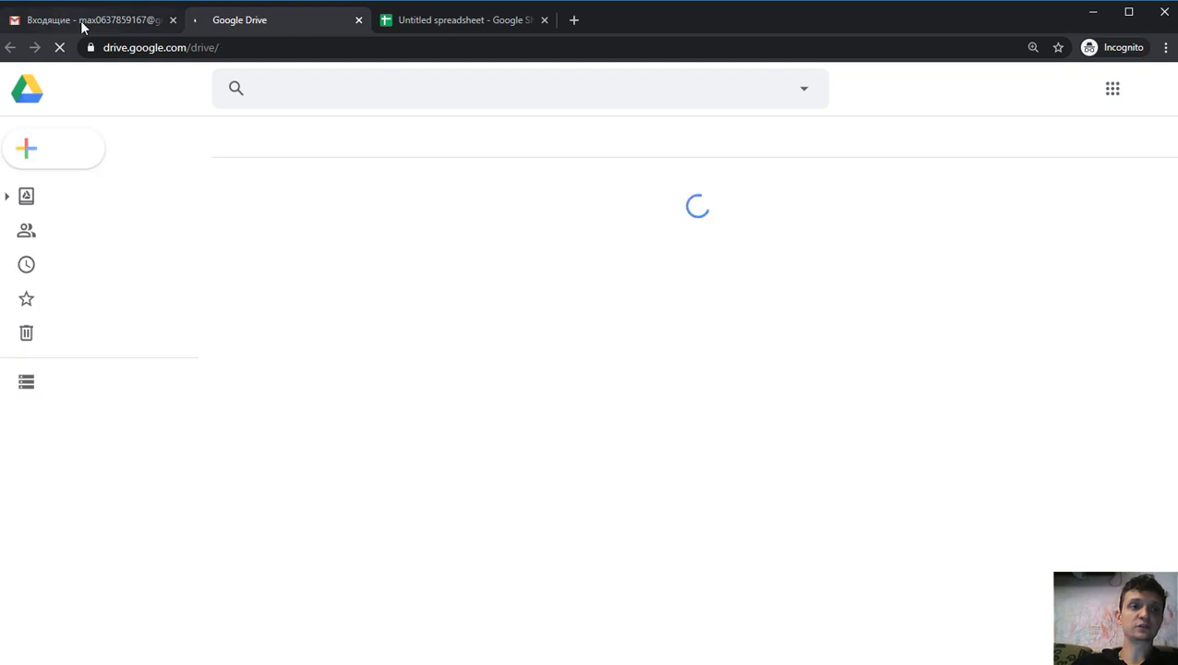
click(83, 22)
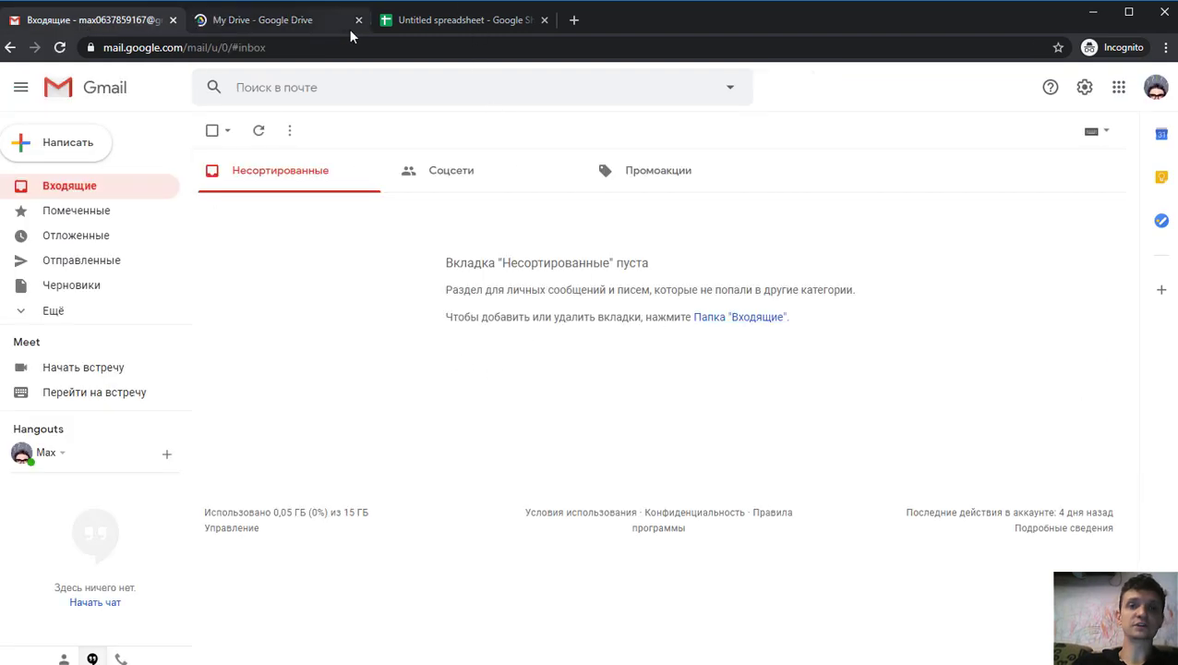
click(1118, 87)
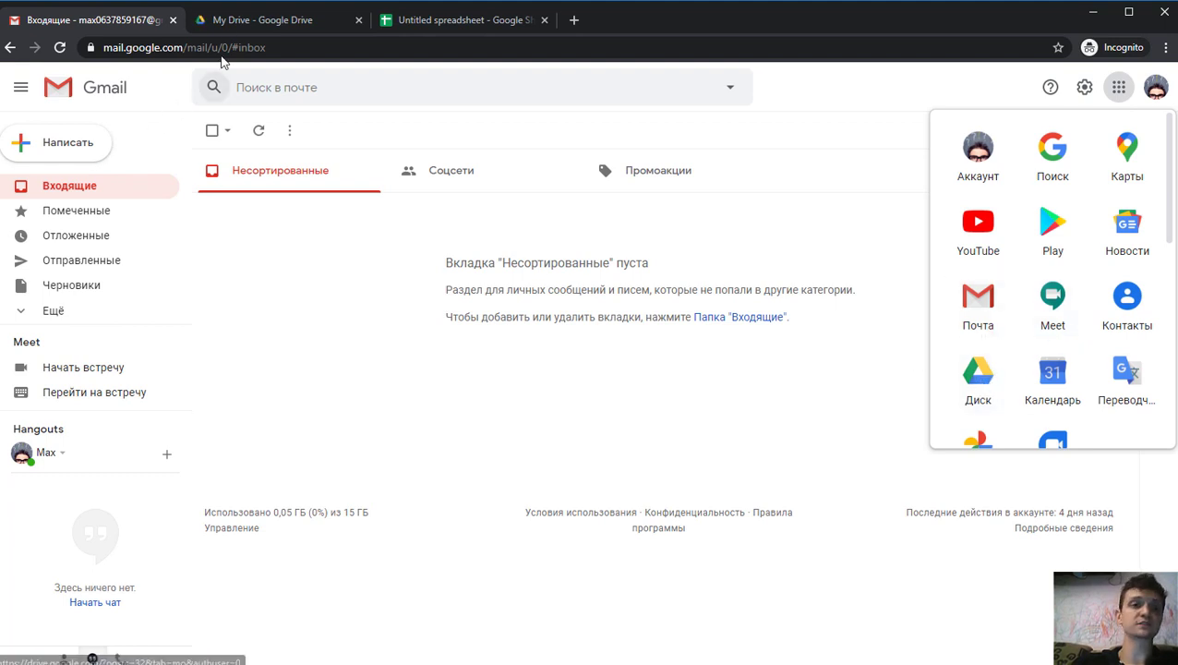
click(246, 23)
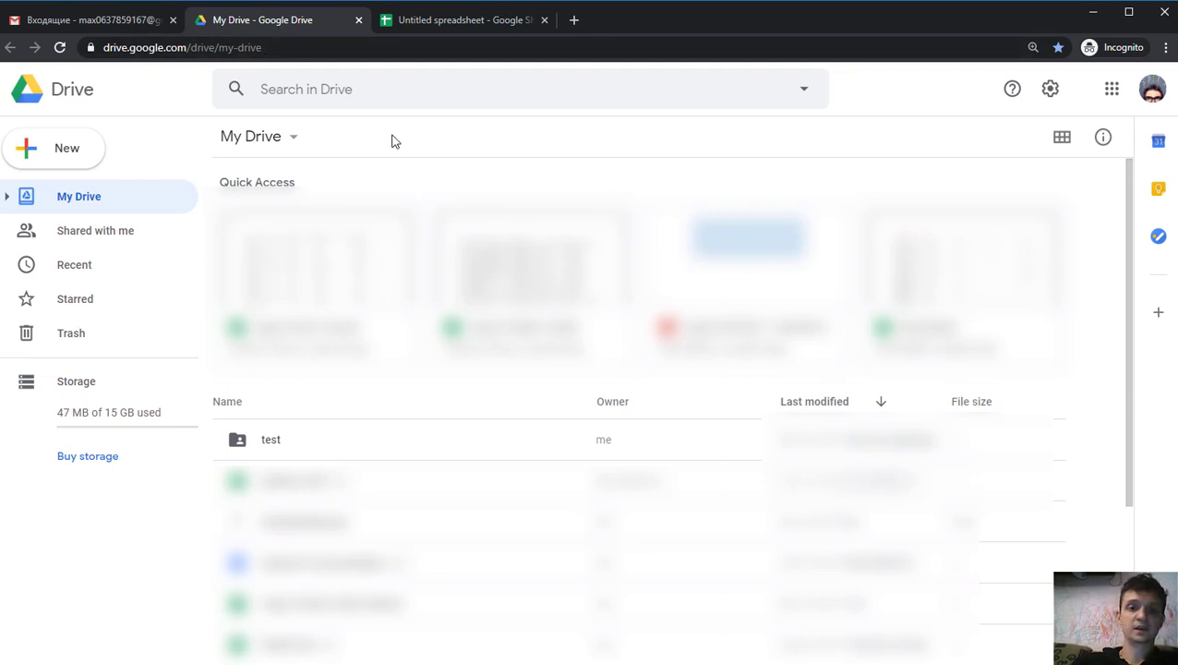
- Create a new folder named test in My Drive and open it
click(63, 154)
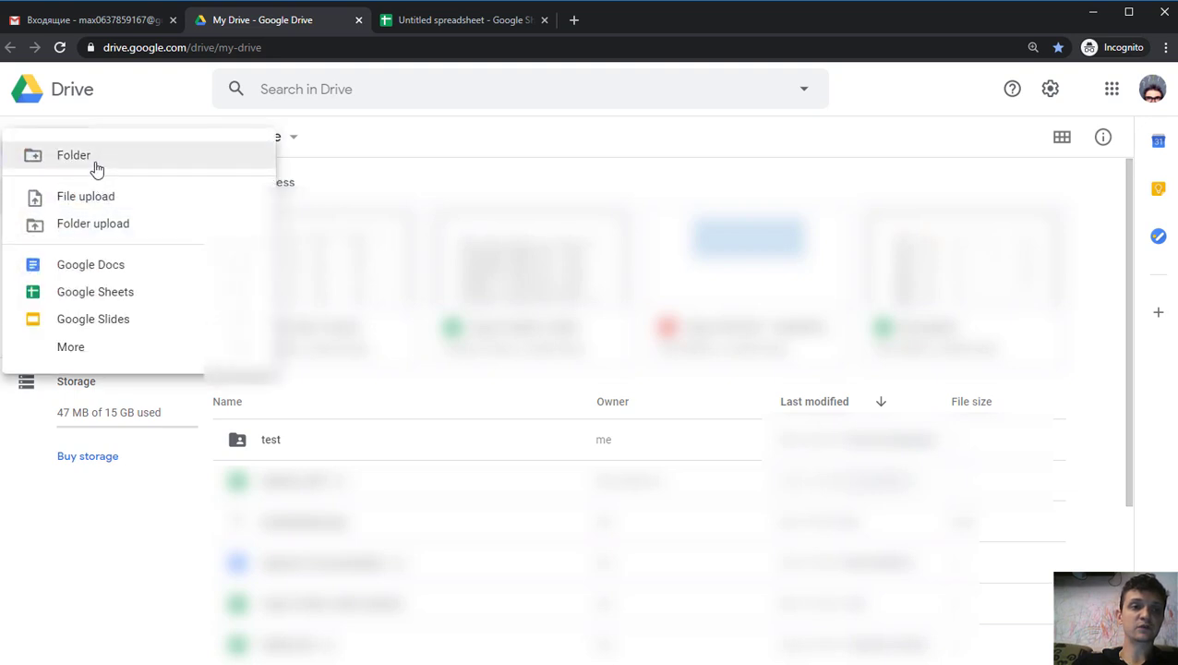
click(74, 155)
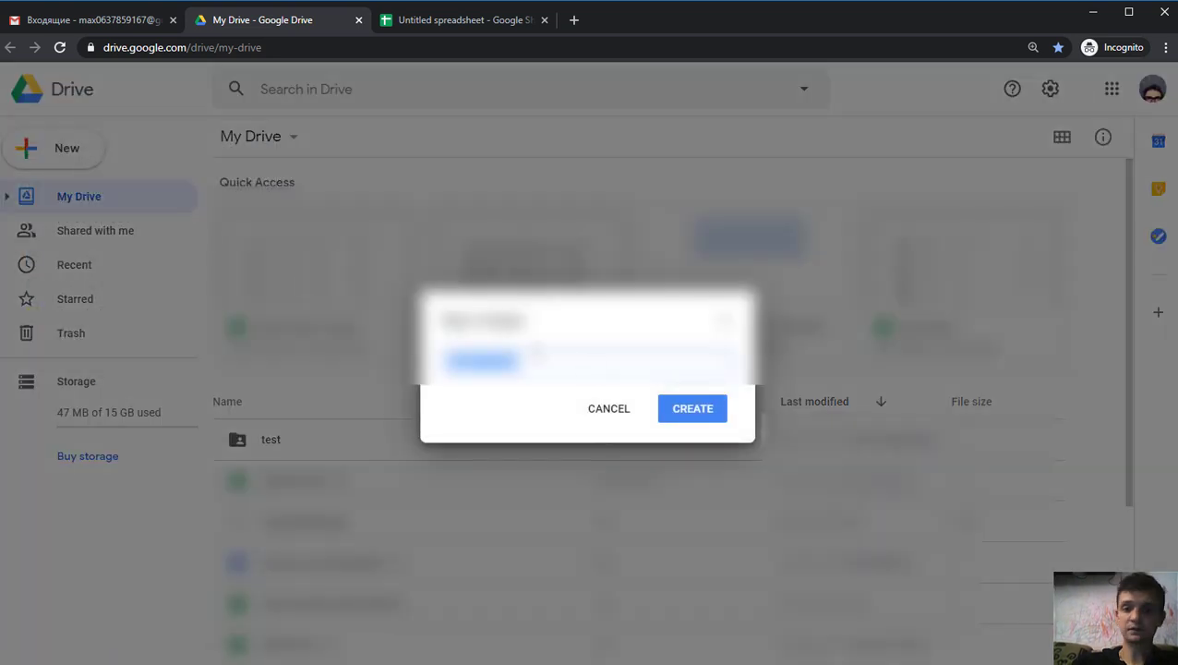
text(test)
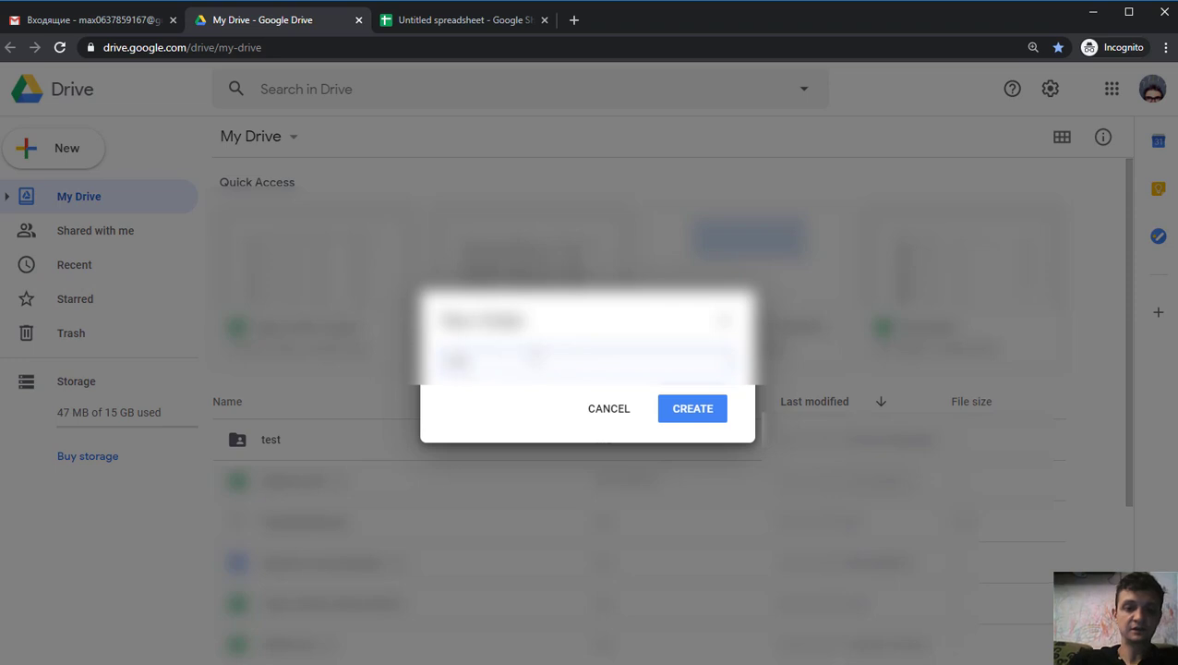
key(Return)
double_click(388, 399)
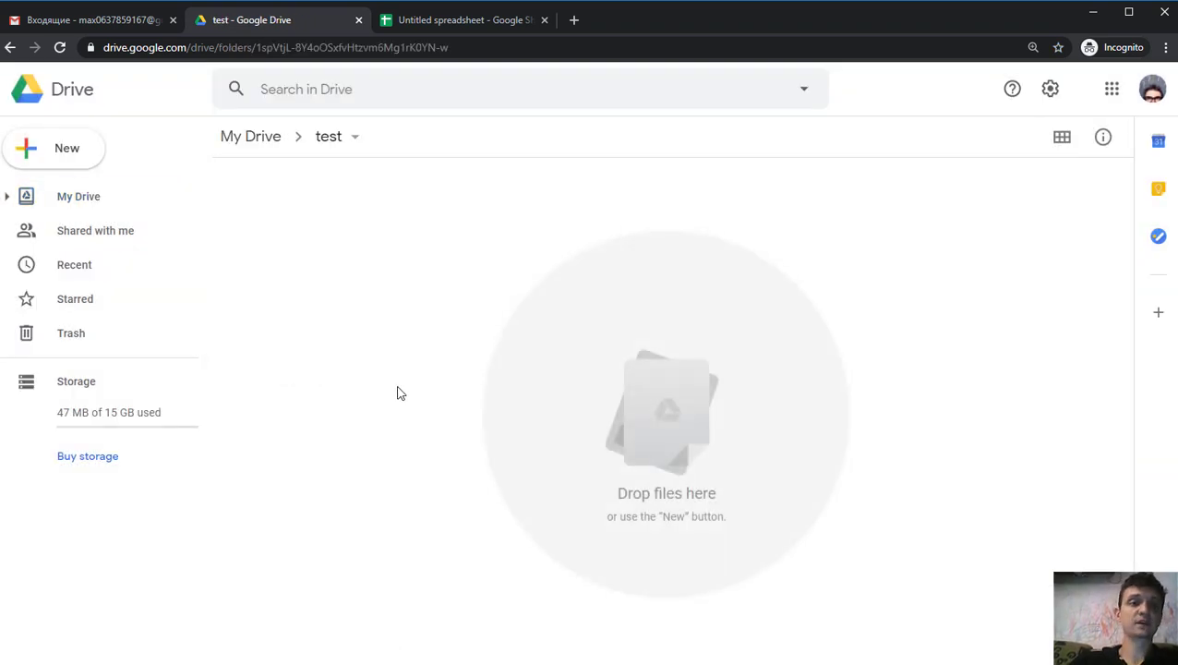
click(57, 159)
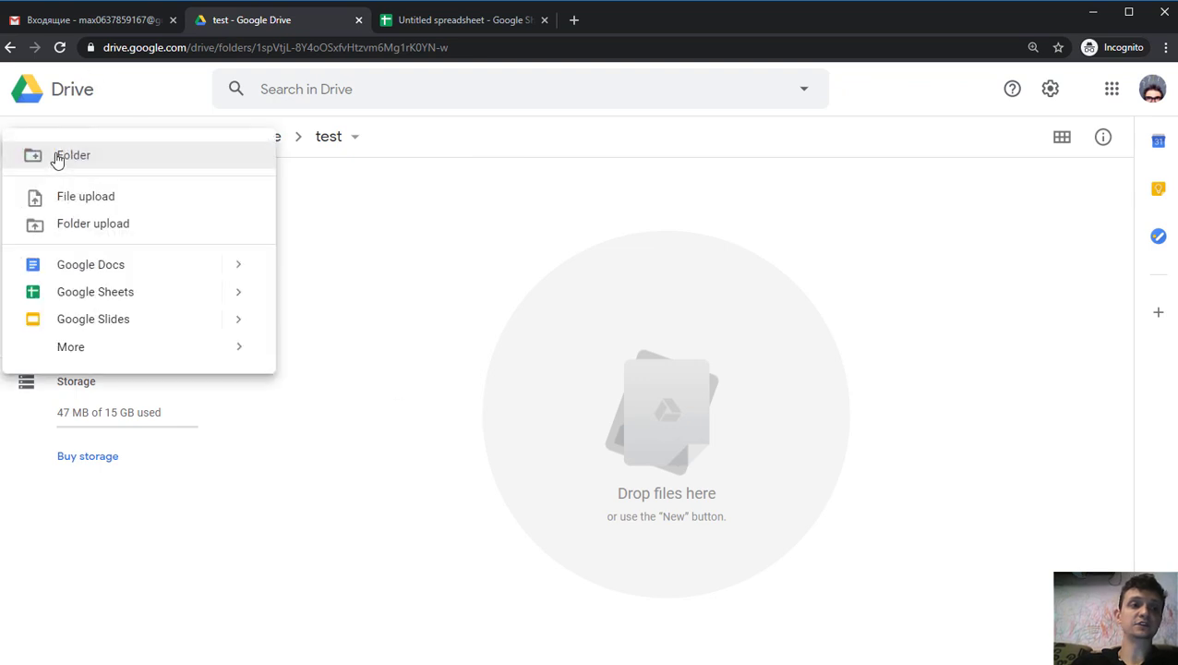
- Create a Google Sheets file inside test, plus another blank spreadsheet via sheets.new
click(105, 294)
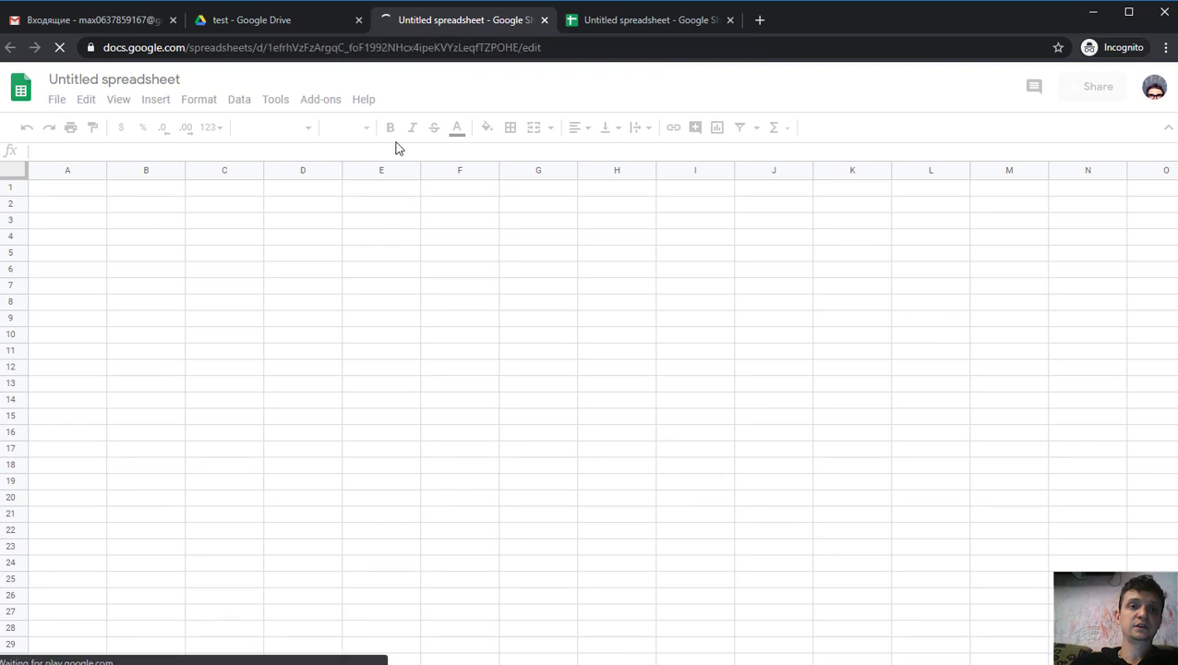
click(758, 21)
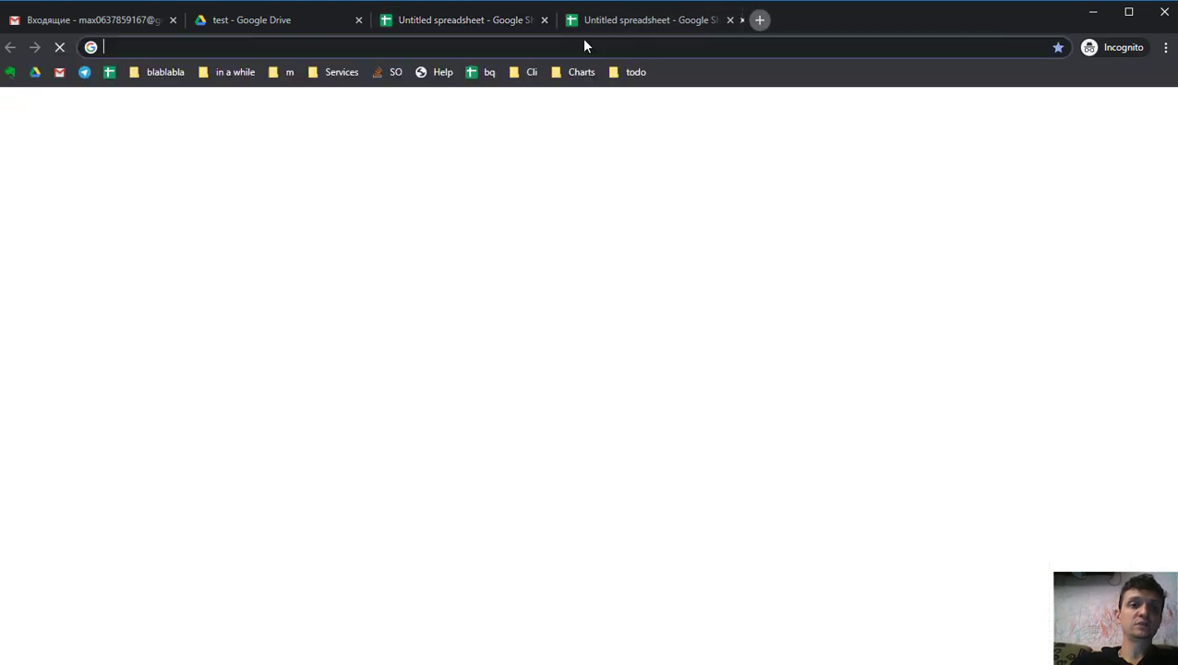
text(sheet)
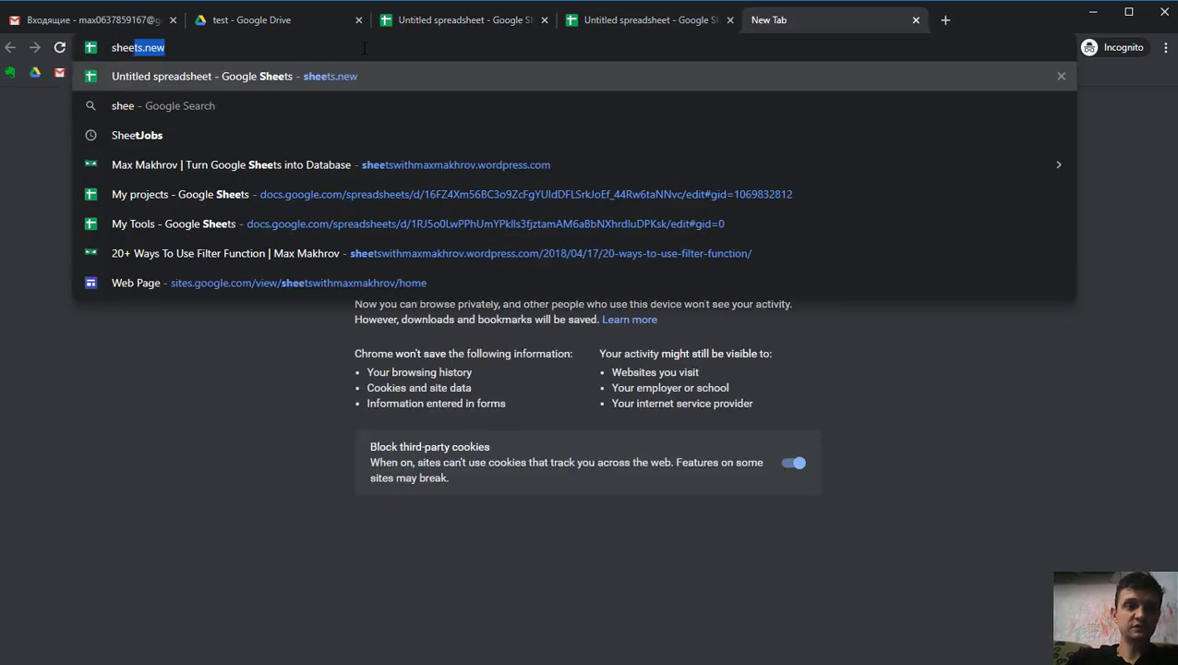
click(176, 44)
key(Return)
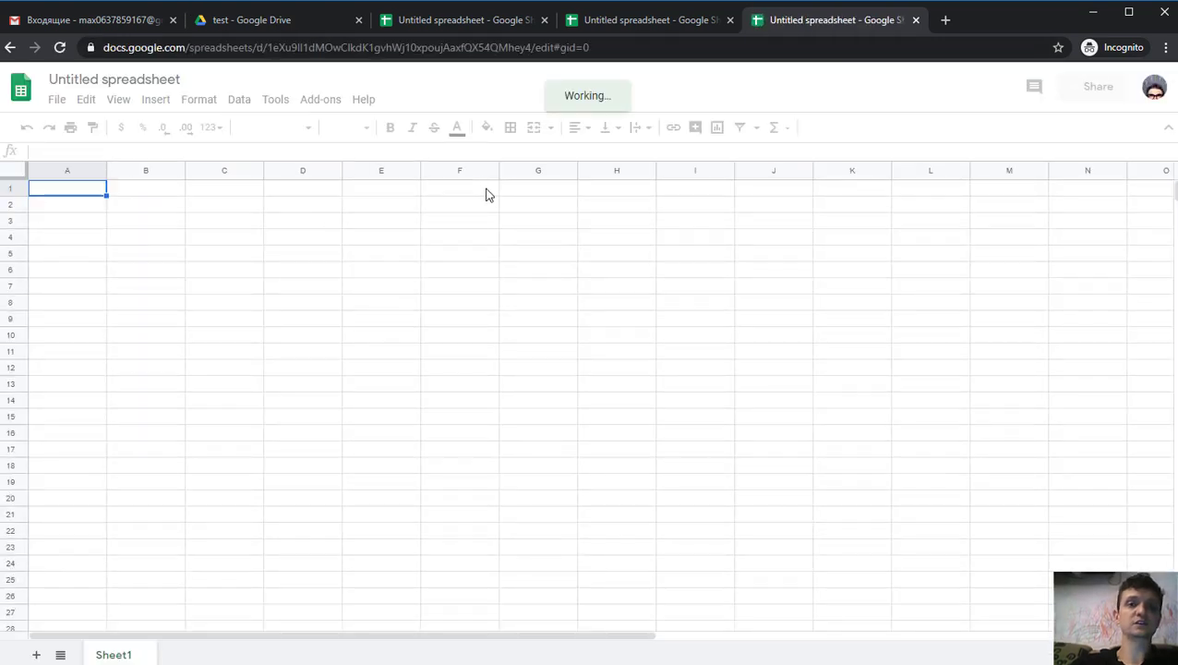
- Look through the open tabs and return to the Untitled spreadsheet made in test
click(644, 19)
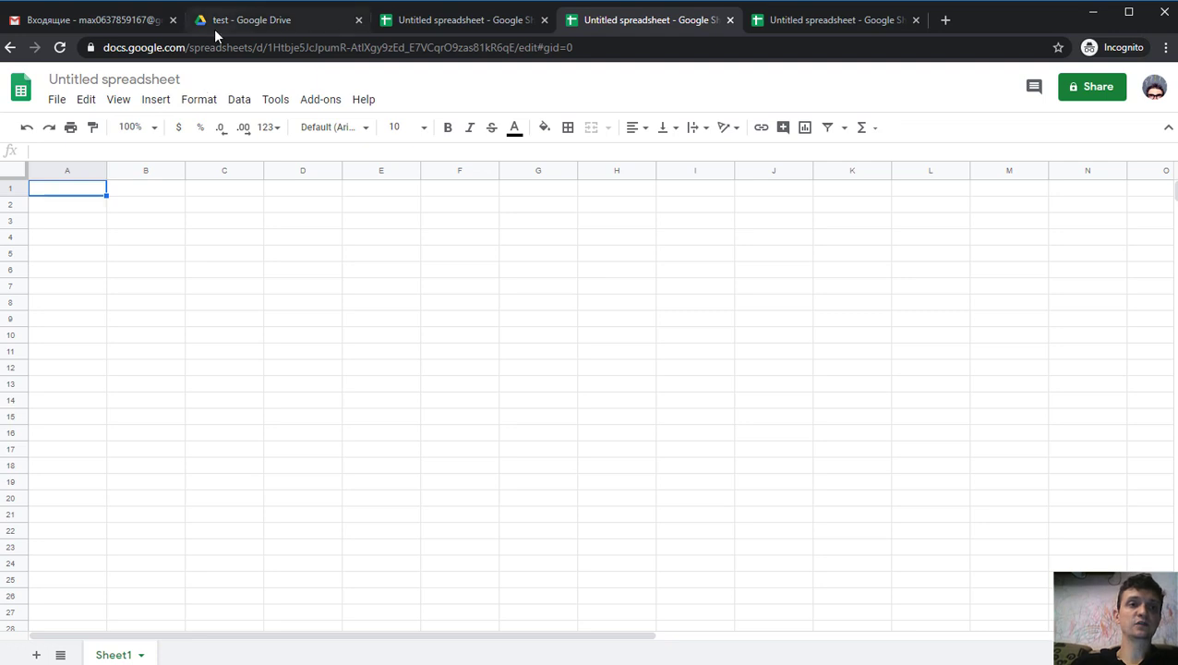
click(245, 20)
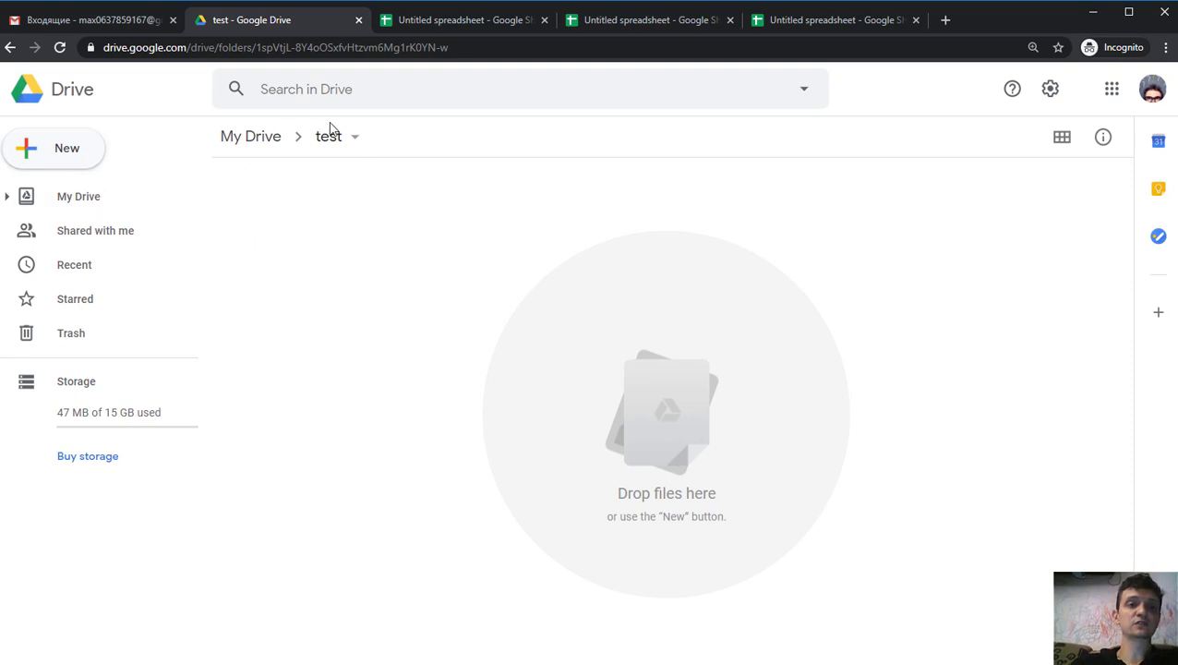
click(79, 158)
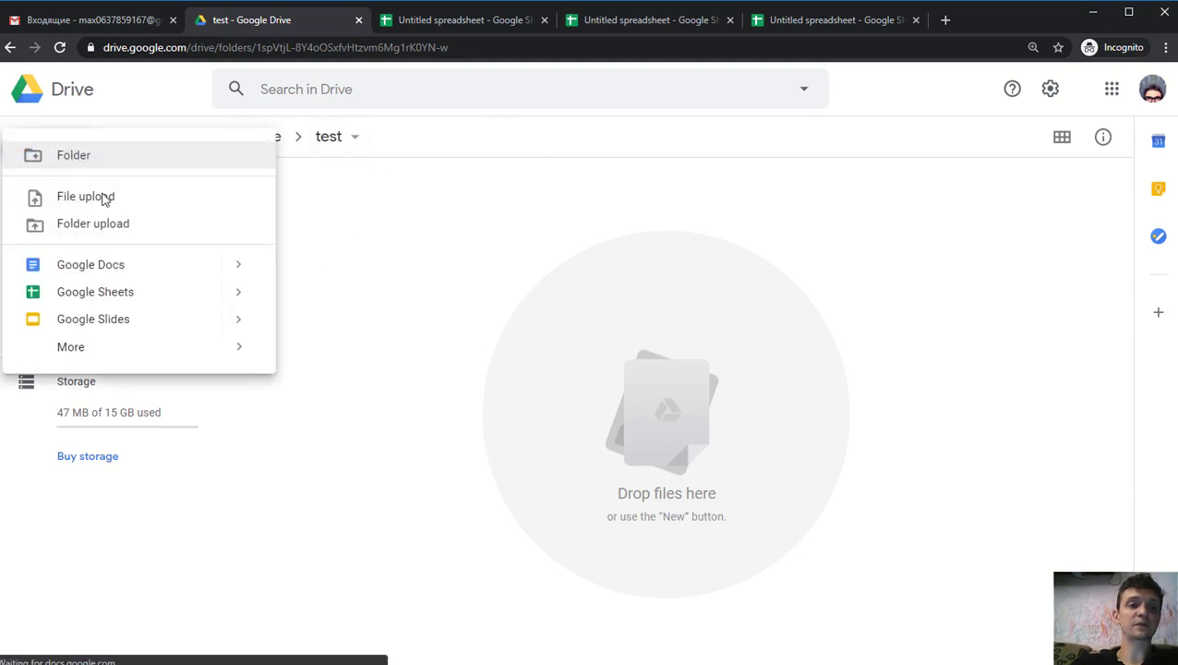
click(378, 276)
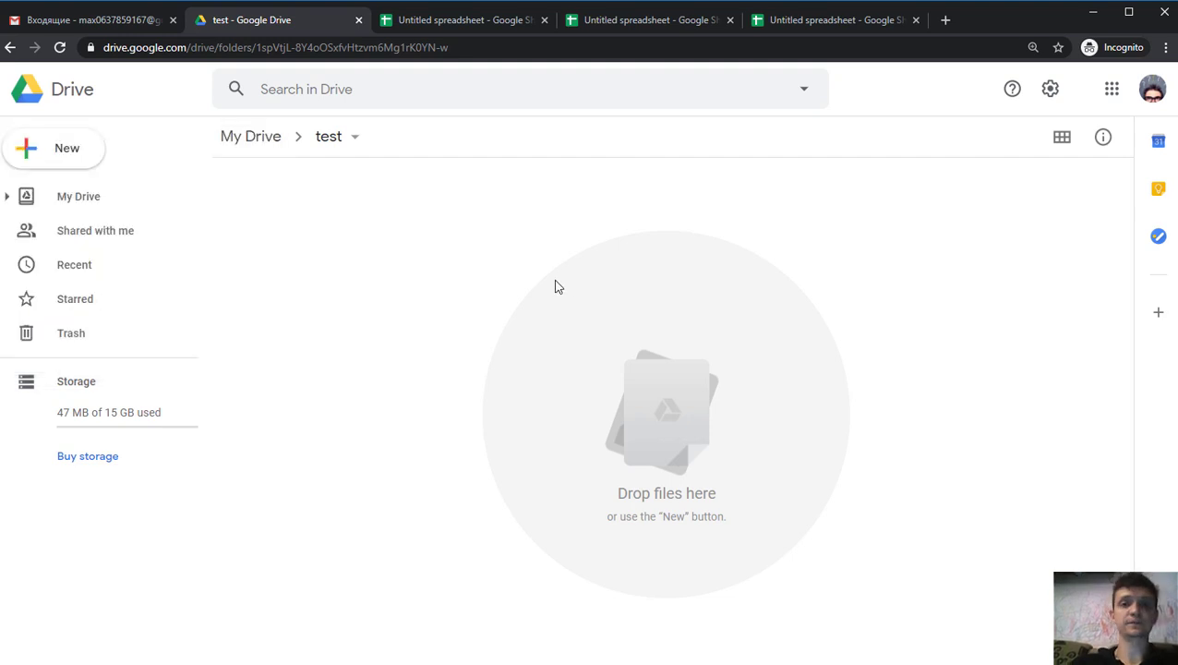
click(637, 20)
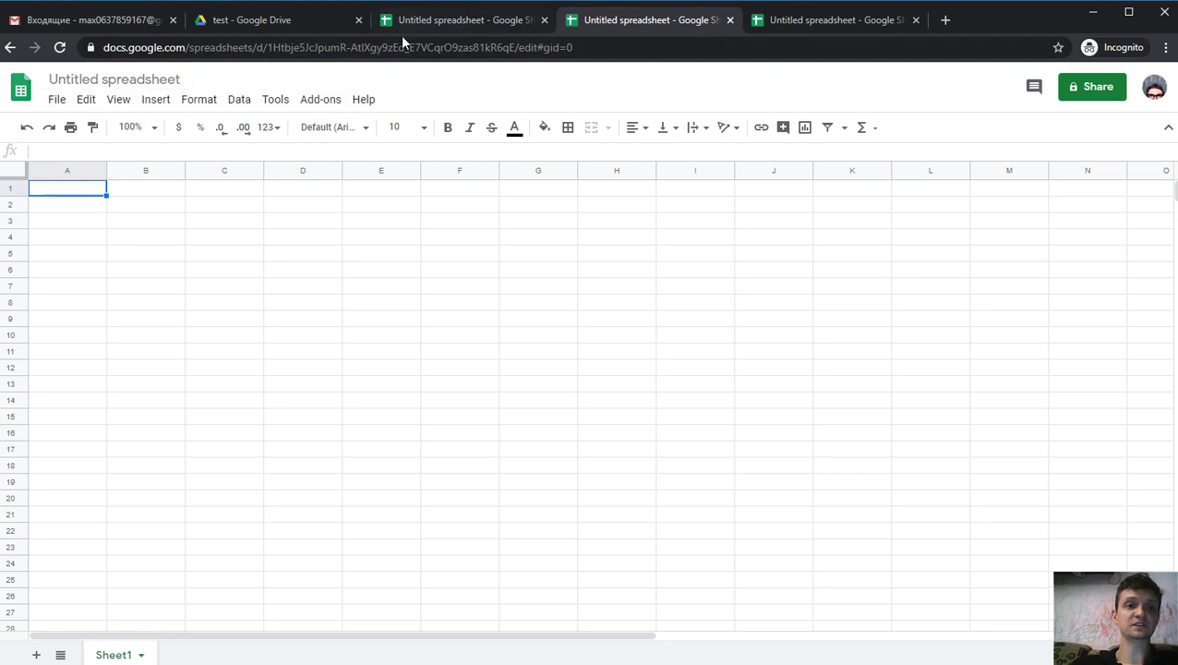
click(440, 23)
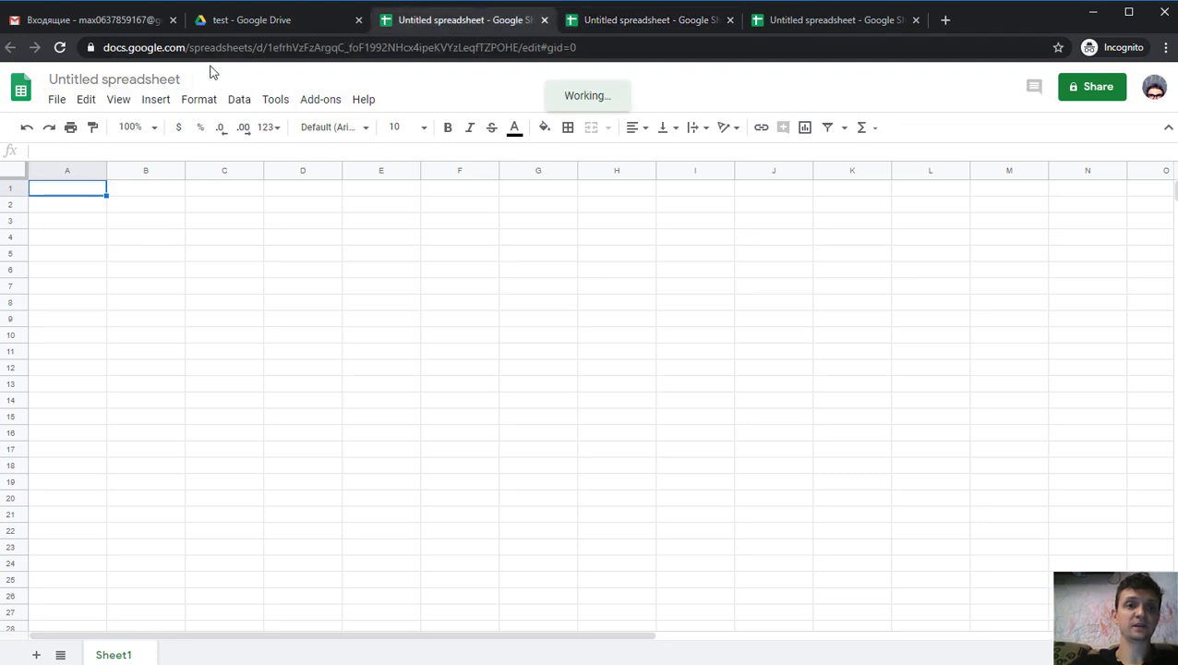
- Rename the Untitled spreadsheet to test1
click(134, 80)
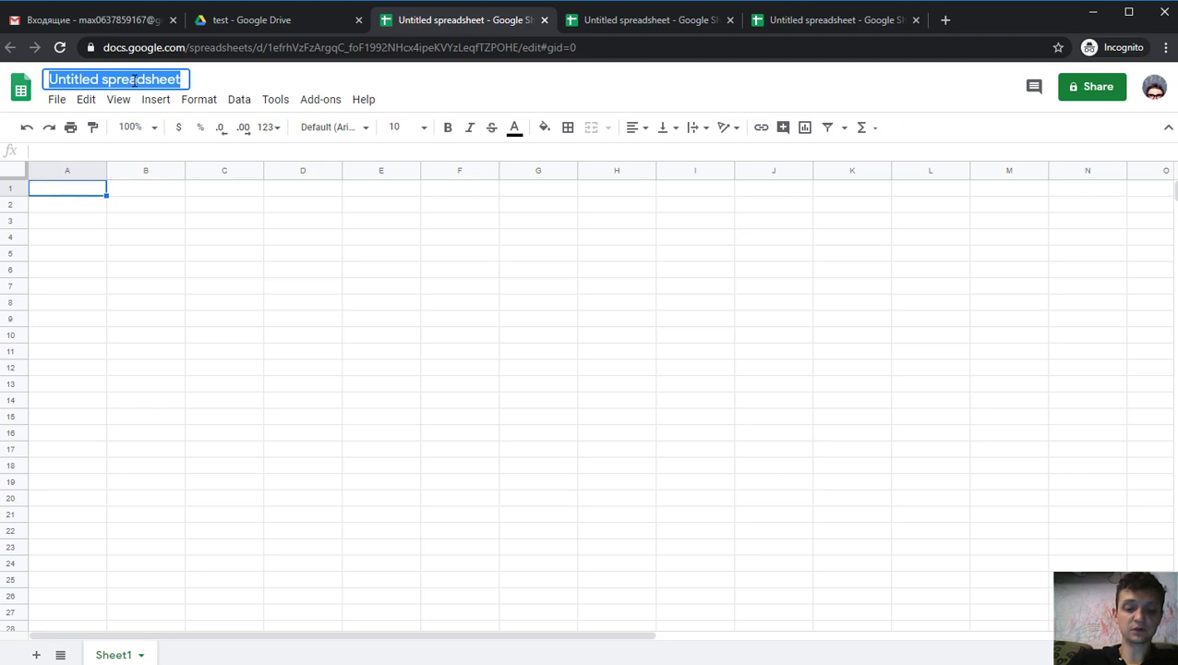
text(test1)
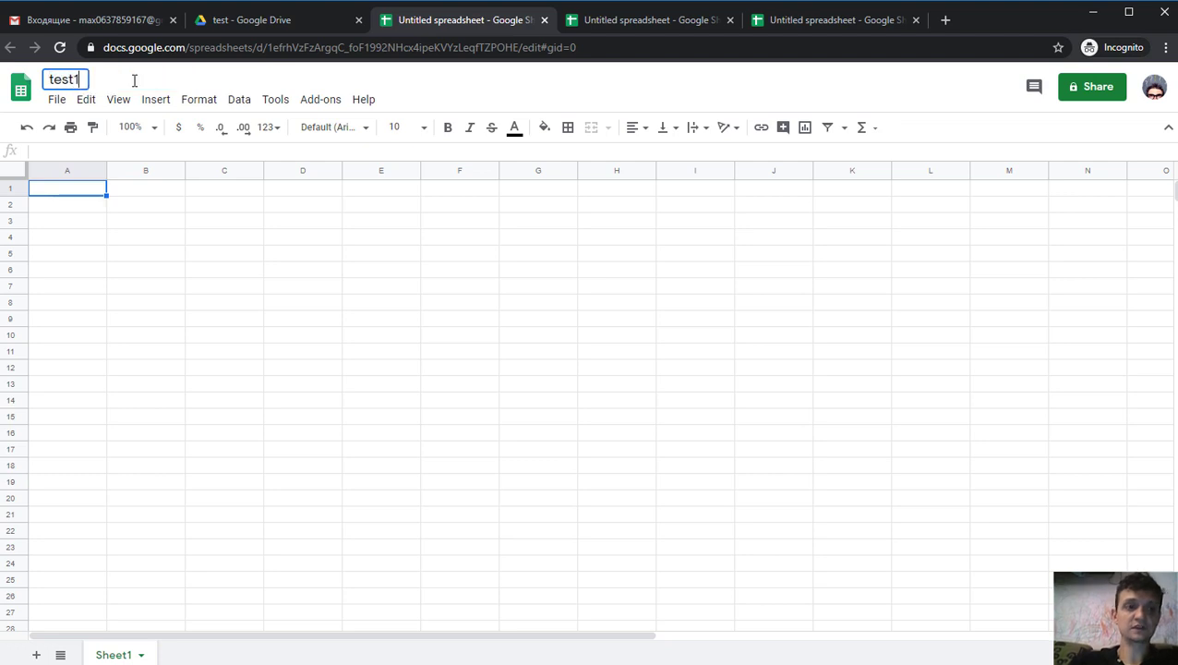
key(Return)
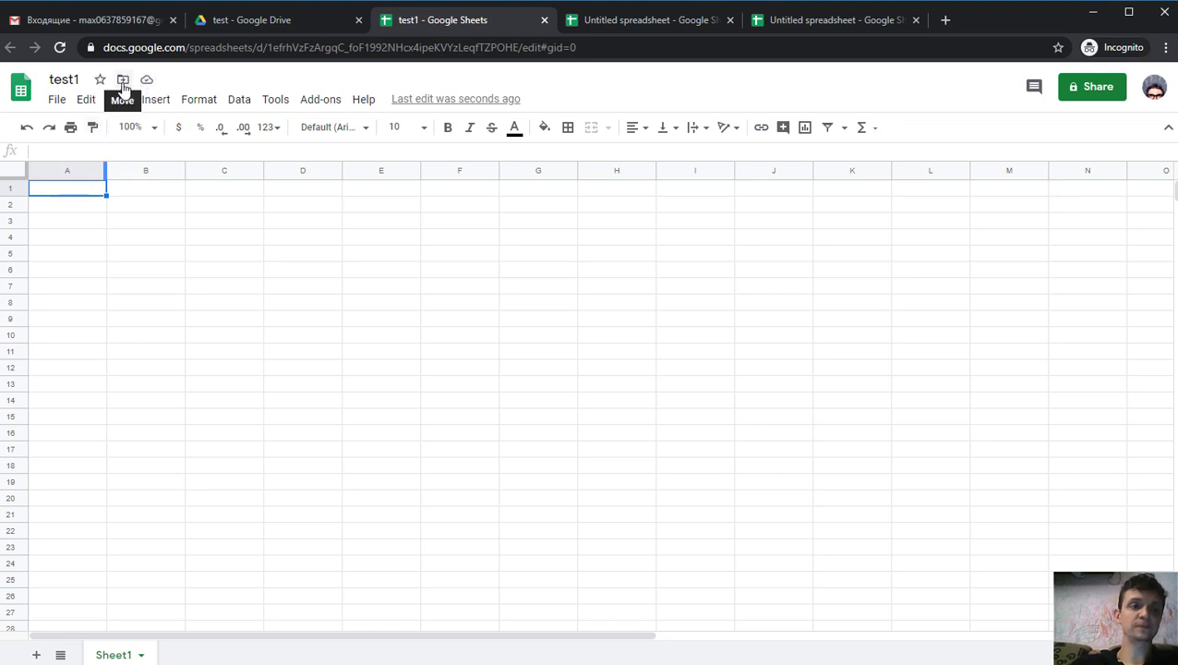
- Check test1's move-to-folder options without moving it, then close two extra blank spreadsheet tabs
click(123, 83)
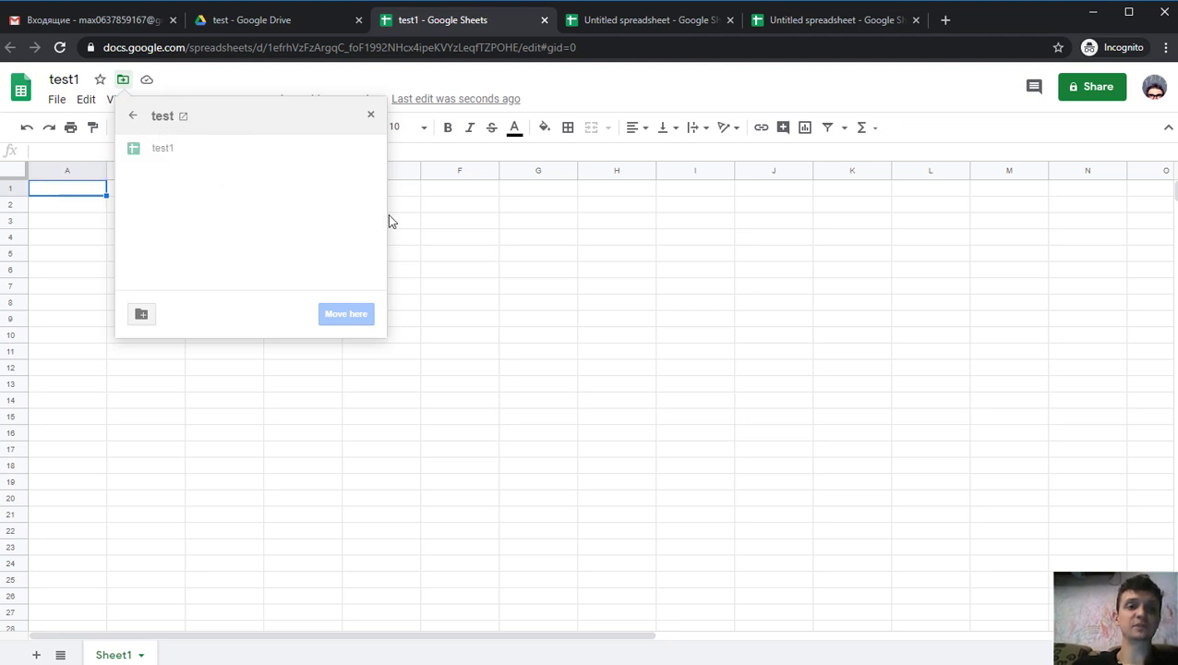
click(454, 220)
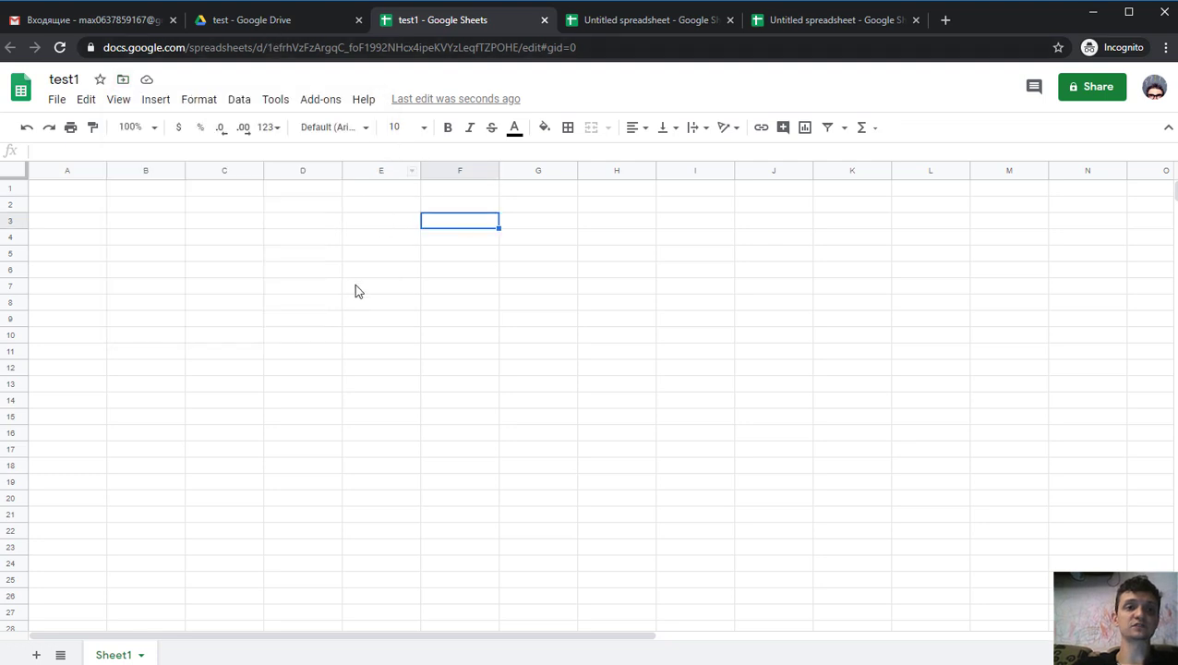
click(620, 26)
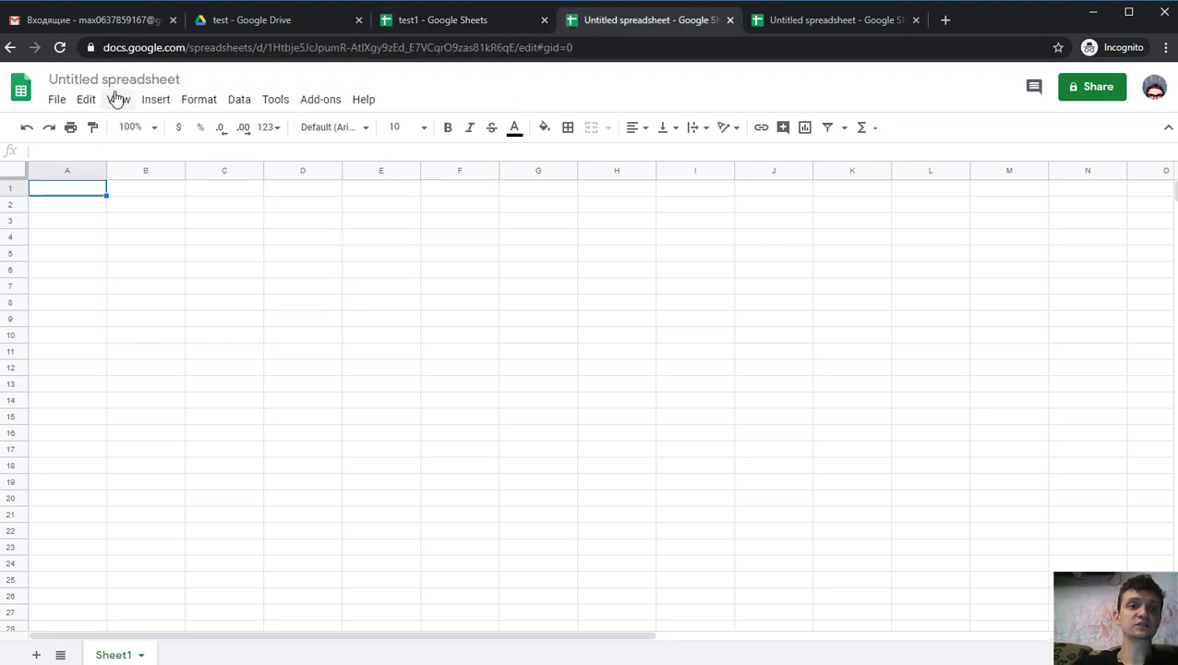
click(729, 20)
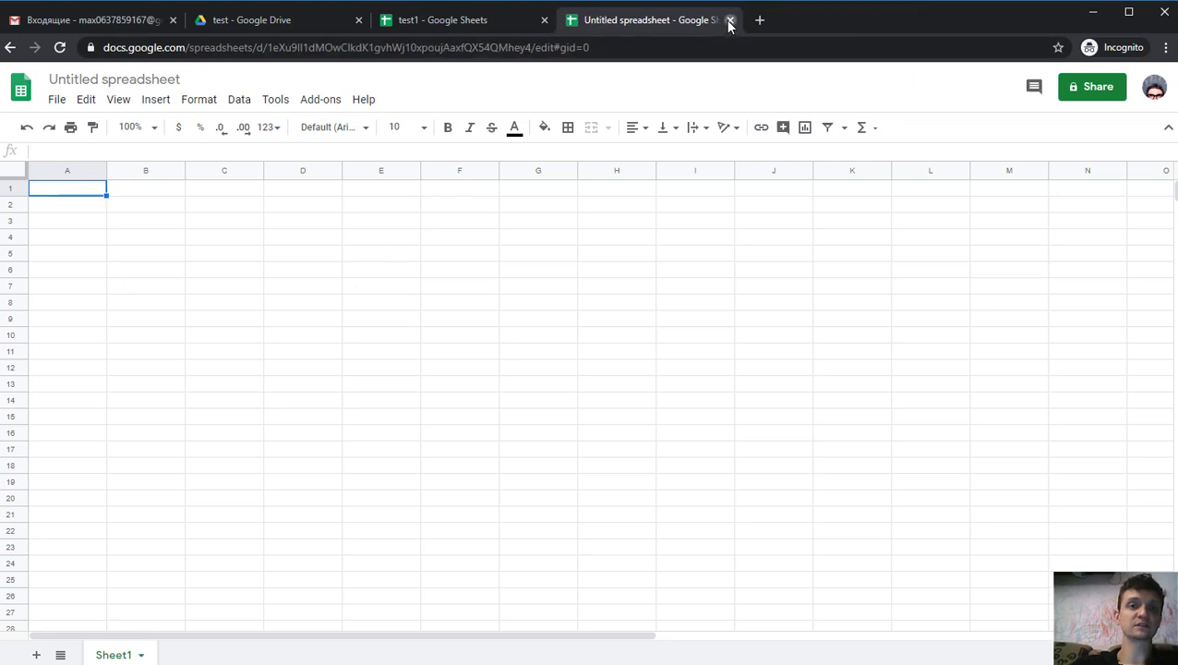
click(729, 19)
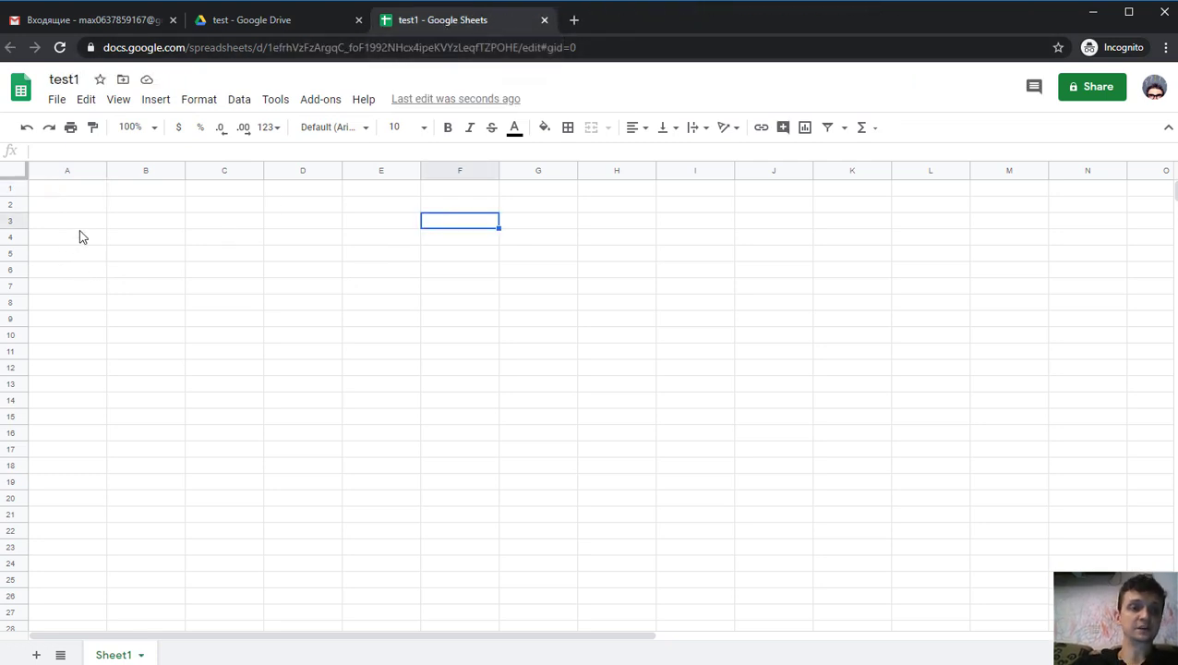
- Share test1 with the second account as Editor and send the invitation
click(197, 260)
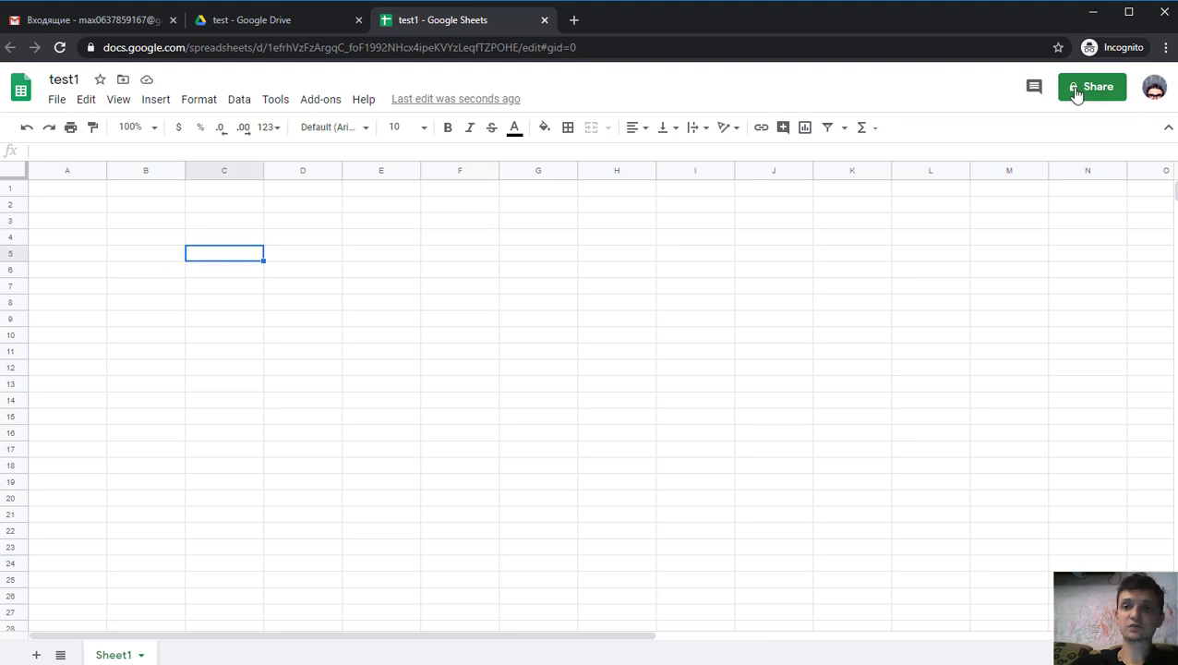
click(1078, 89)
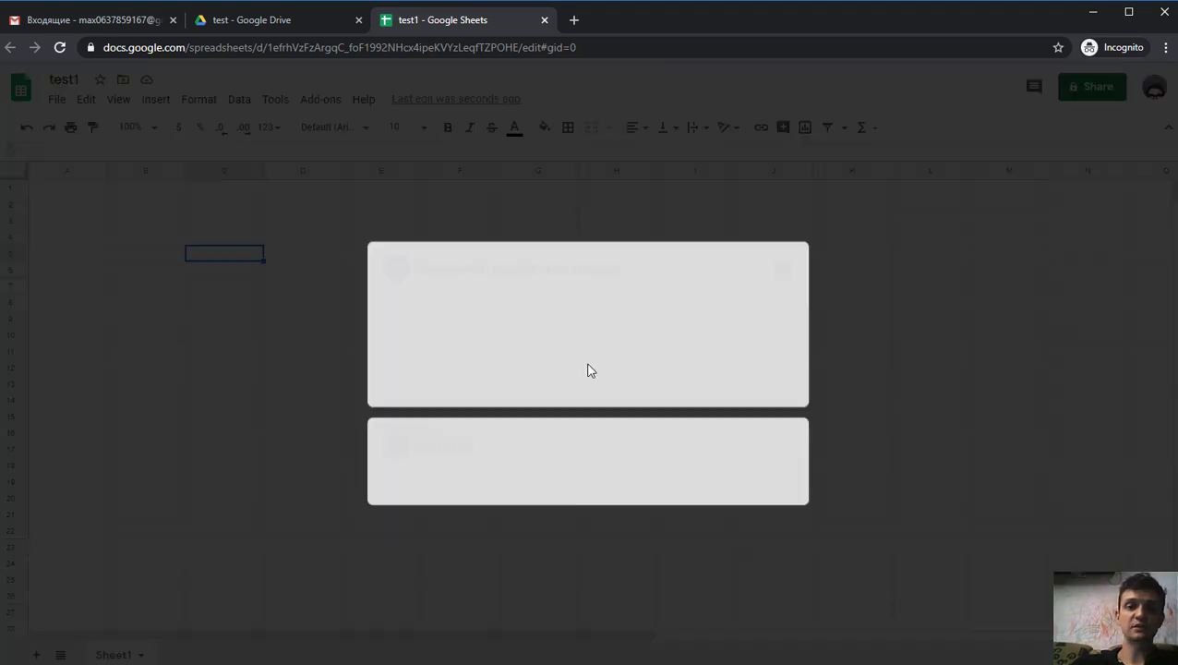
click(461, 301)
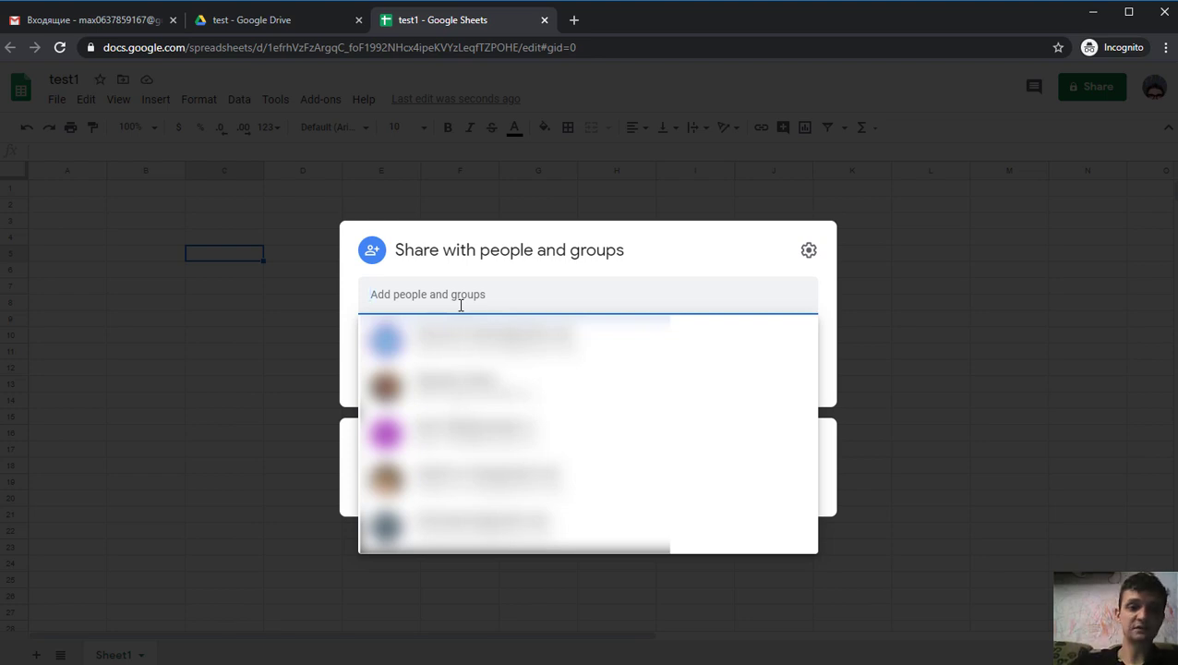
click(508, 478)
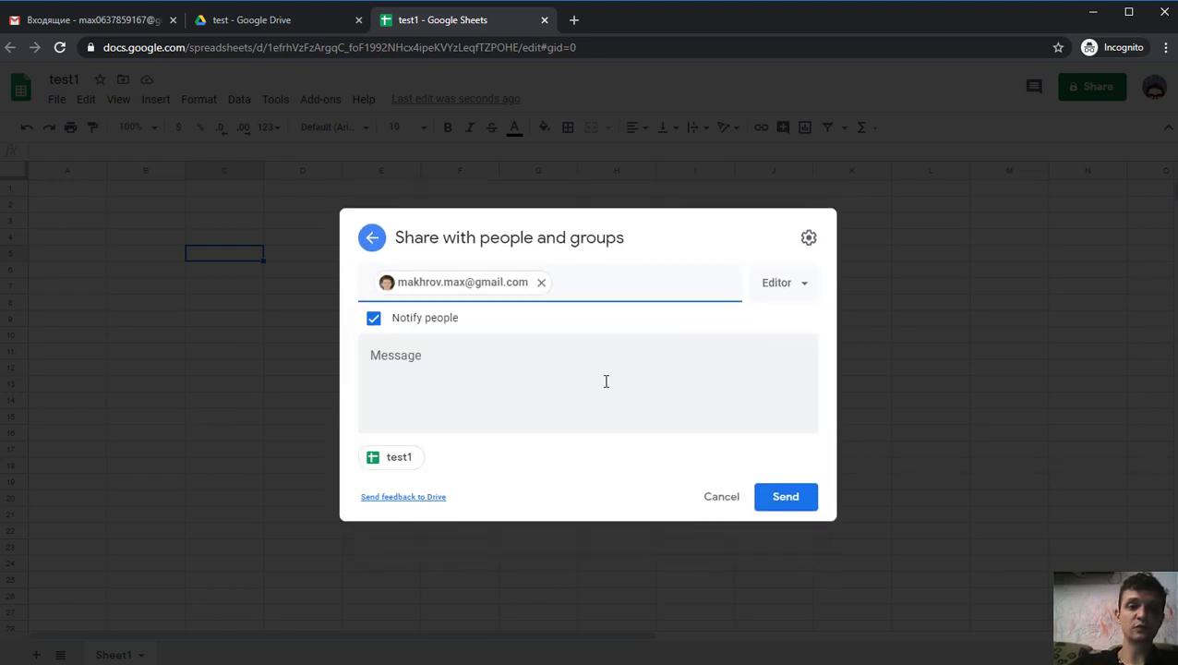
click(789, 503)
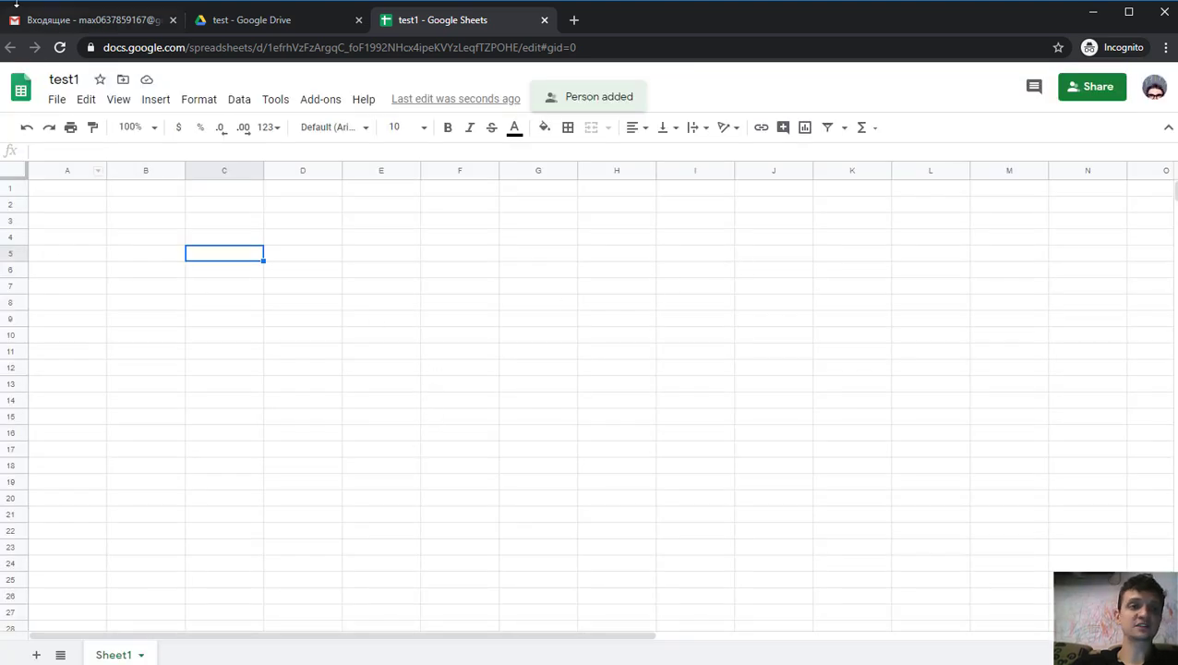
click(74, 26)
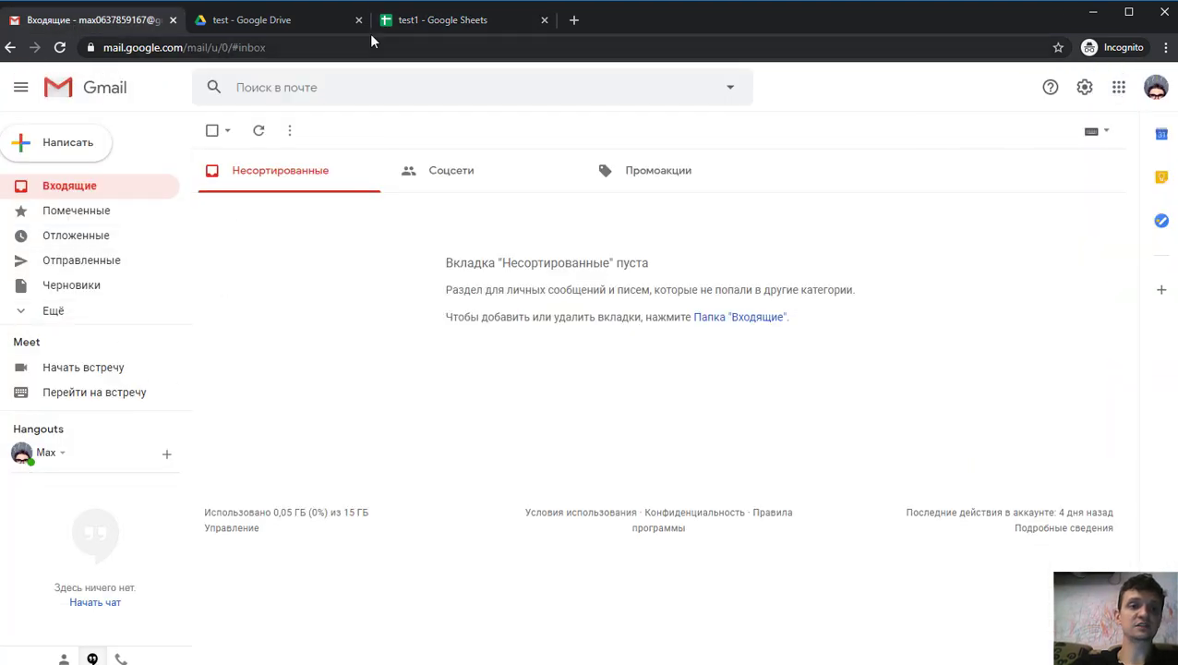
- Enter 1 and 2 in B2:B3 and fill the series down to 13 in B14
click(418, 25)
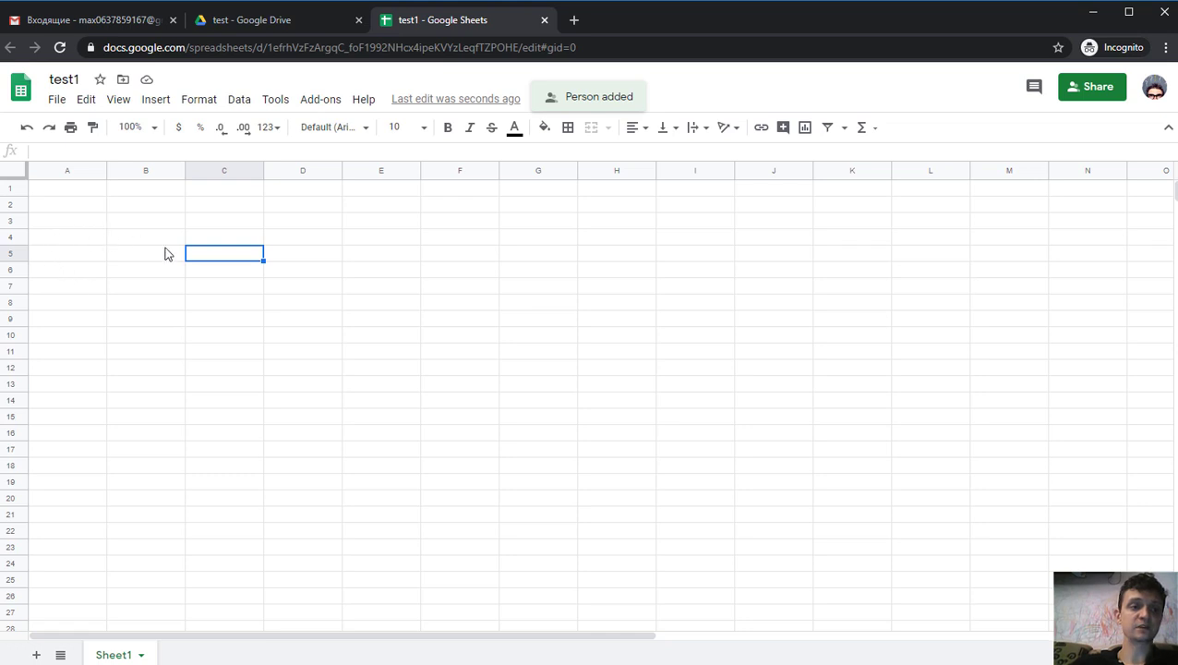
click(154, 206)
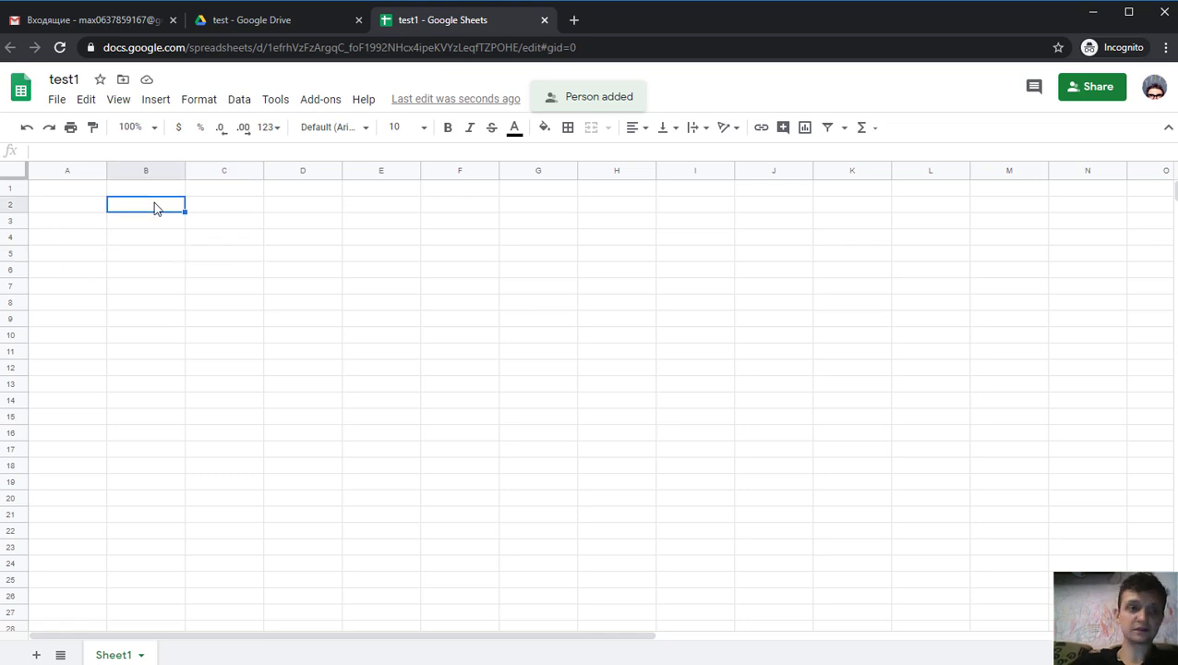
text(1)
key(Return)
text(2)
key(Return)
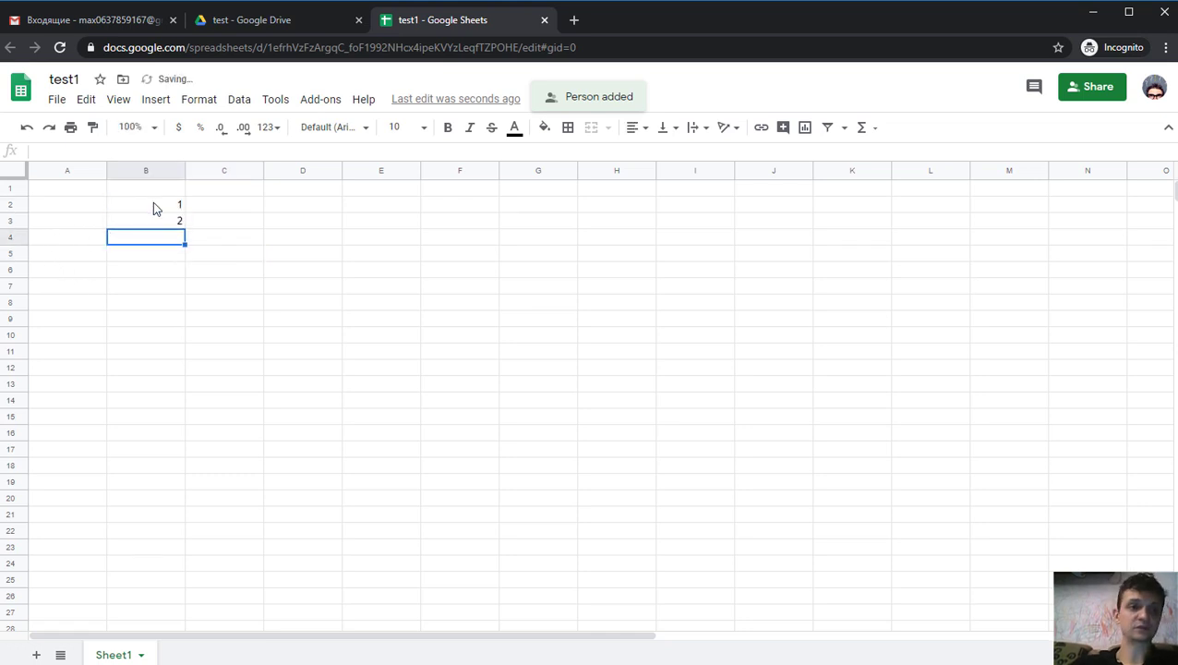
drag(153, 203, 158, 225)
drag(181, 383, 181, 403)
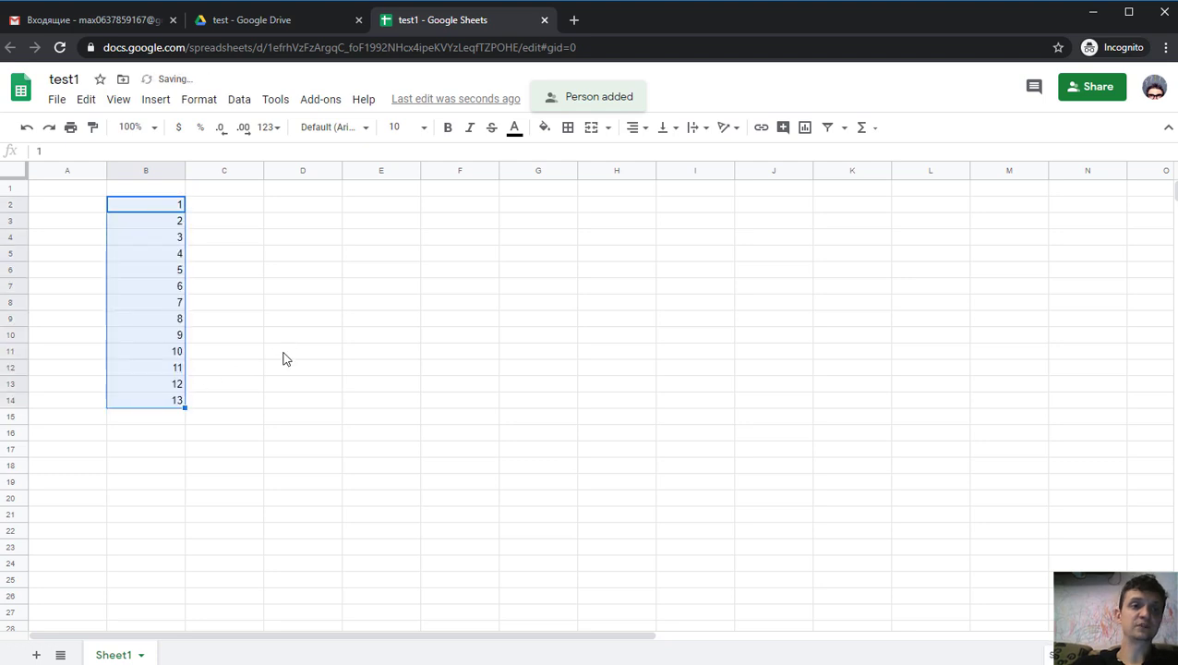
click(284, 355)
click(166, 334)
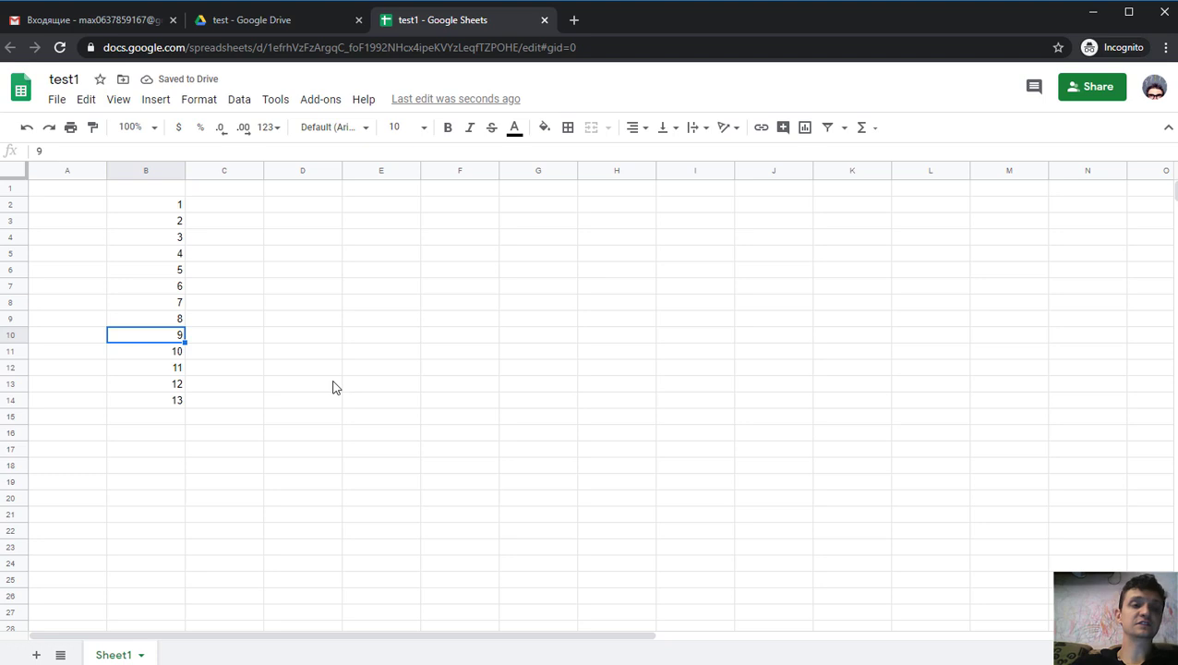
click(156, 104)
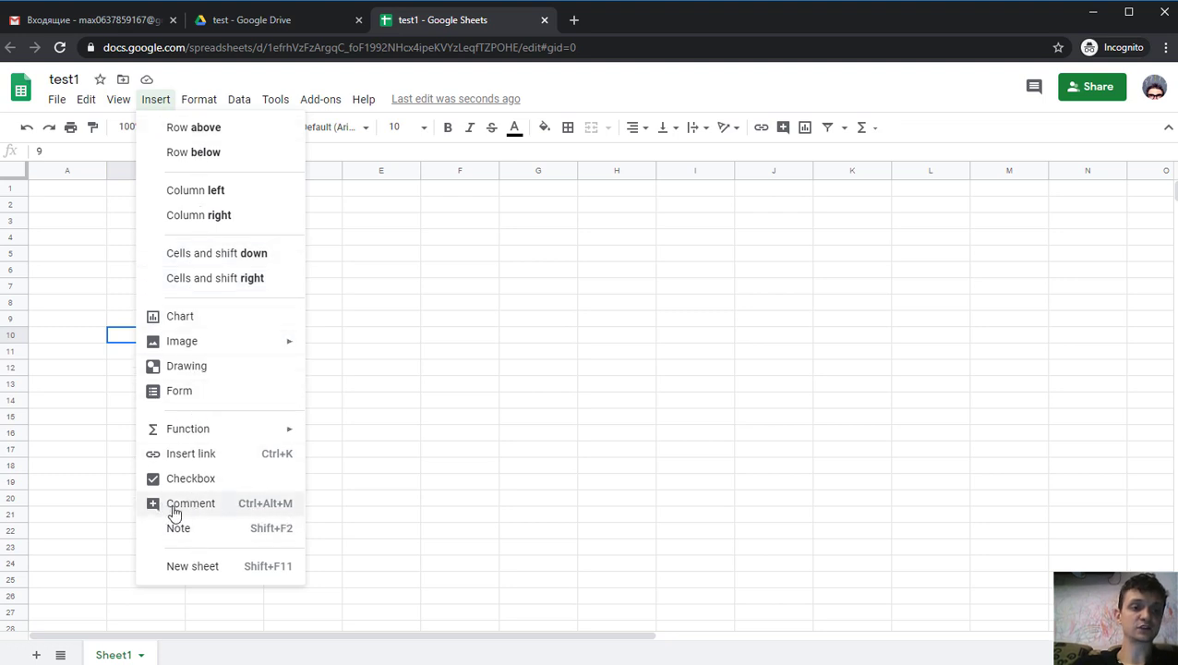
- Post the comment 'jok' on cell B10
click(226, 505)
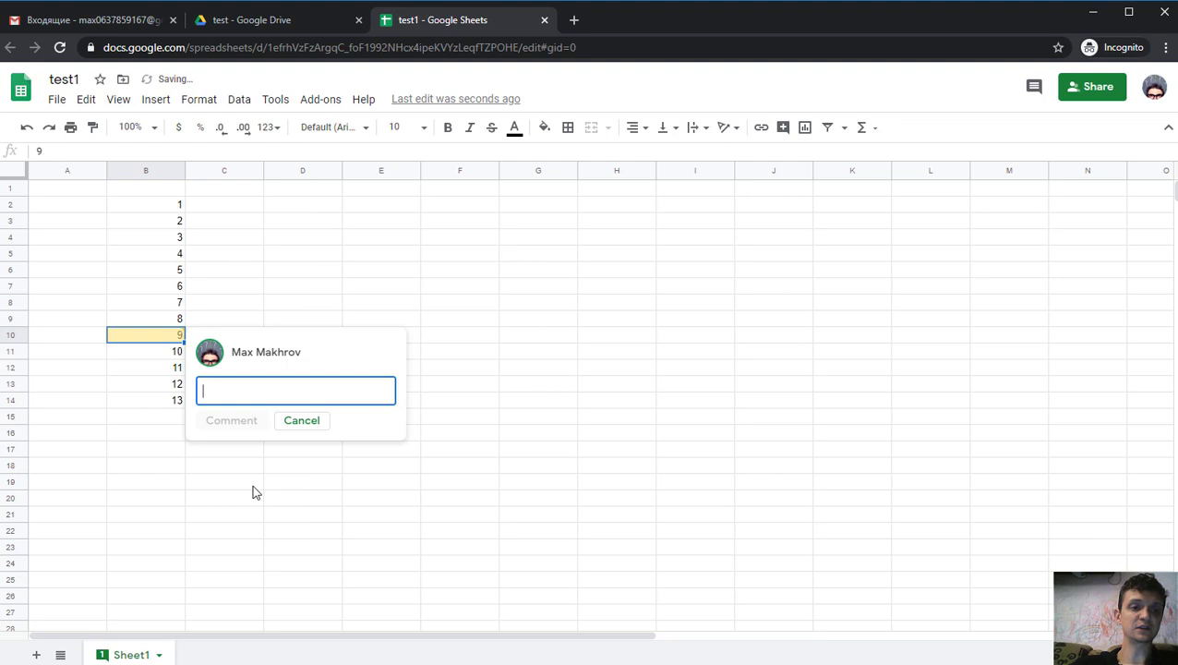
text(jjk)
click(232, 420)
click(146, 484)
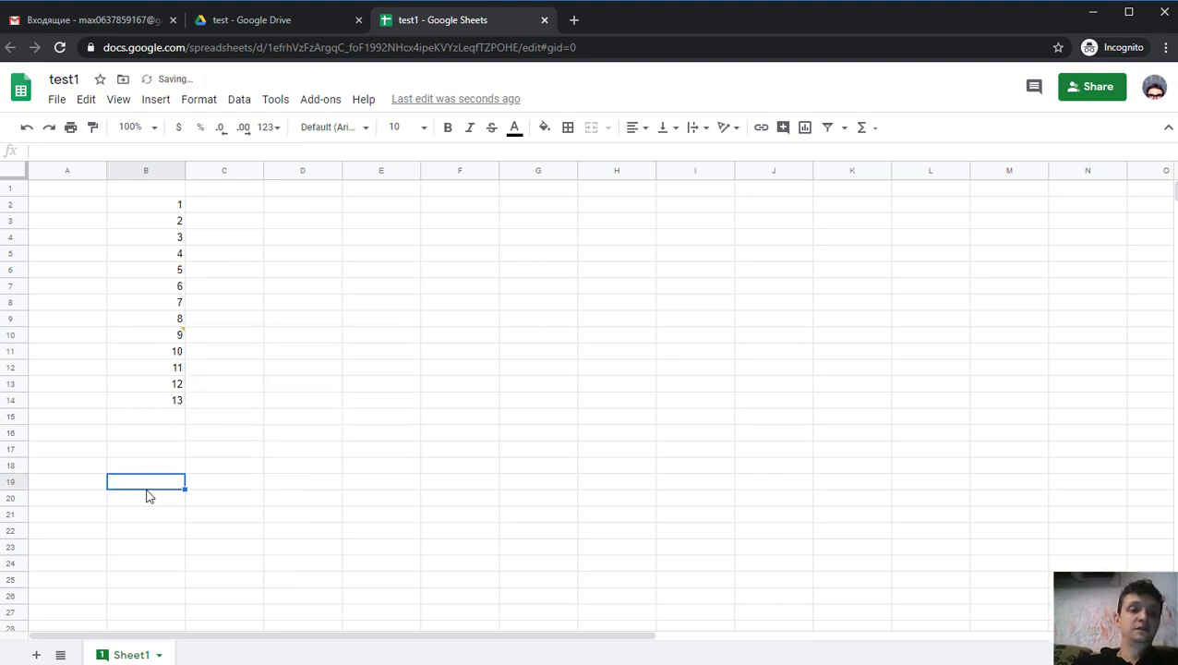
- Reply to the B10 comment with the two-line text '1' and 'e'
click(162, 332)
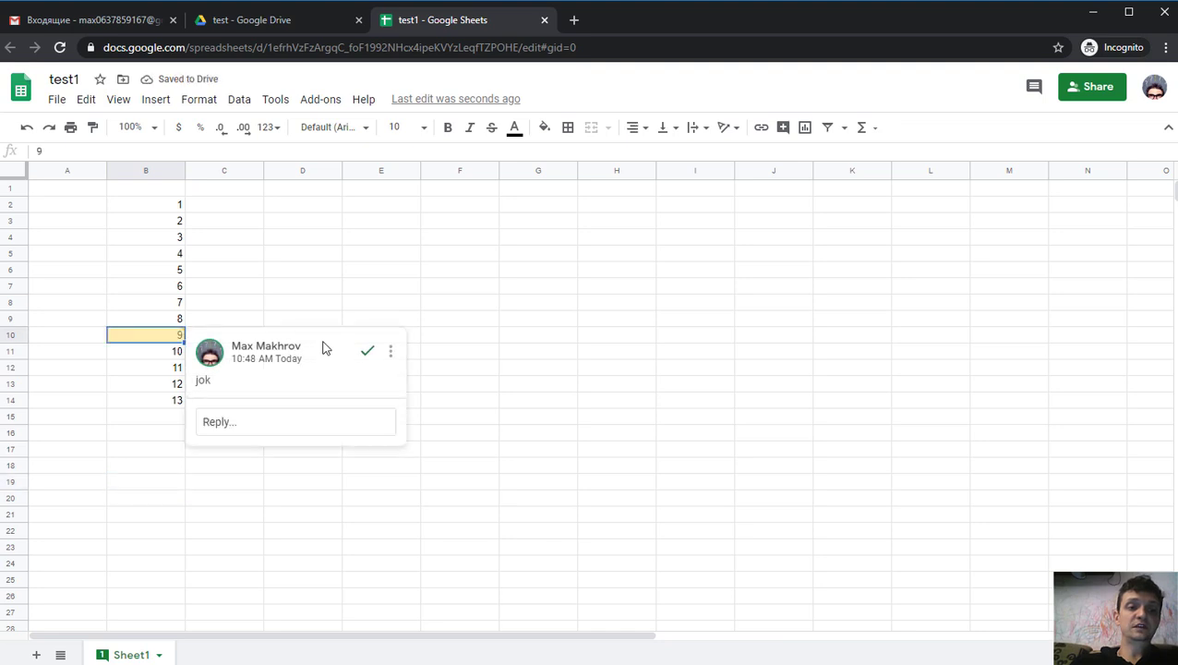
click(230, 423)
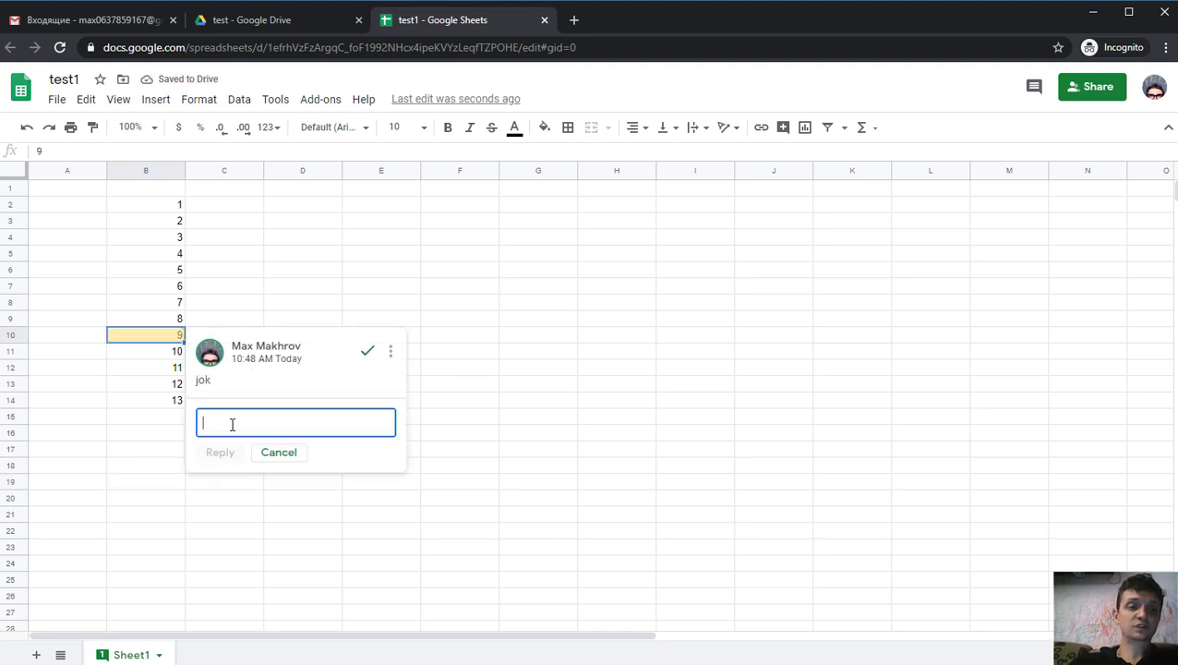
text(1)
key(Return)
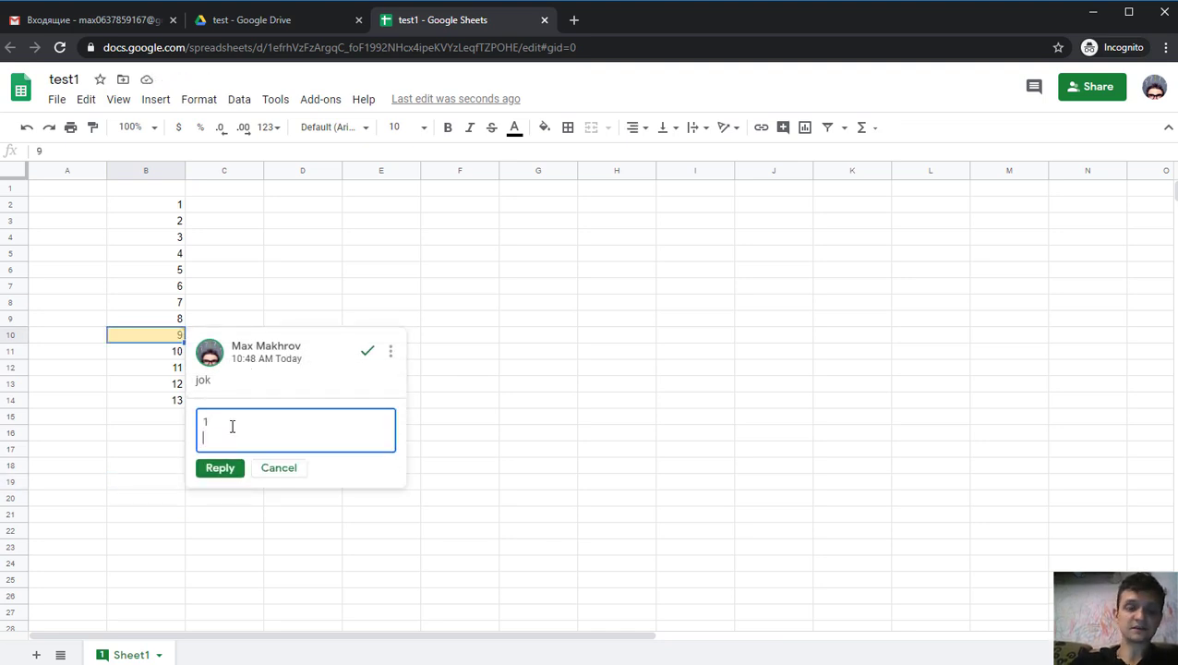
text(e)
click(221, 473)
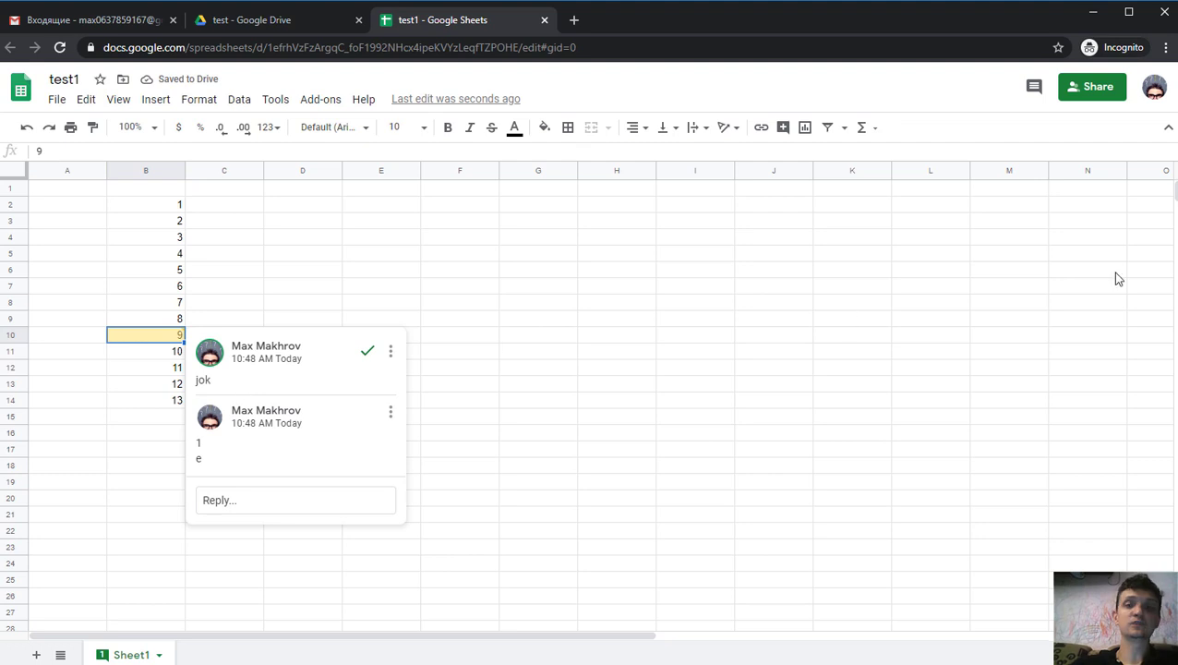
click(1089, 97)
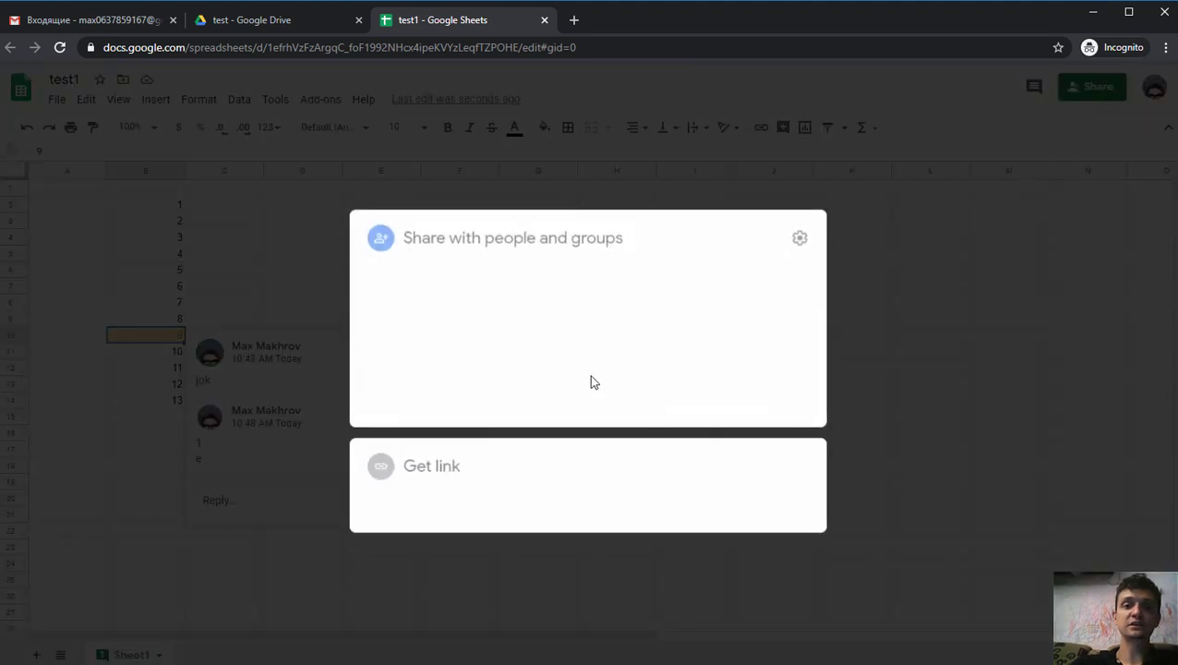
click(802, 363)
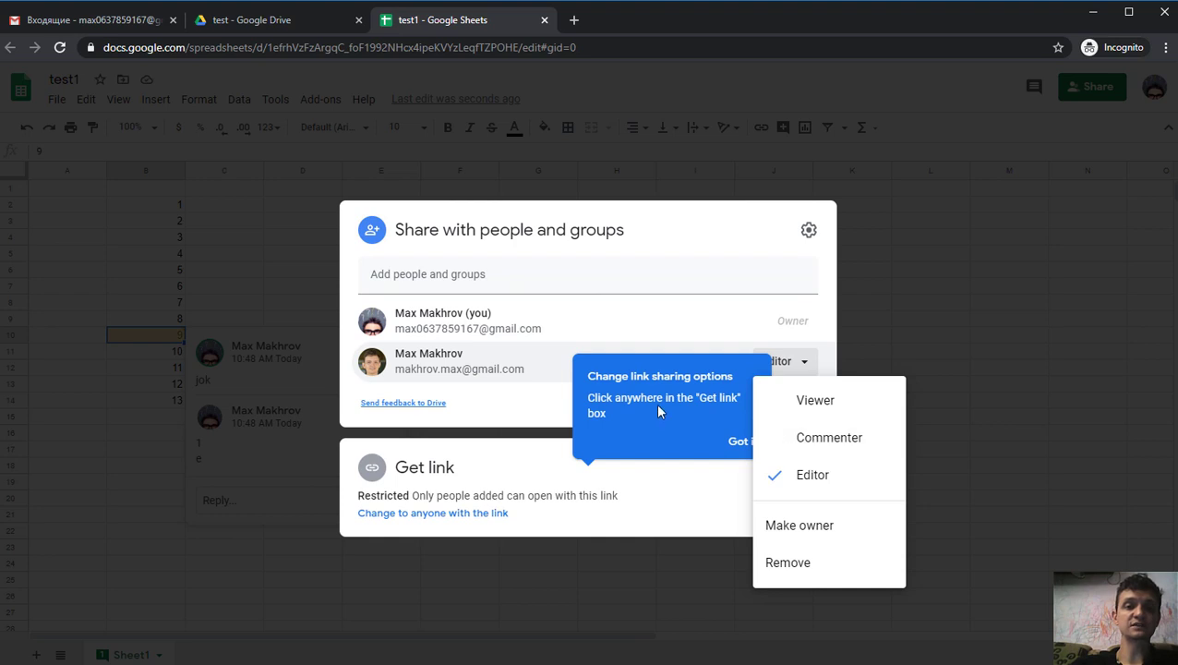
click(1002, 218)
click(962, 285)
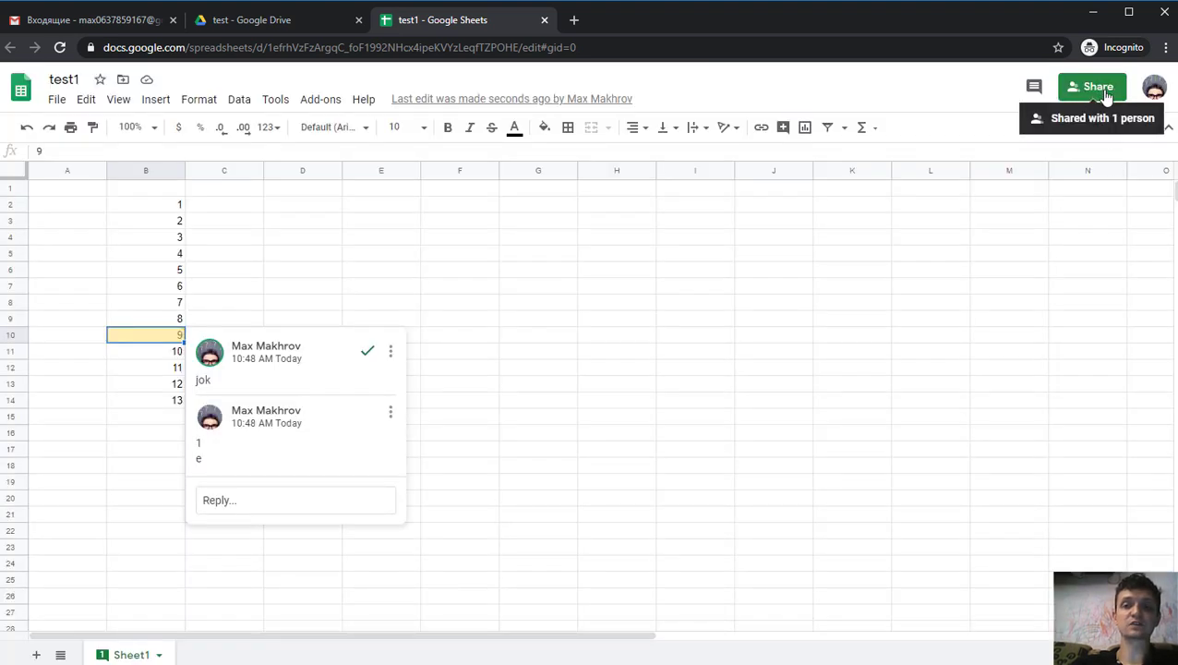
click(1094, 90)
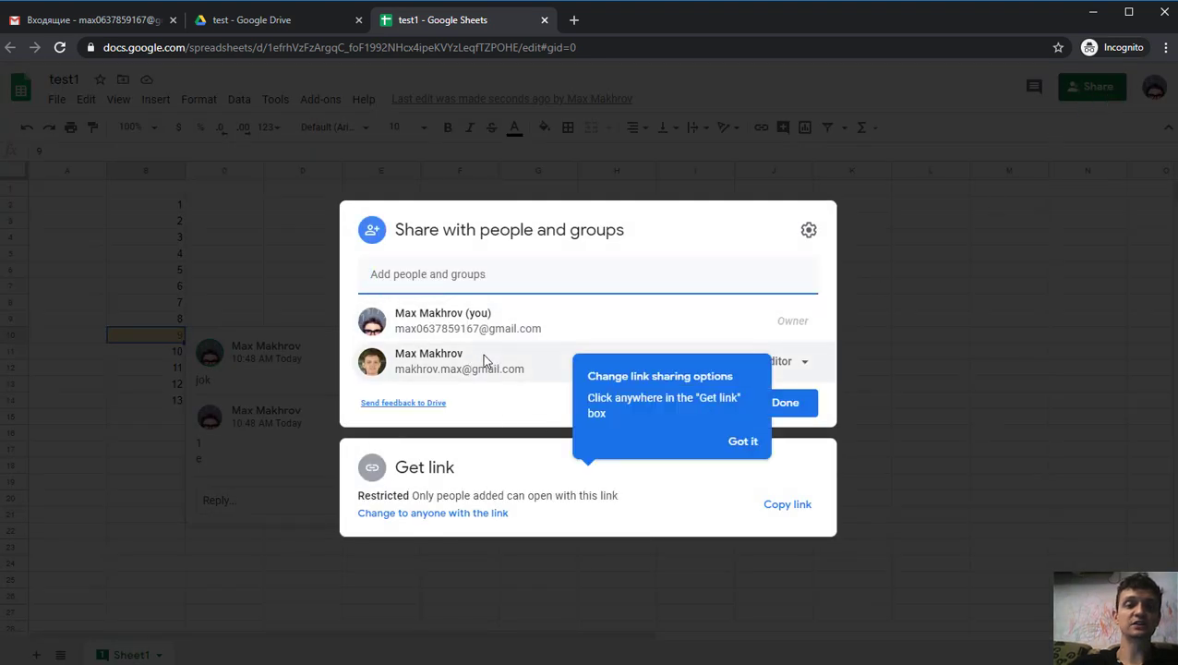
click(743, 443)
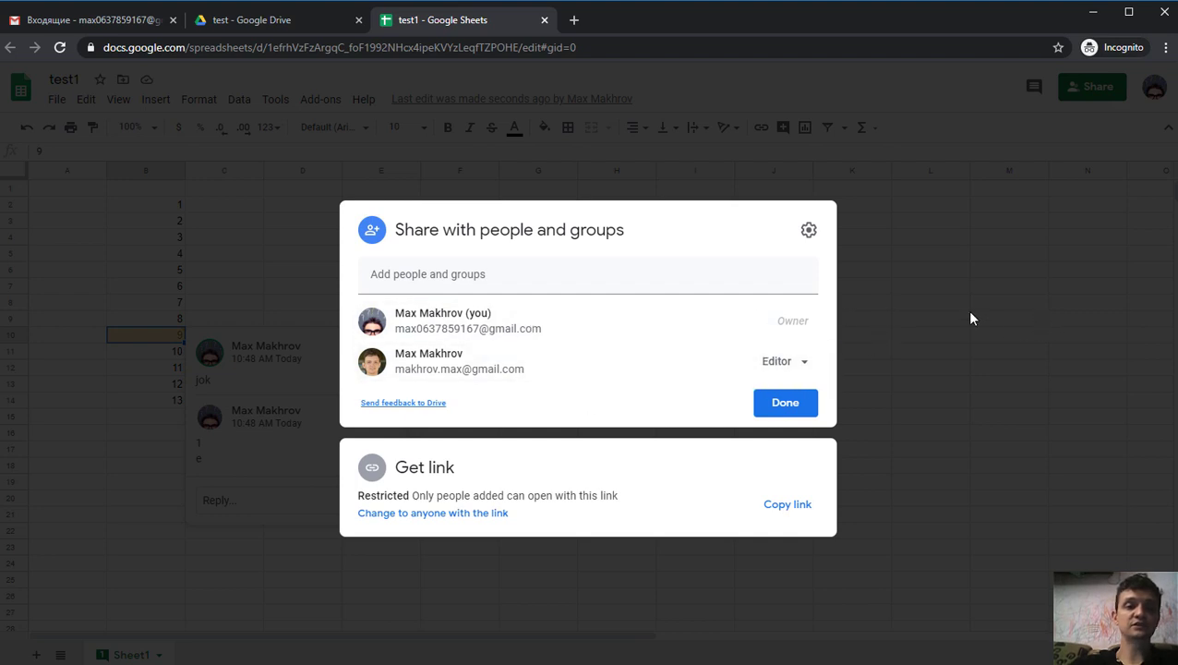
click(905, 322)
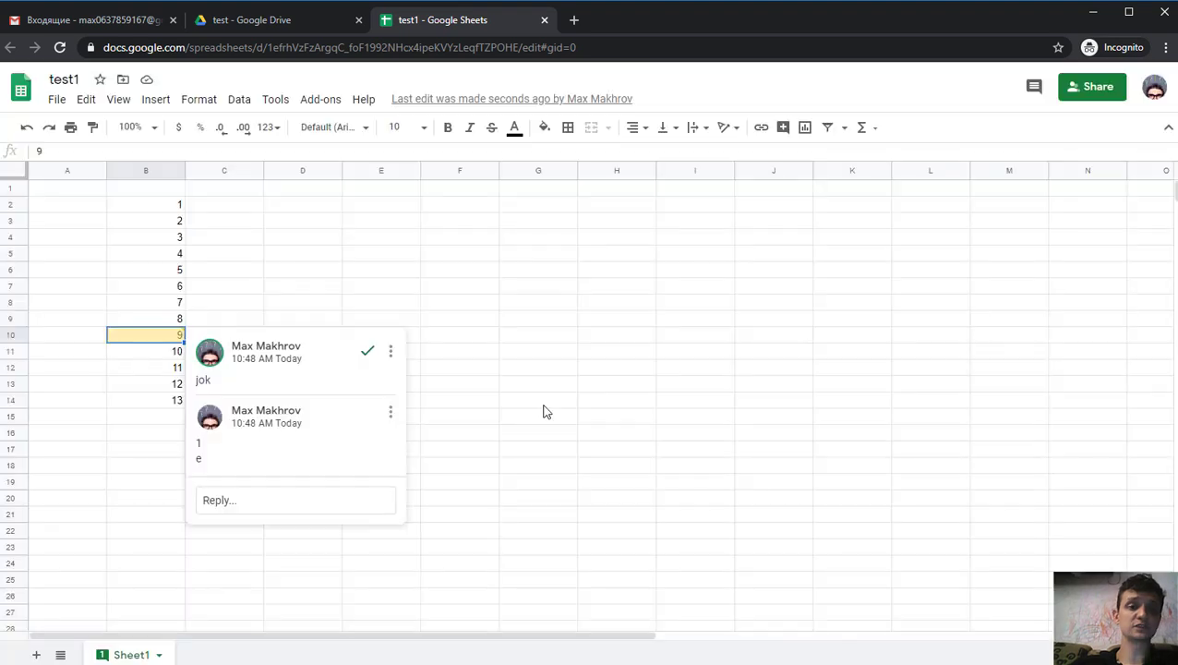
- Select cell G6 and post a new comment reading '1' on it
click(596, 374)
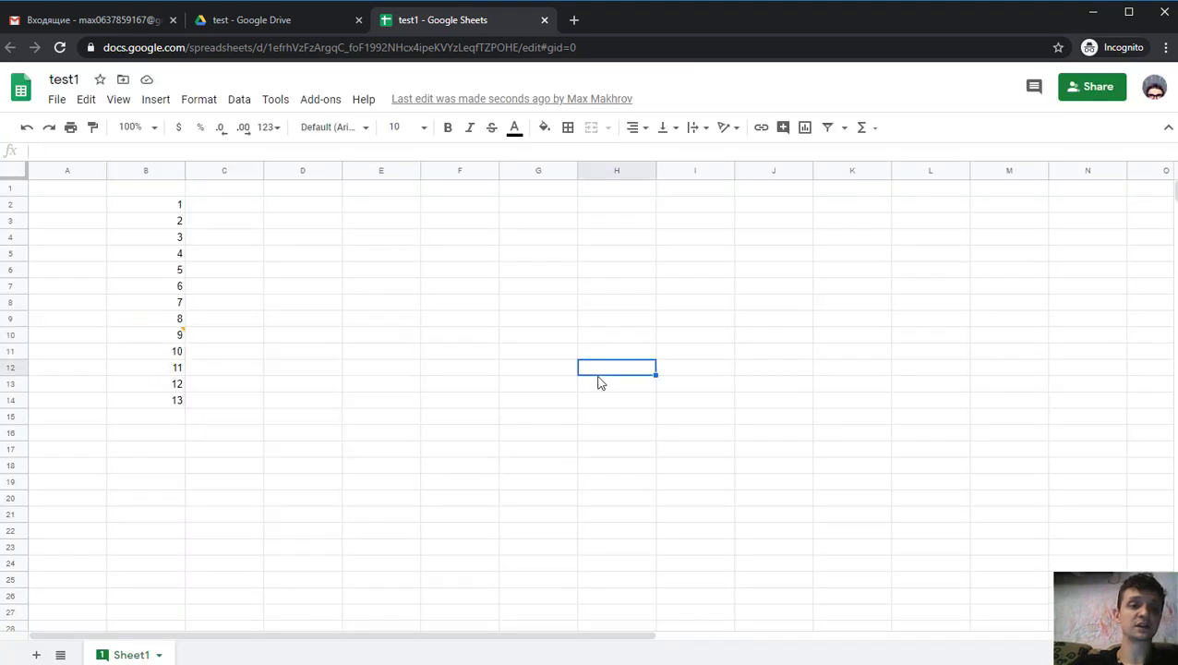
click(101, 655)
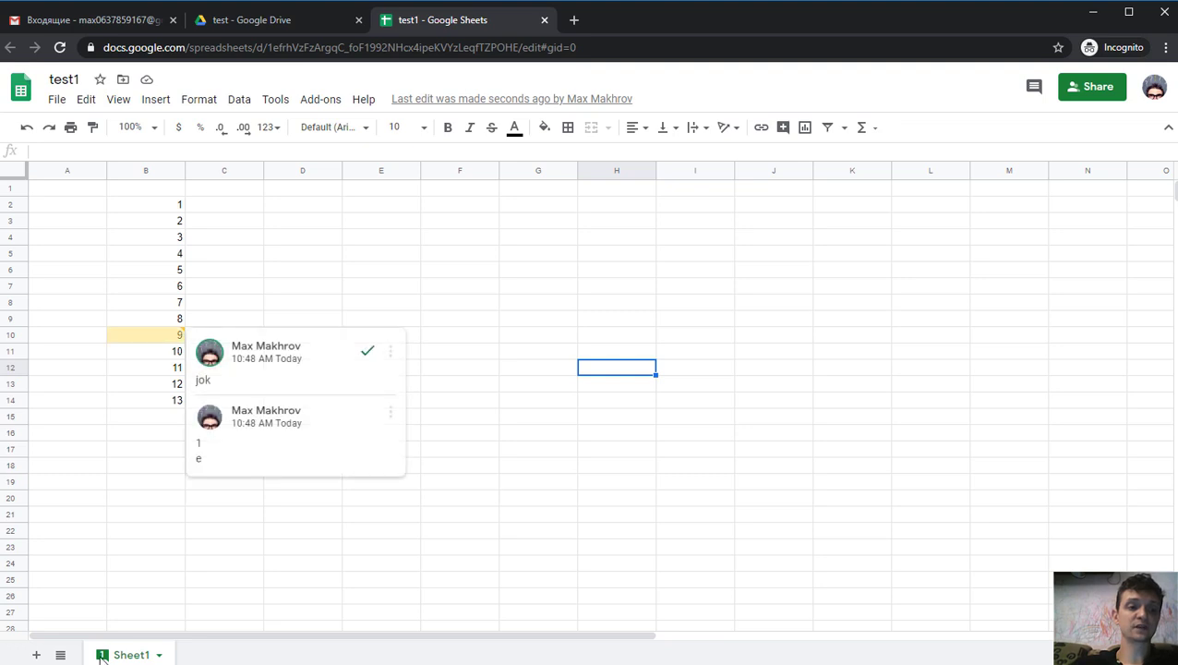
click(510, 275)
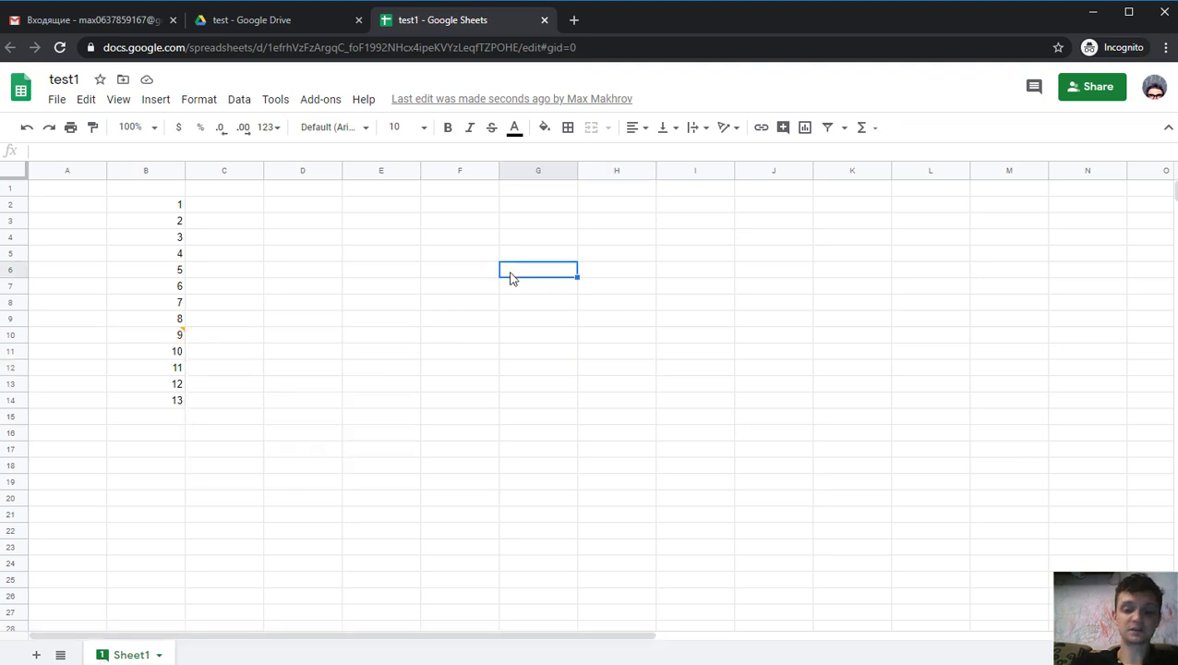
key(ctrl+alt+m)
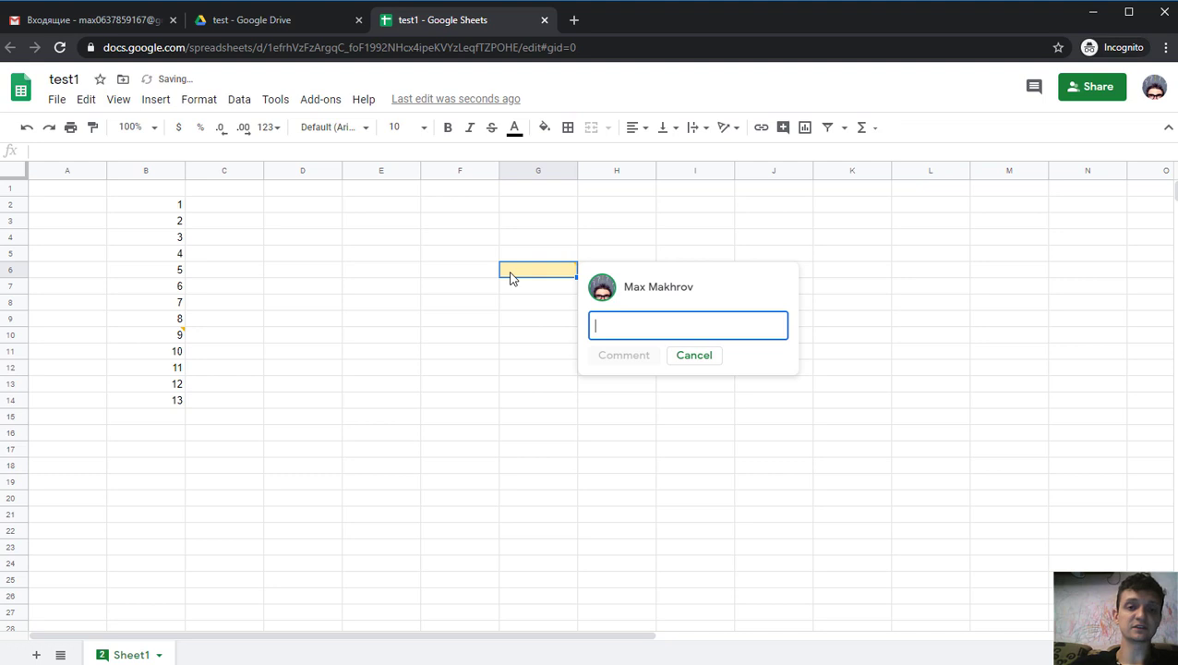
click(711, 358)
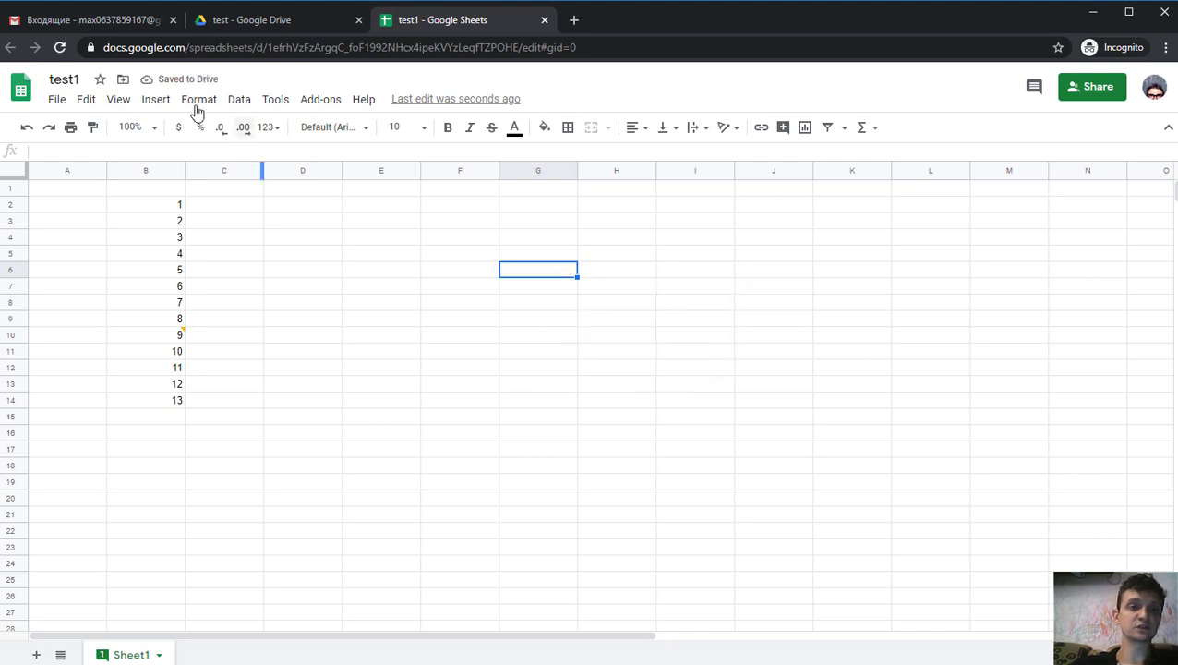
click(158, 105)
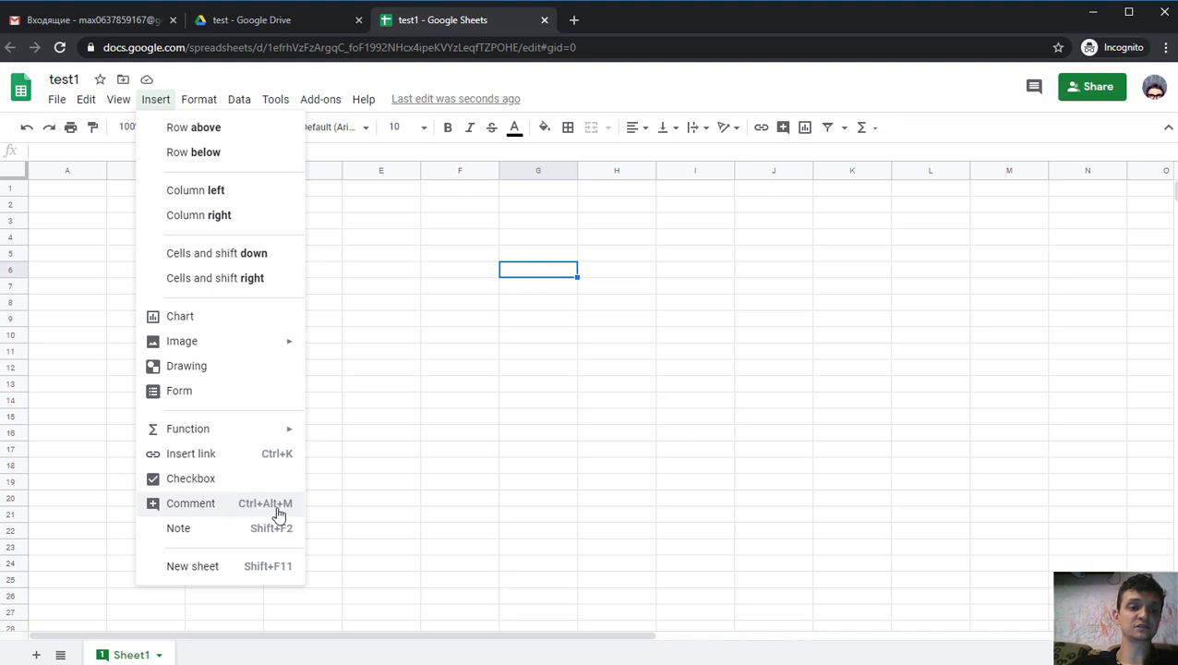
click(528, 274)
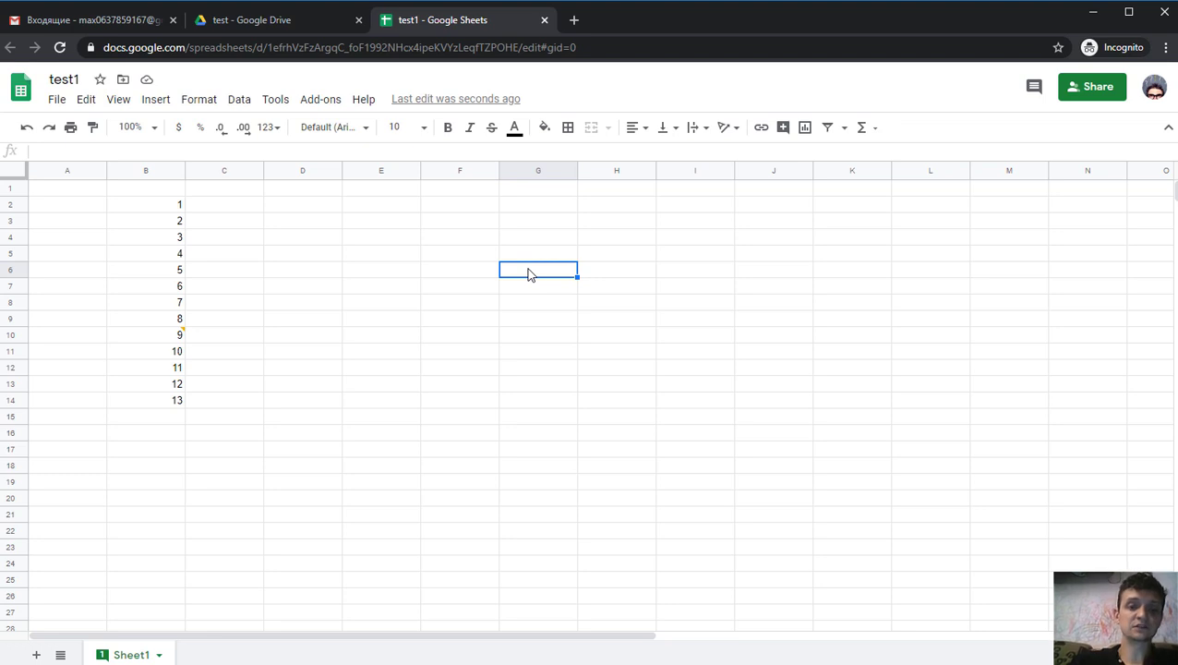
key(ctrl+alt+m)
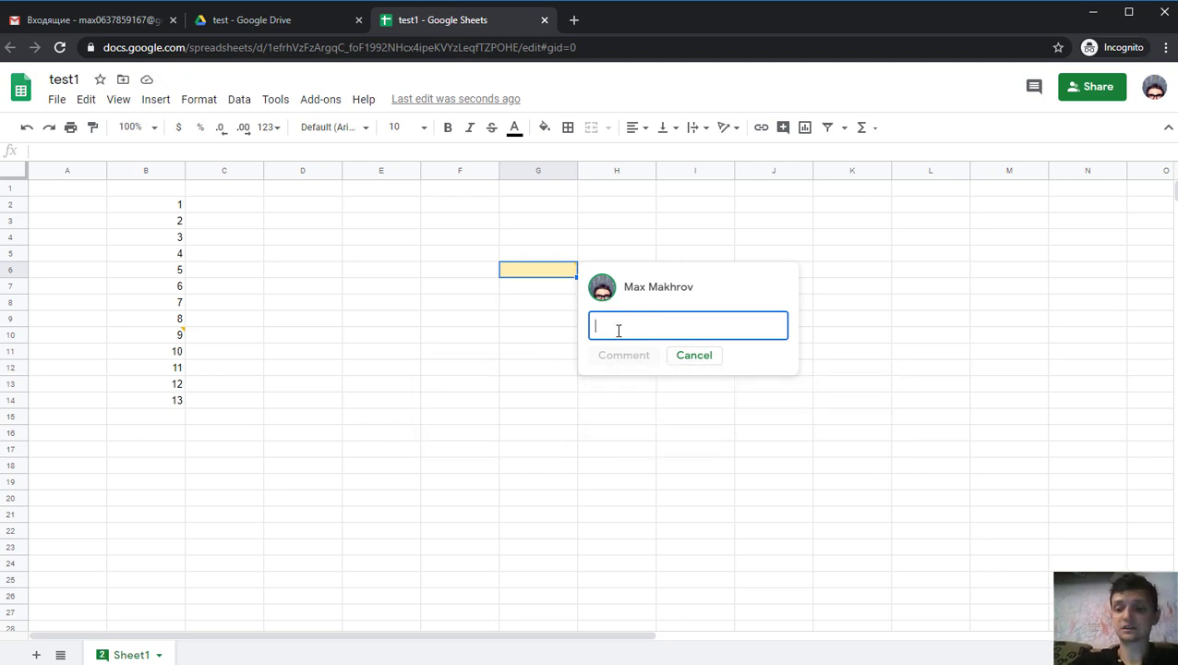
text(1)
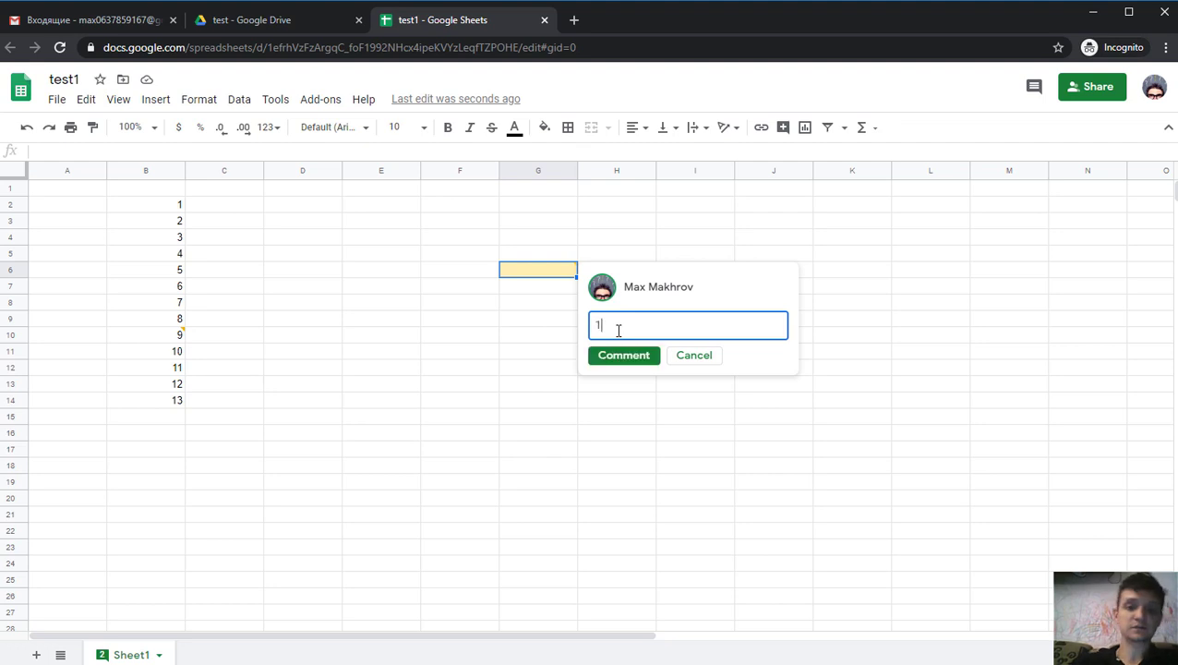
click(626, 358)
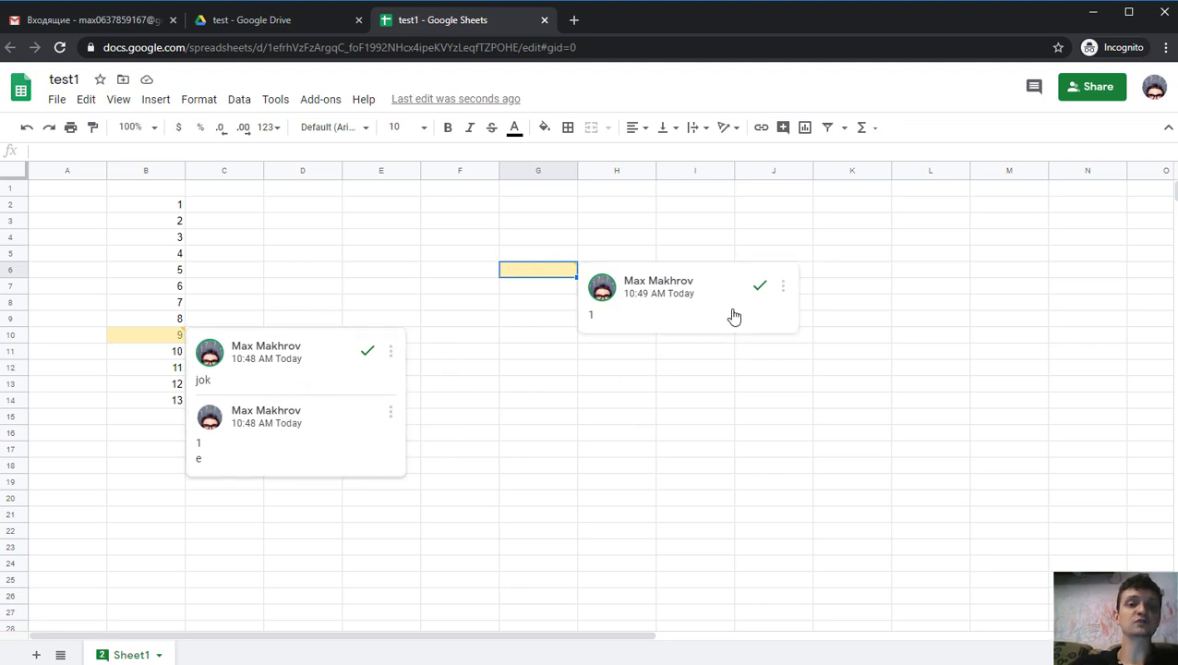
click(1035, 93)
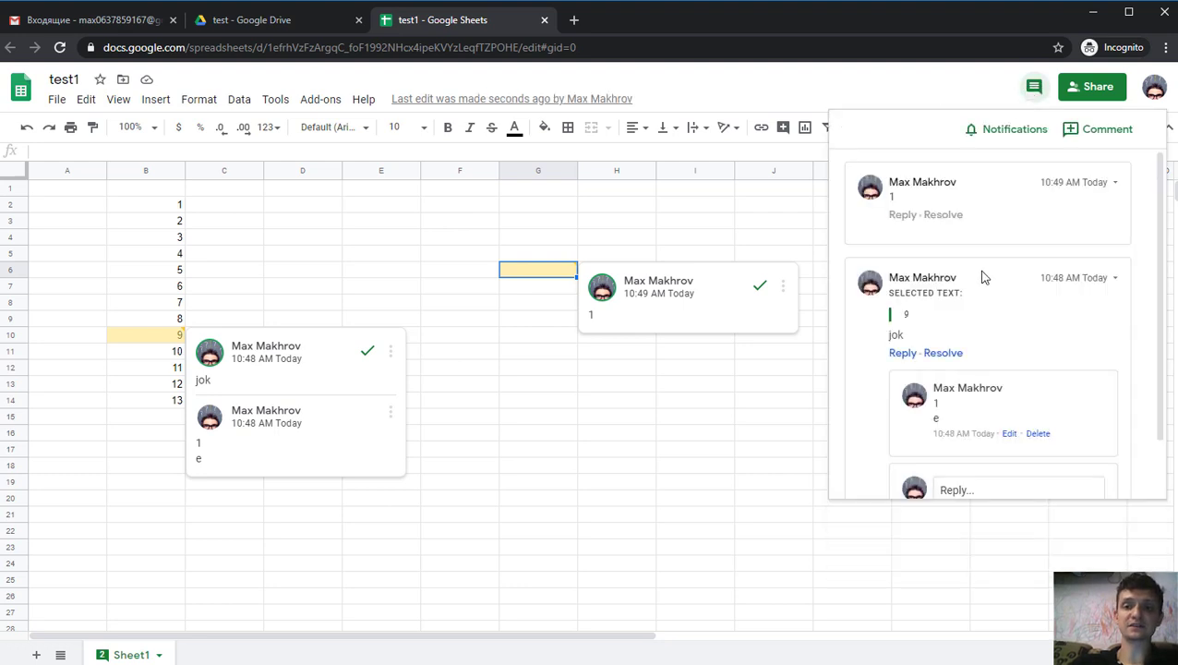
click(1114, 183)
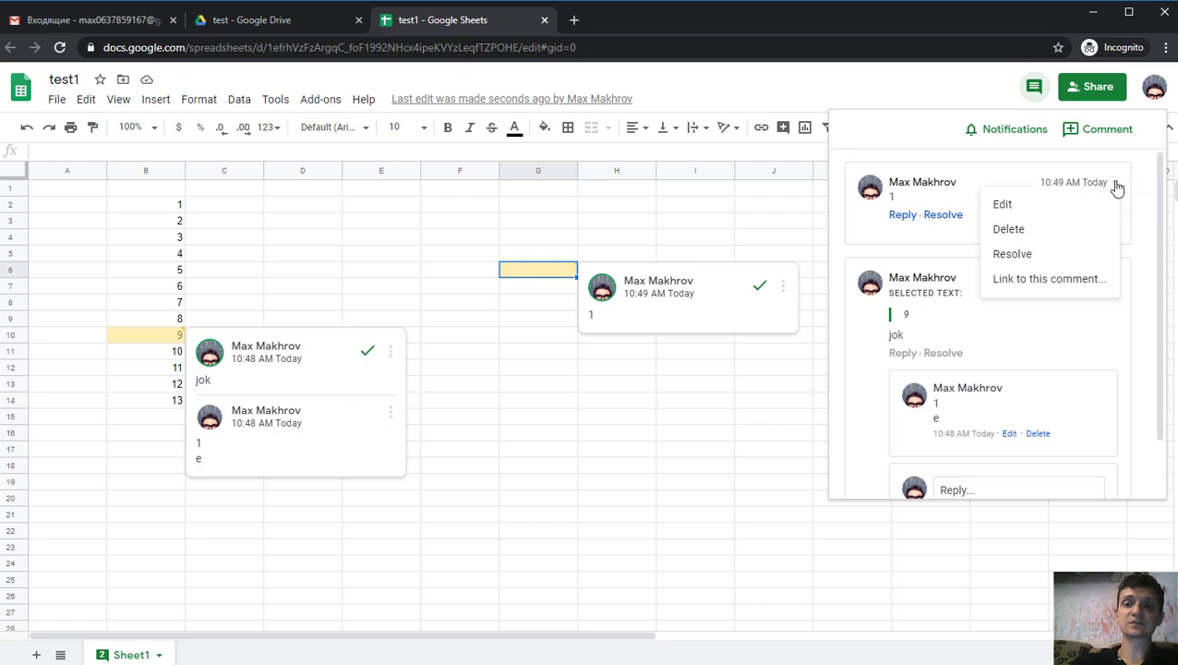
click(1122, 181)
scroll(980, 303, down, 2)
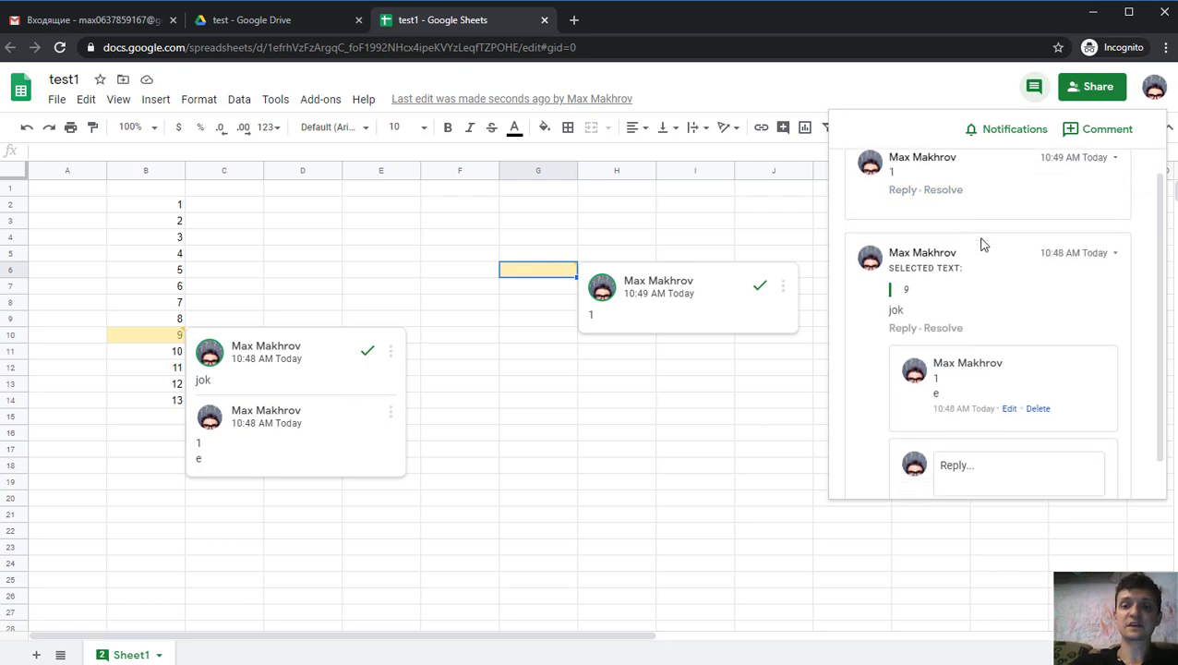
scroll(969, 328, up, 2)
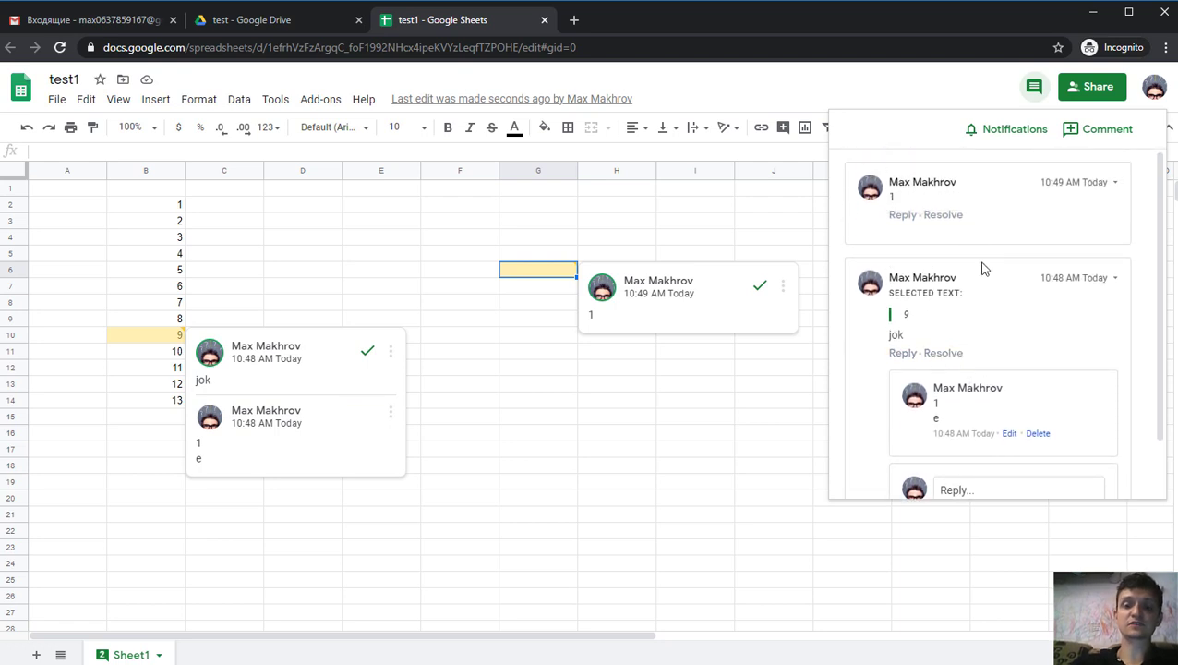
click(1034, 86)
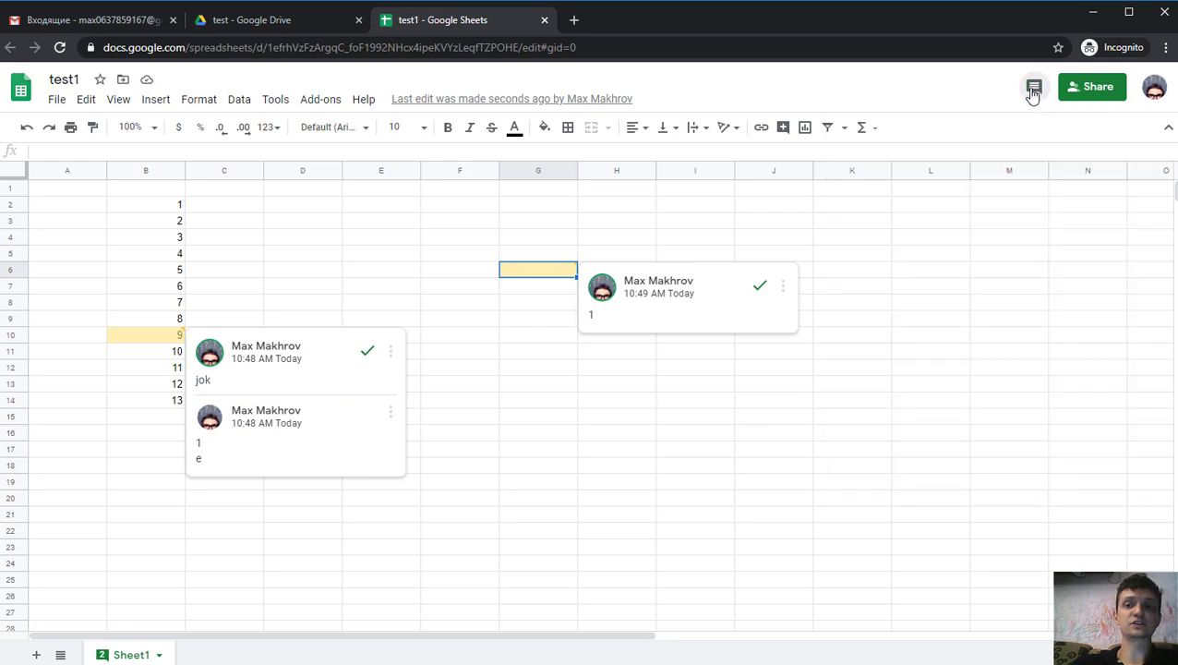
click(1034, 86)
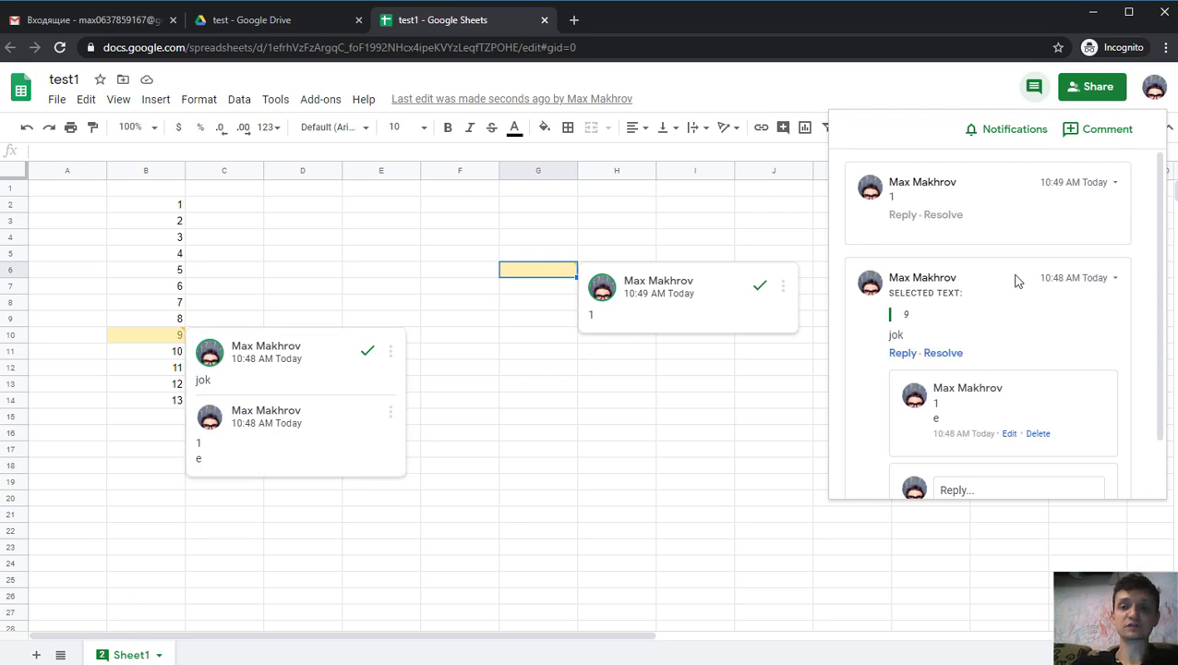
click(983, 293)
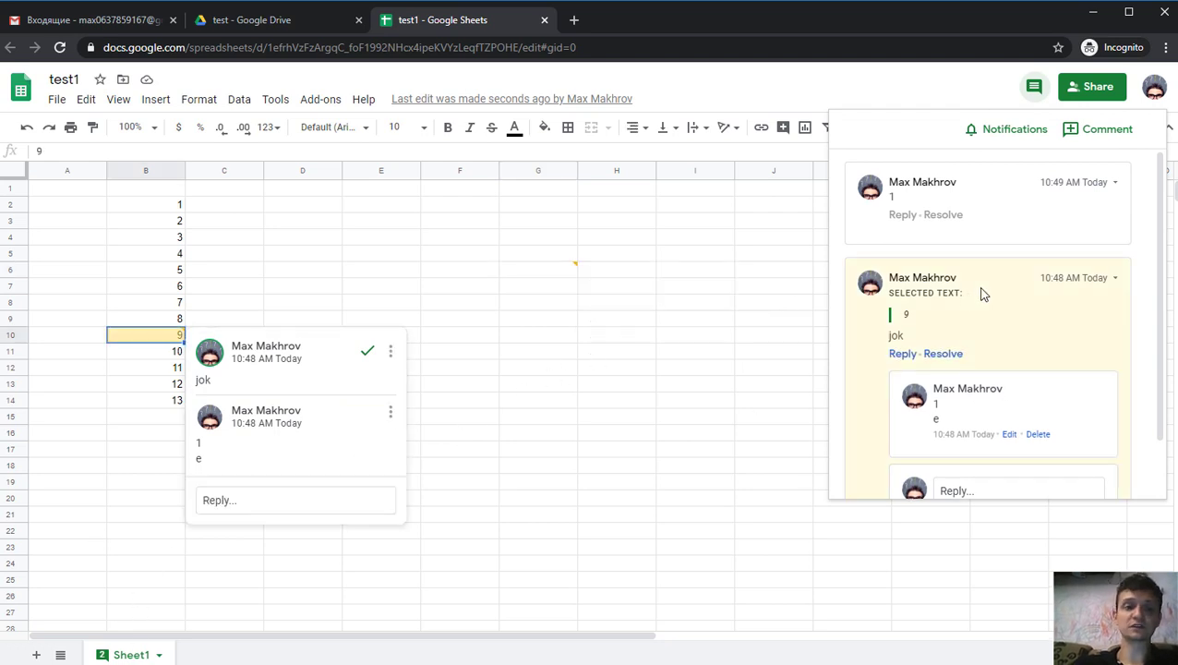
click(961, 201)
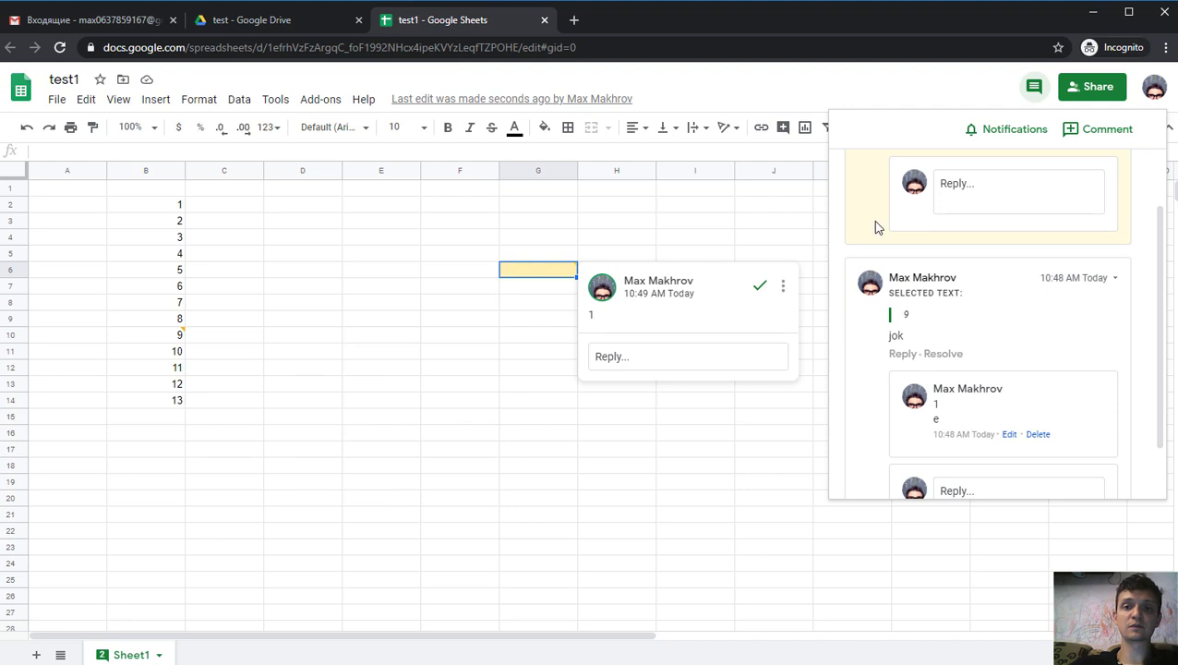
click(522, 460)
scroll(522, 460, down, 12)
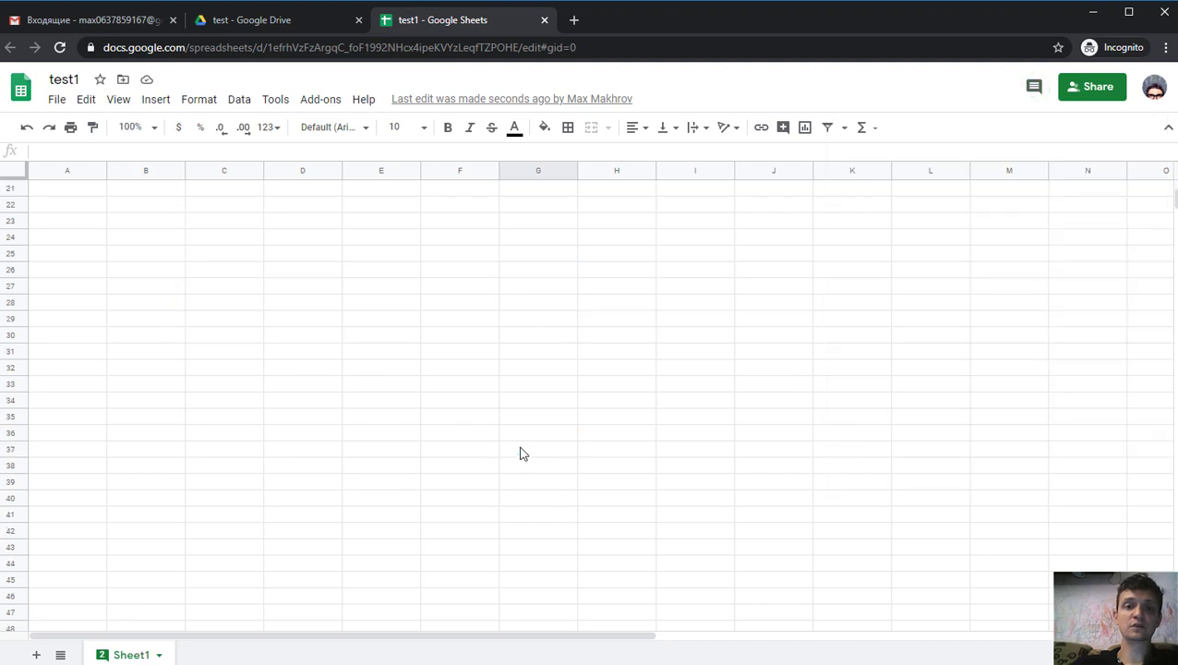
click(1033, 87)
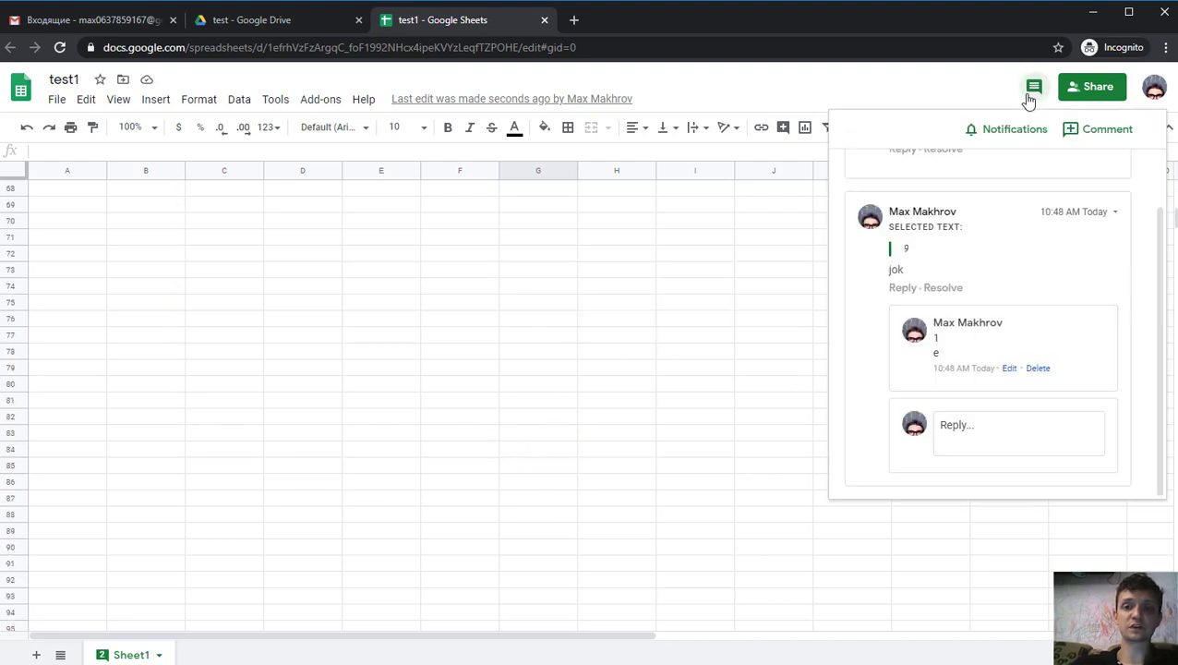
click(985, 253)
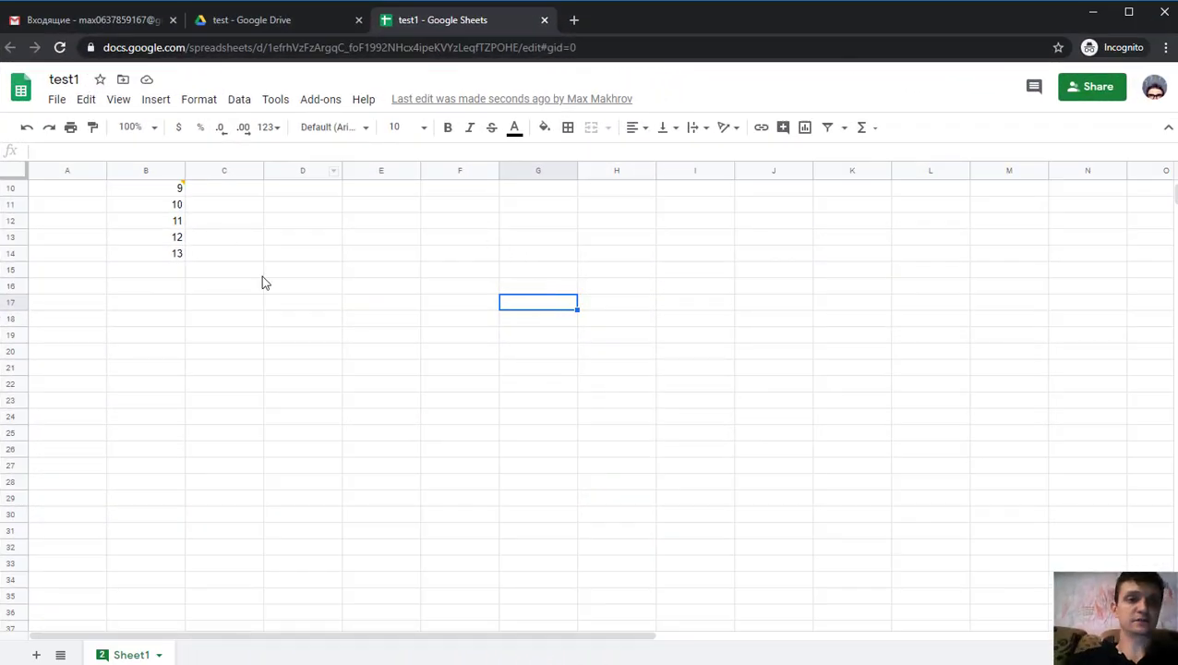
scroll(261, 282, up, 3)
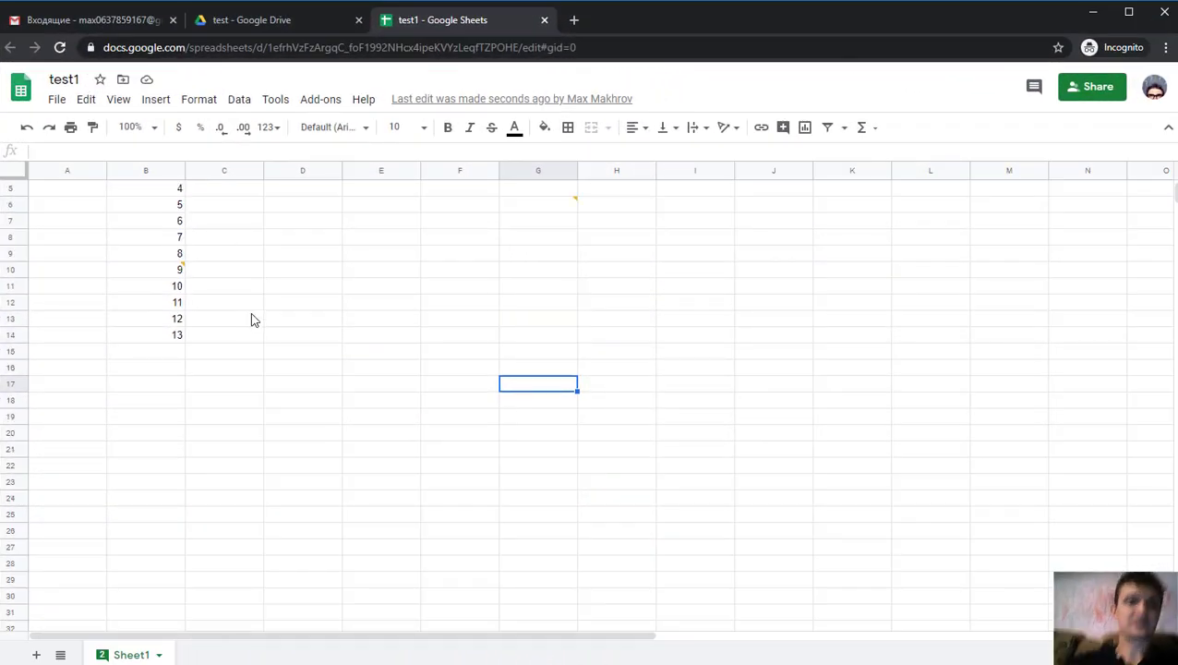
- Reply on G6's comment thread with a +mention of the collaborator's e-mail address
click(530, 280)
click(675, 361)
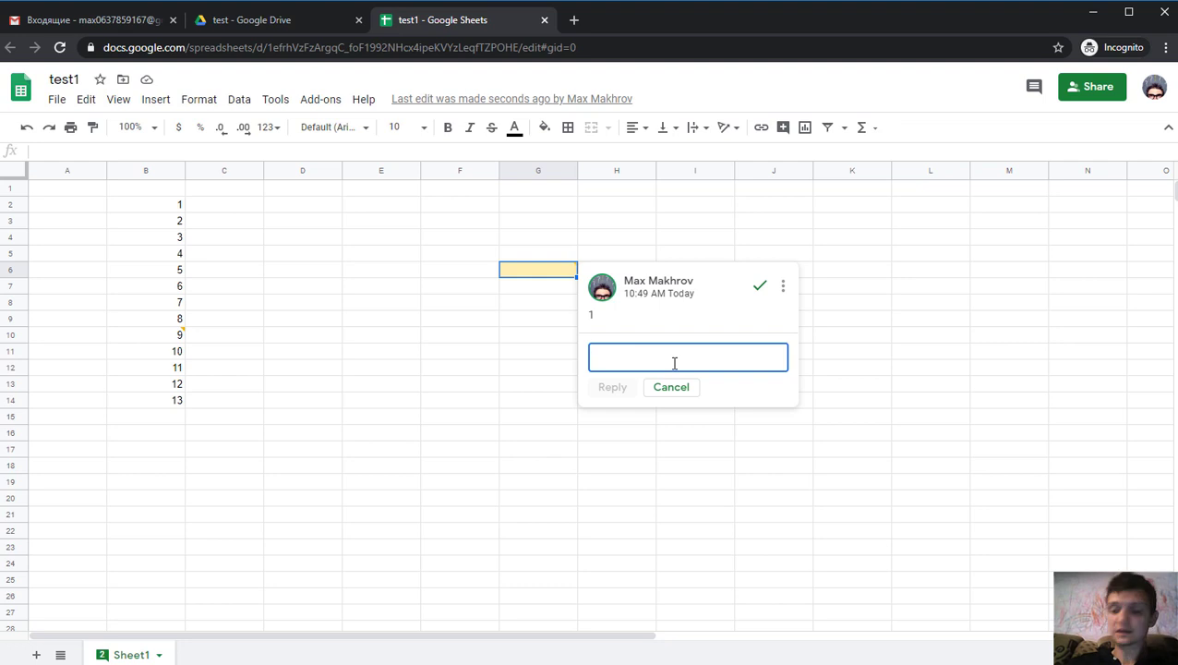
text(+)
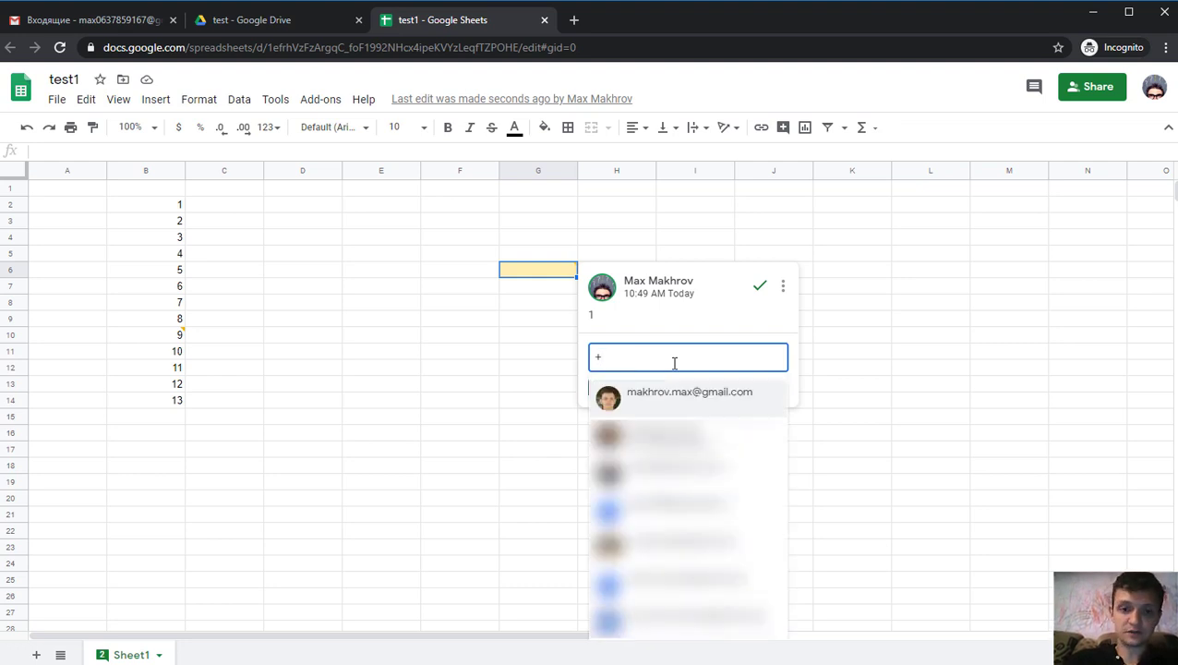
text(max)
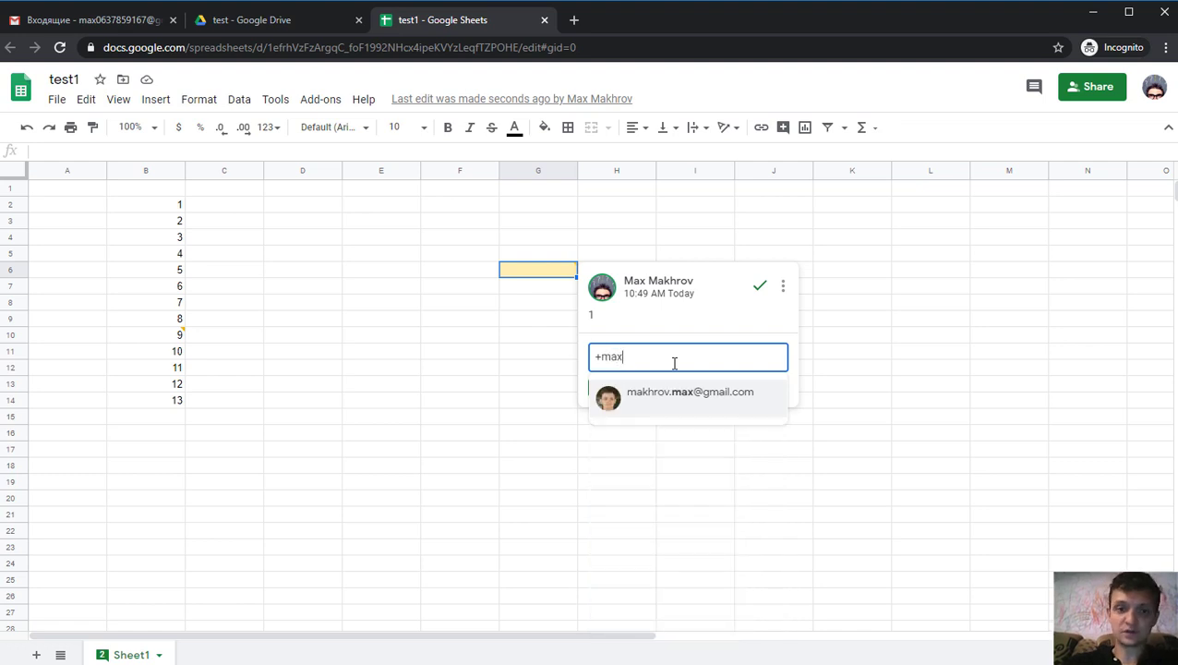
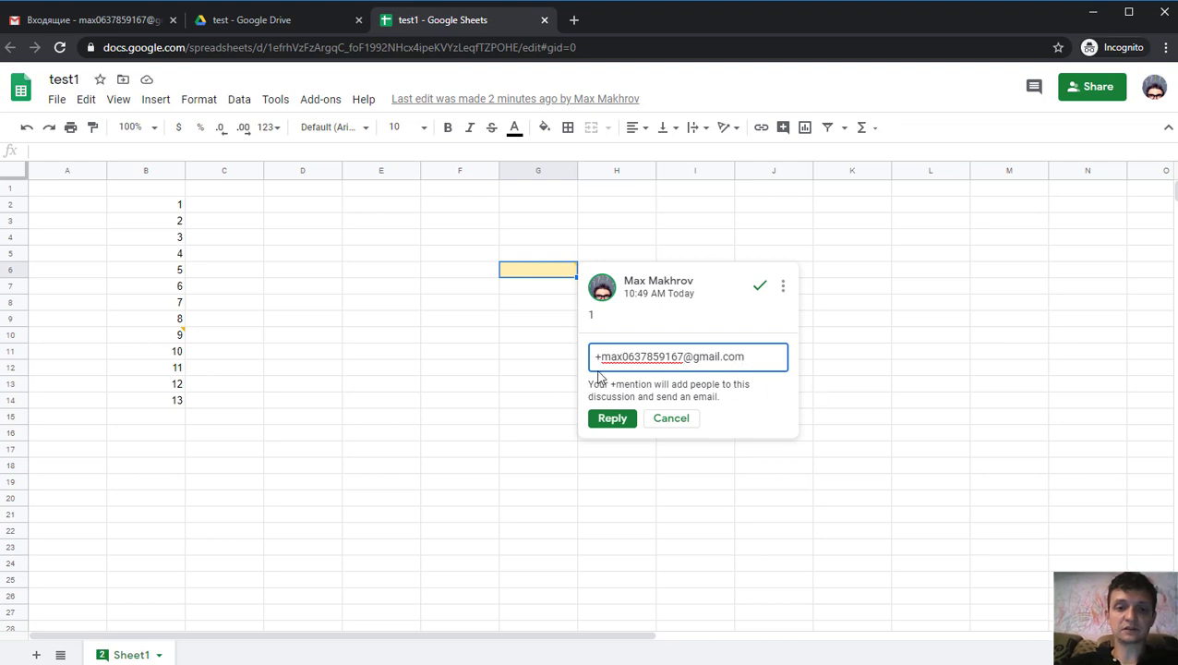
click(755, 358)
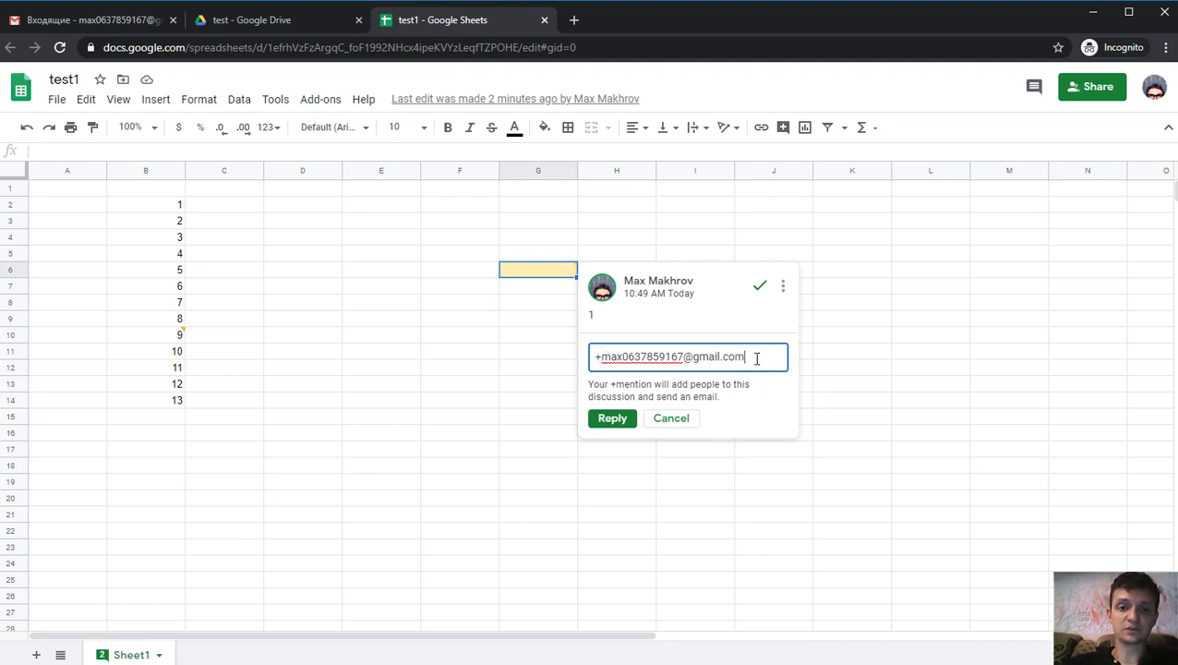
key(Return)
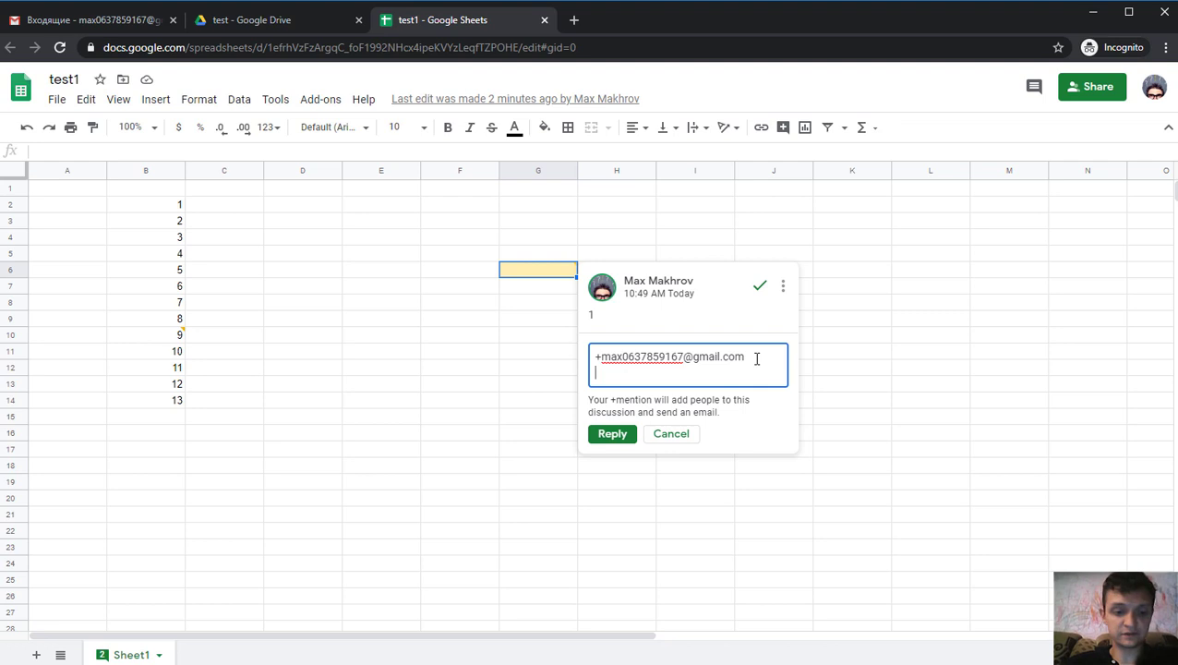
text(@)
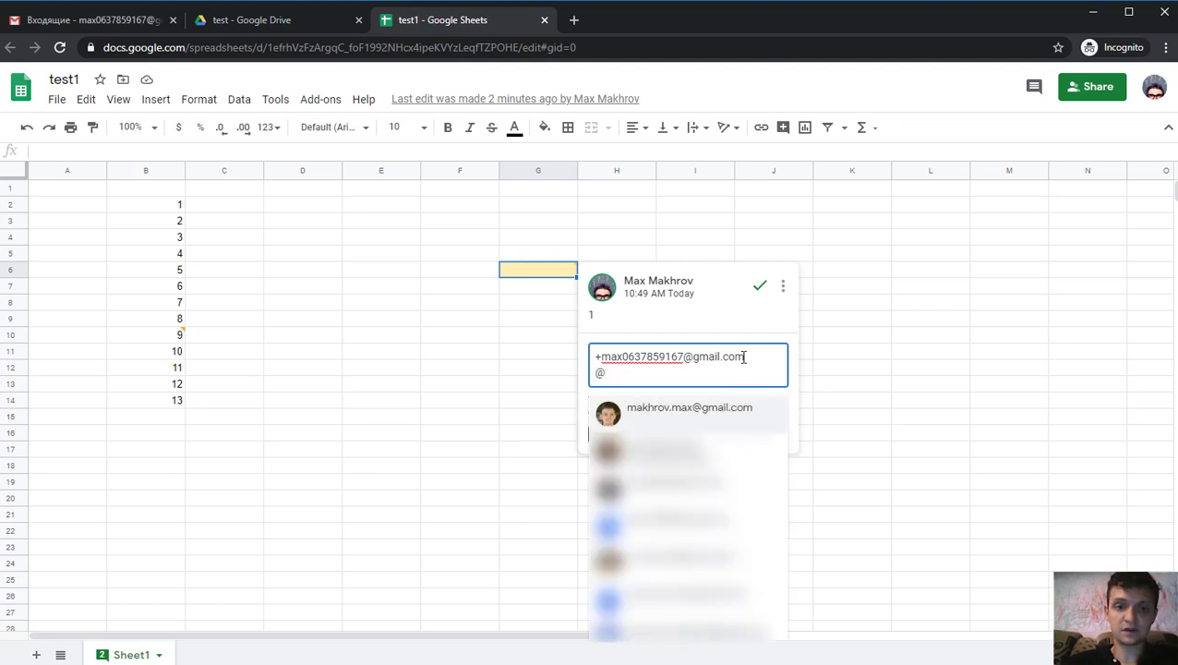
drag(626, 373, 592, 374)
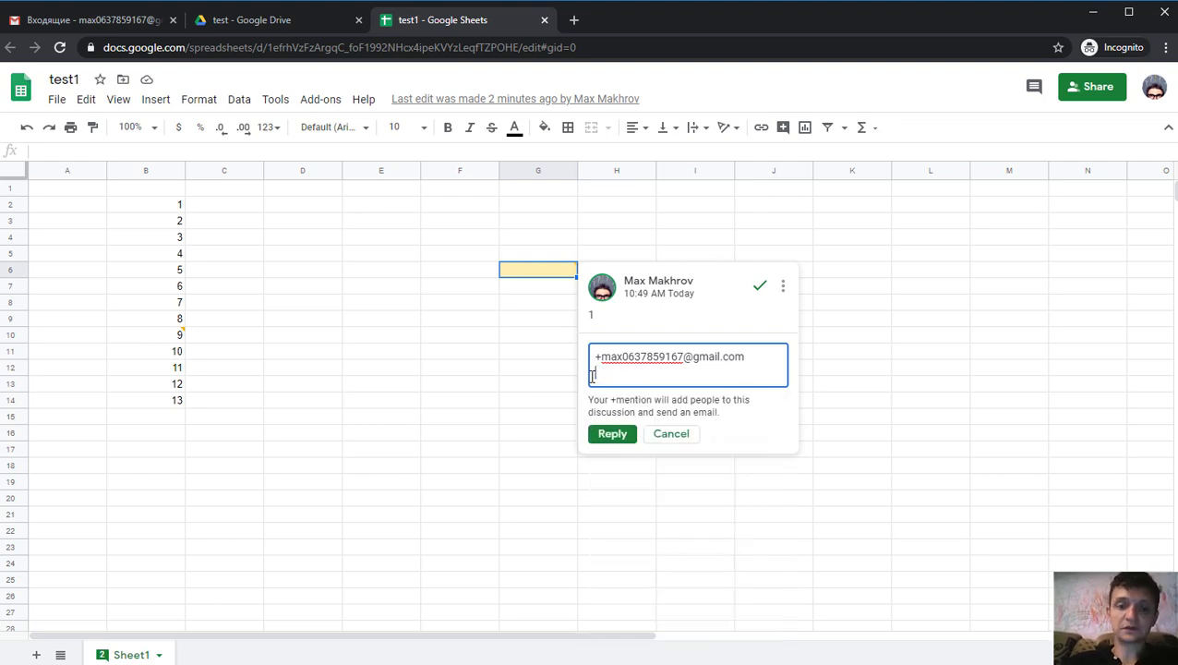
triple_click(637, 355)
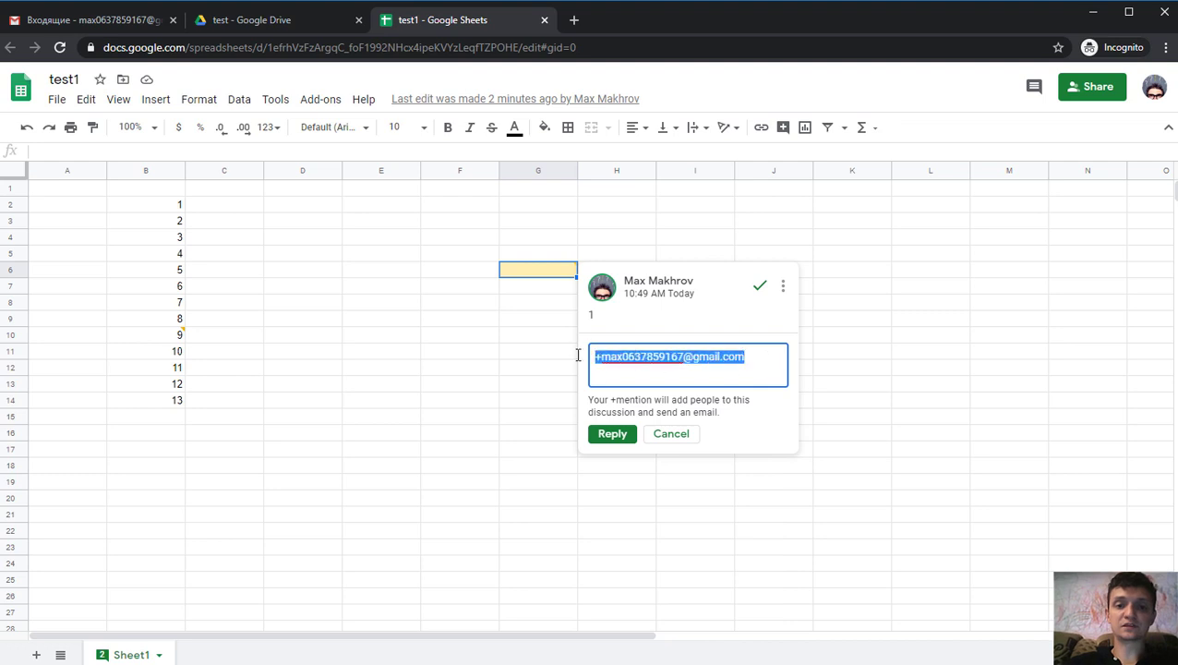
double_click(623, 357)
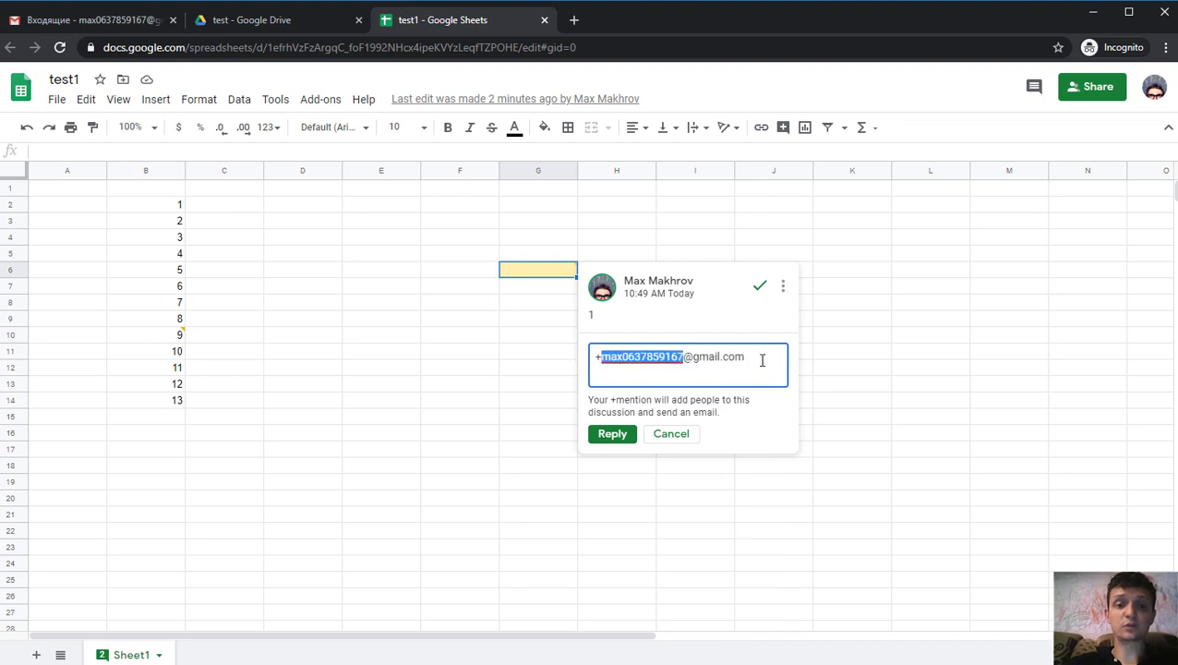
click(613, 435)
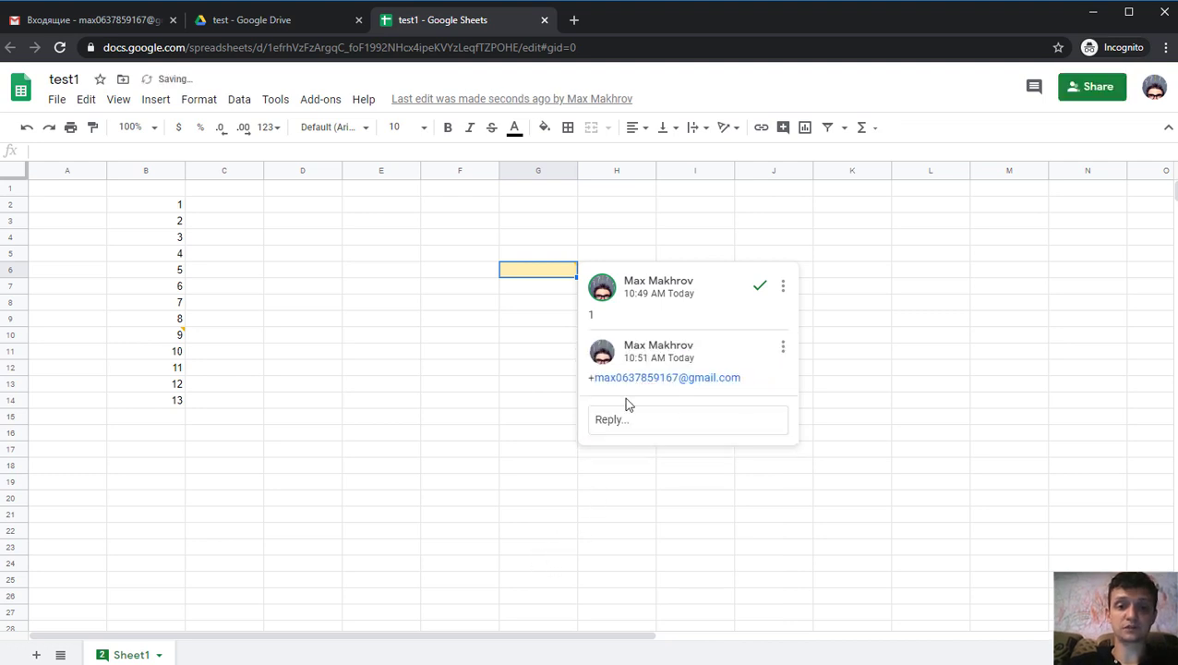
click(55, 20)
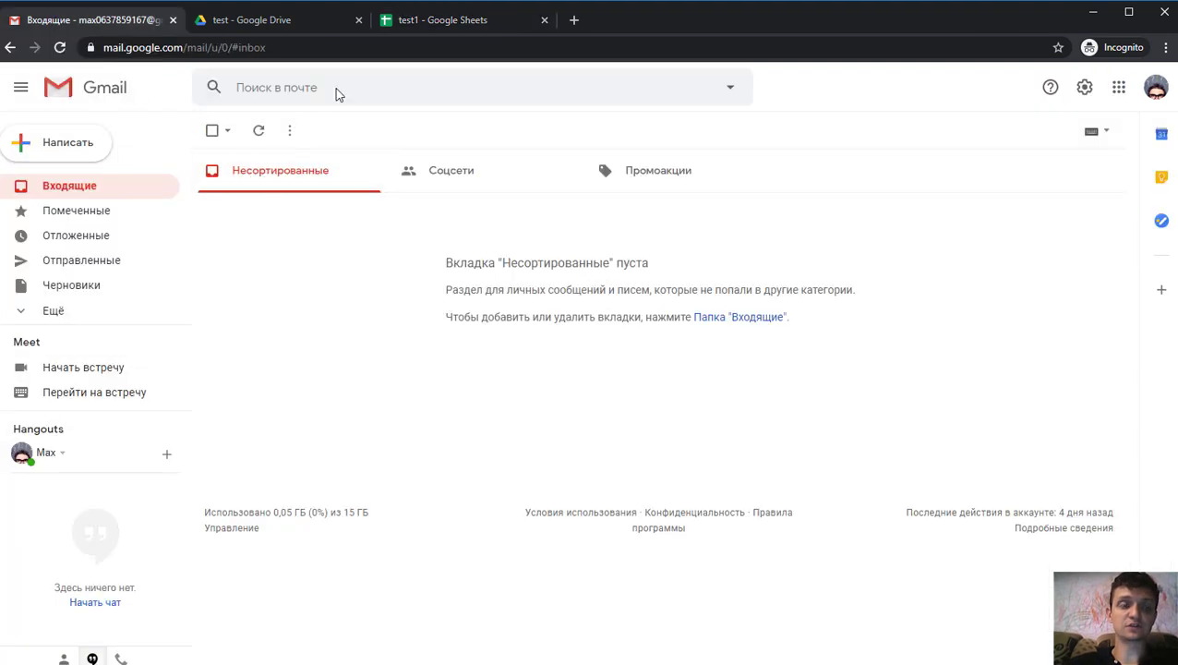
click(429, 21)
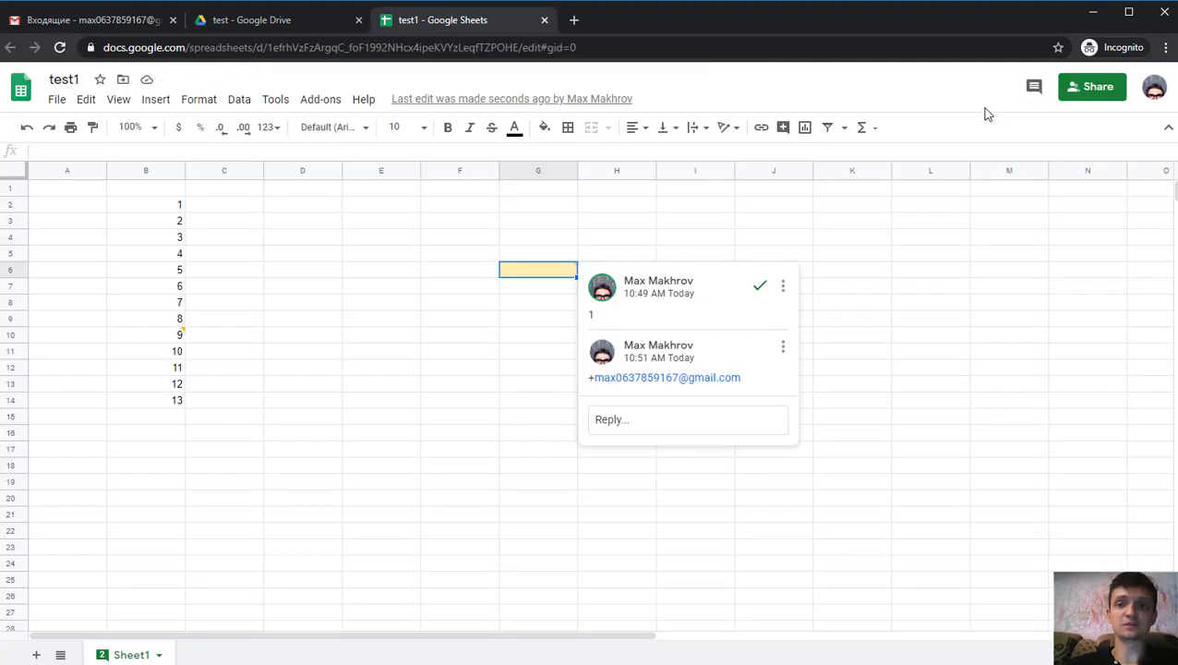
click(1152, 87)
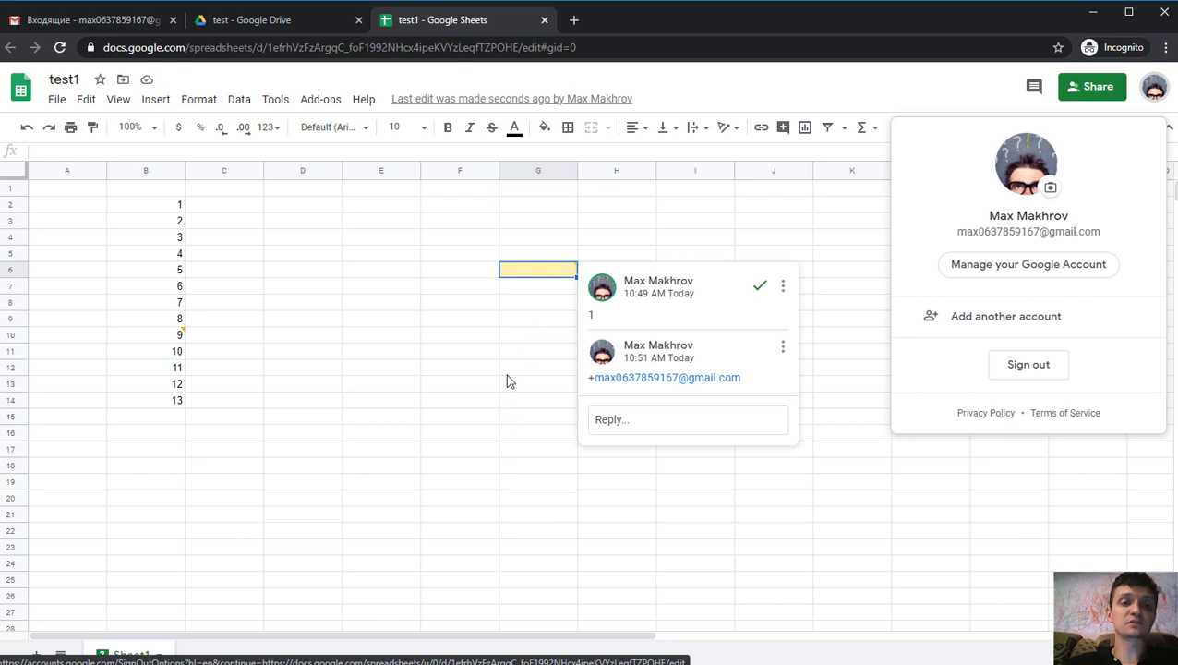
click(509, 339)
click(528, 272)
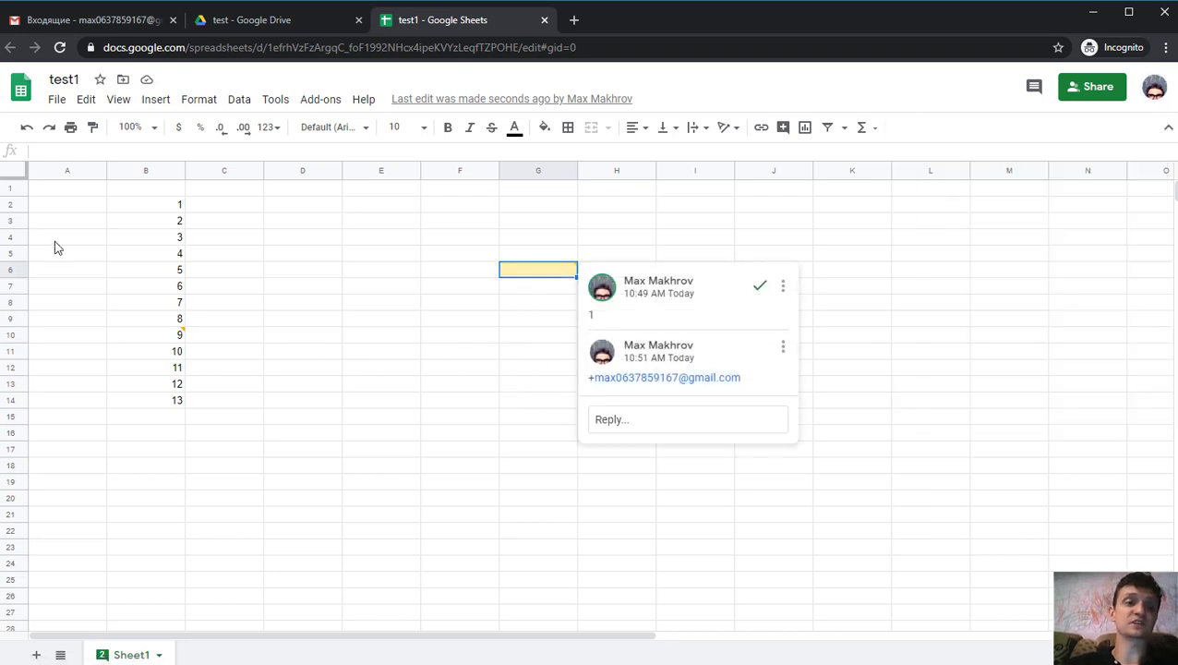
- Reload the Gmail inbox twice, then return to the test1 spreadsheet
click(102, 20)
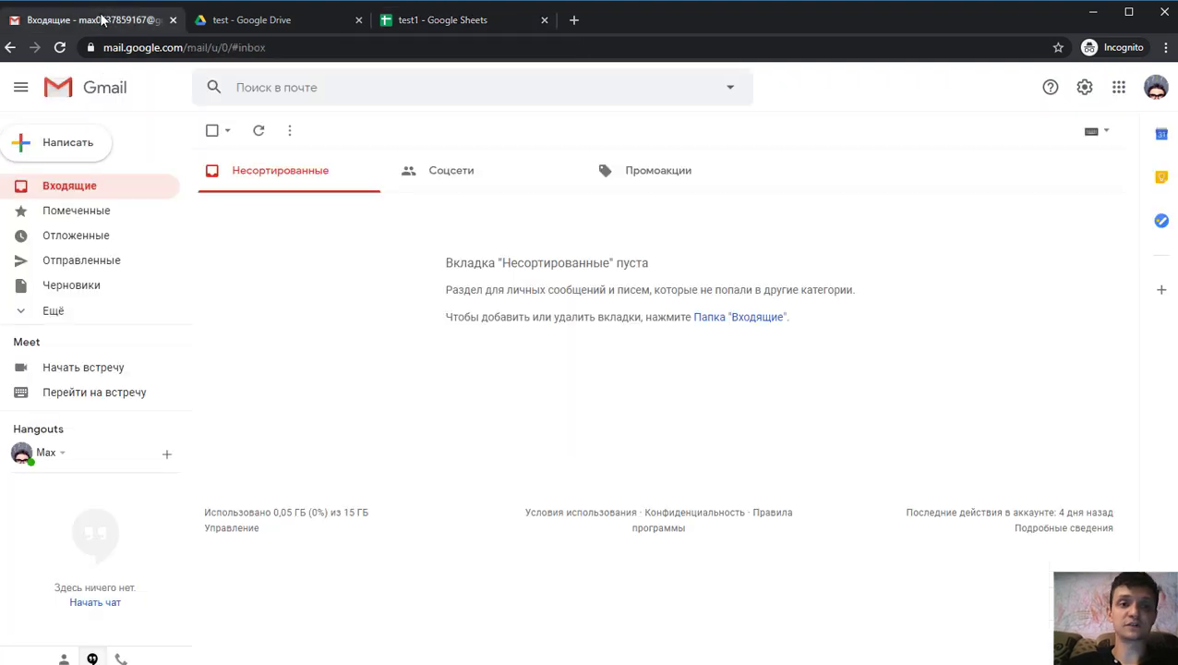
click(61, 48)
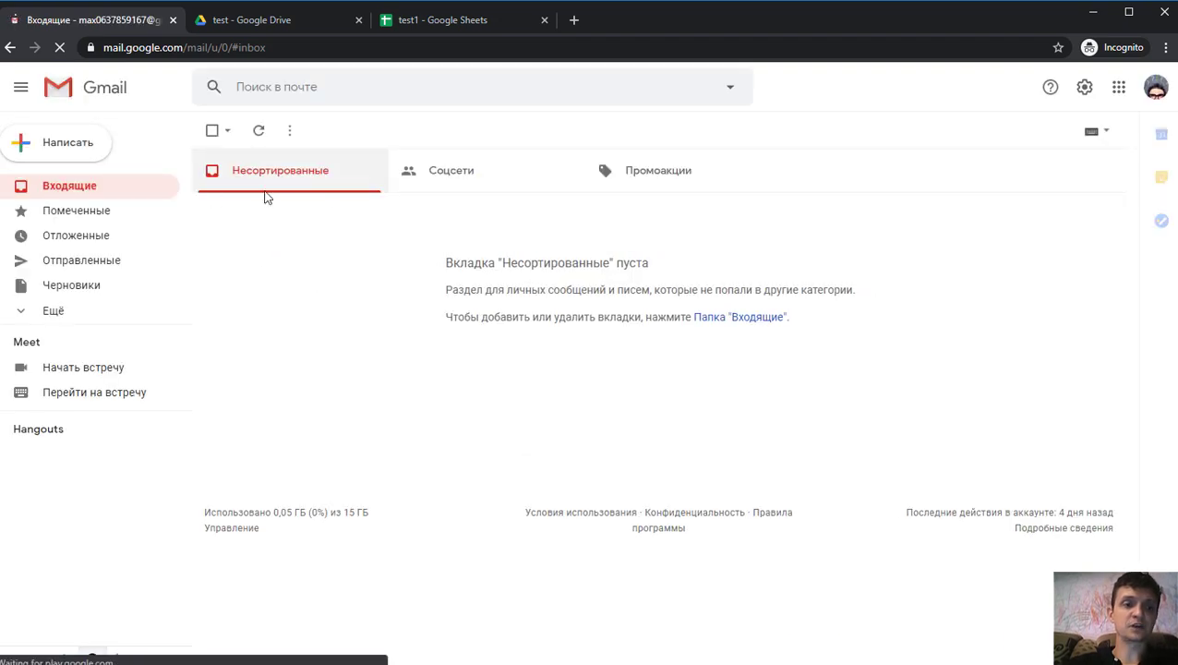
click(261, 134)
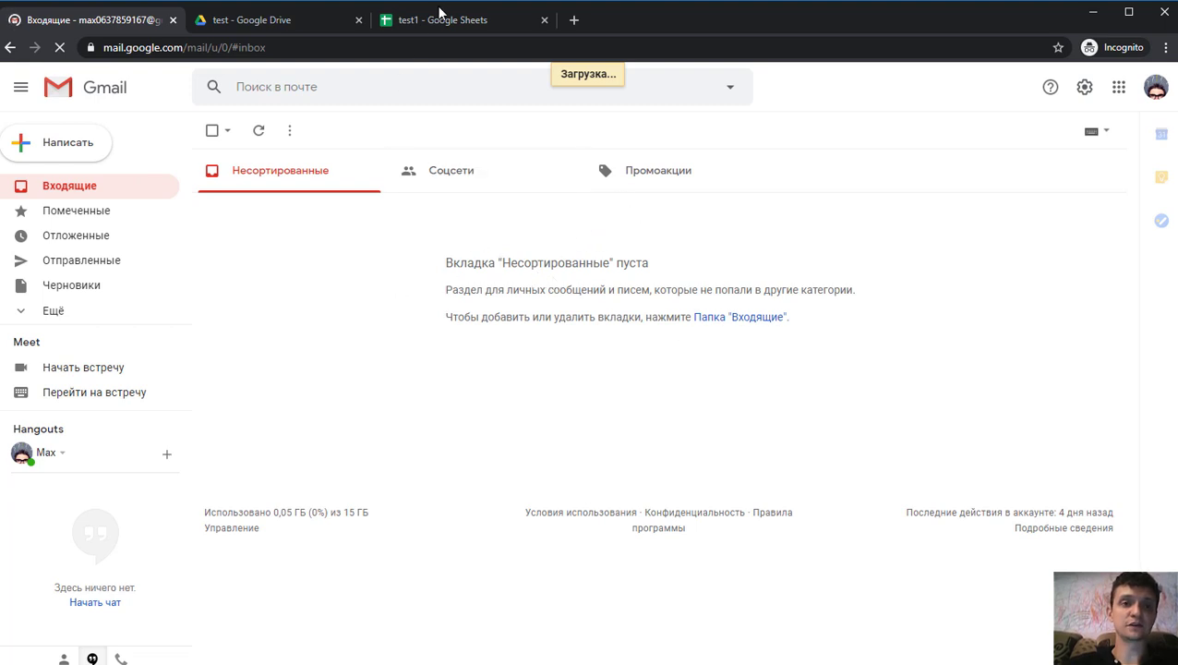
click(439, 17)
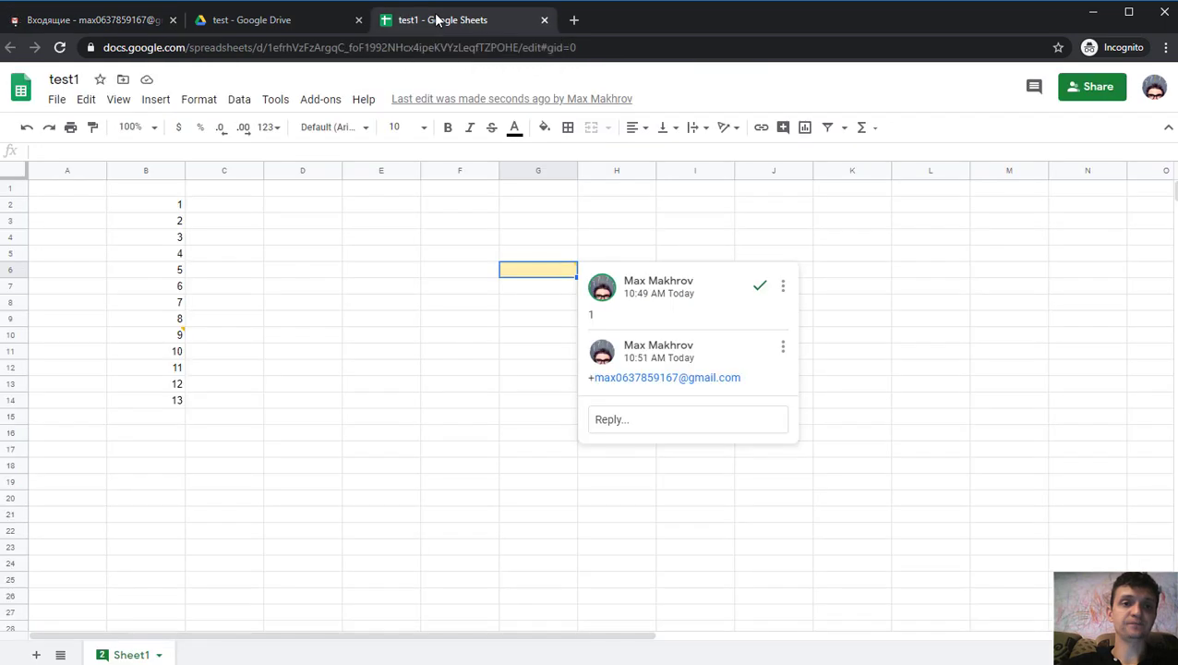
- Edit the second comment on G6 to add a new line reading 1111, and save it
click(409, 320)
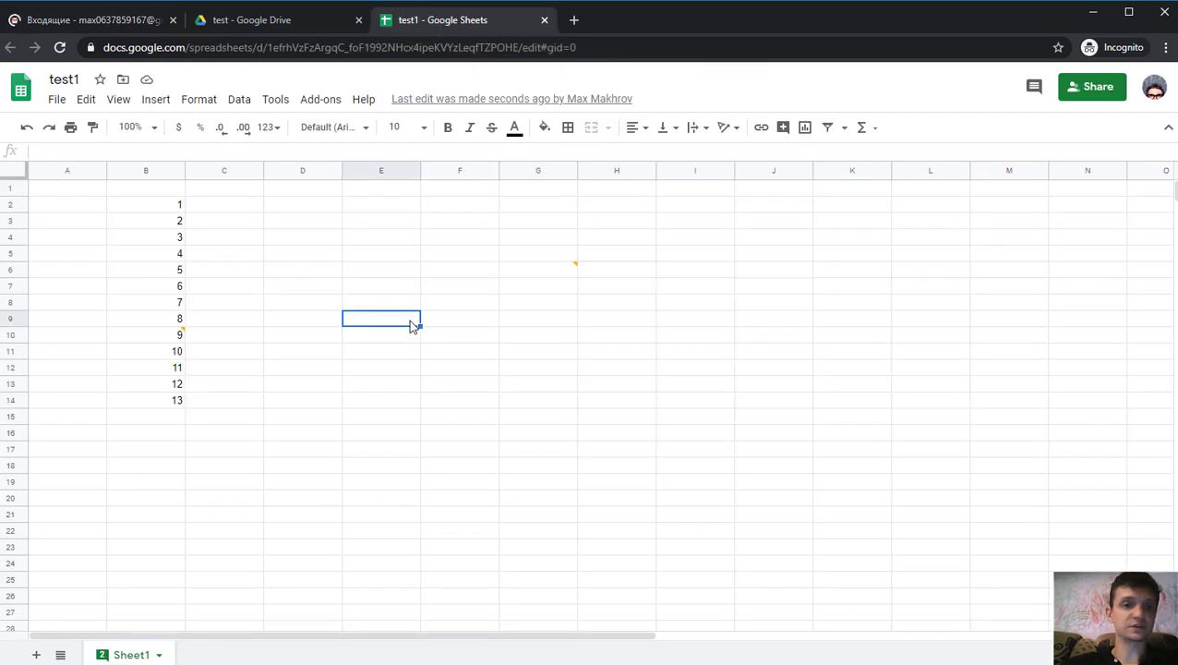
click(554, 275)
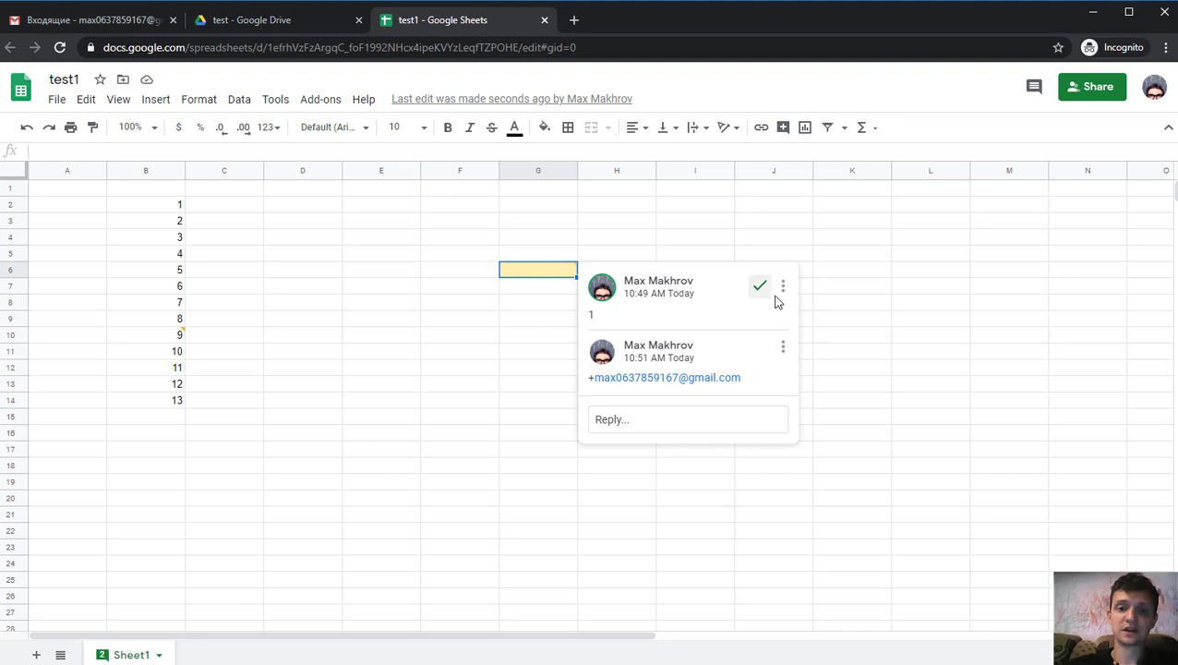
click(782, 351)
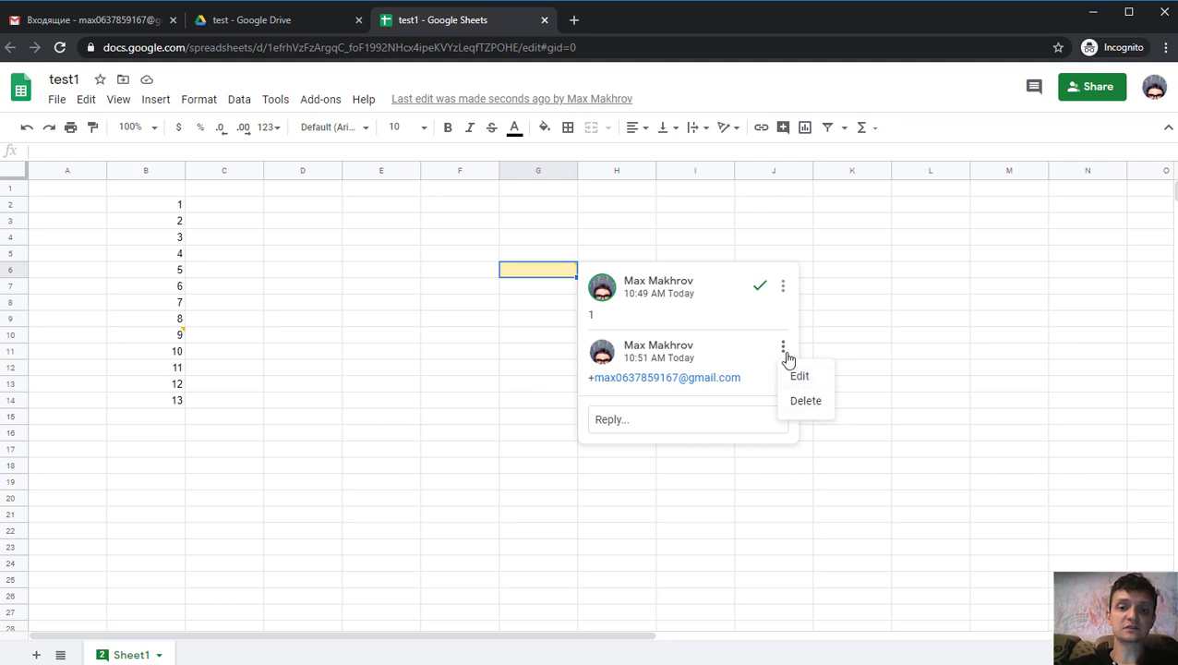
click(784, 354)
click(790, 360)
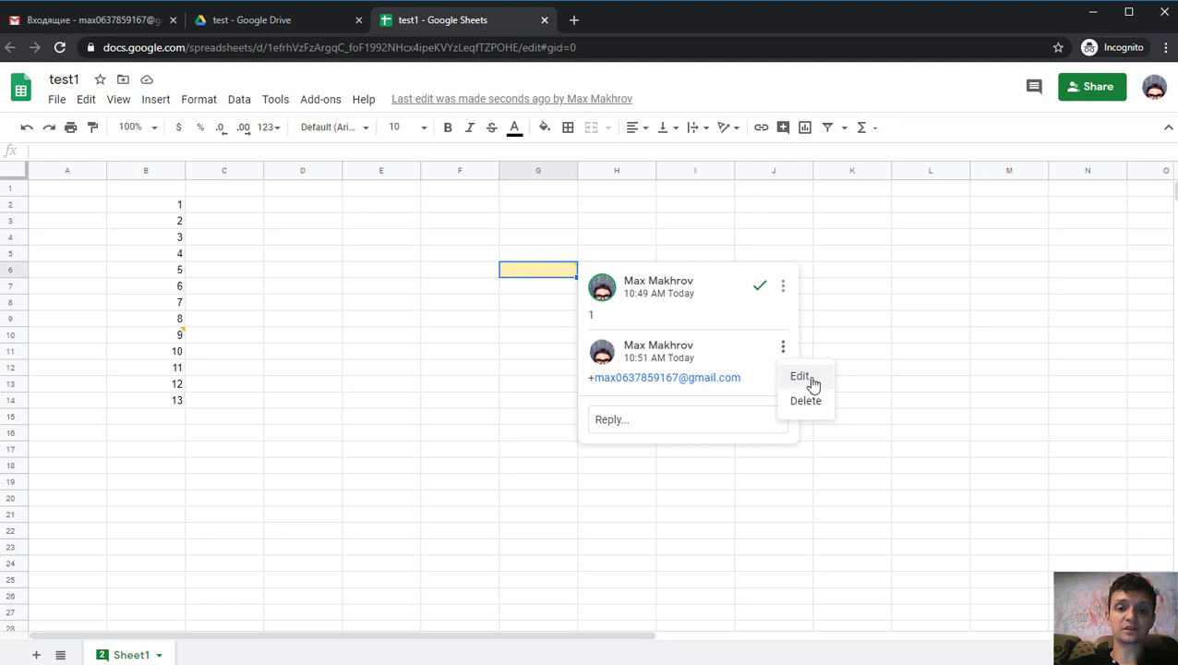
click(810, 378)
key(Return)
text(1111)
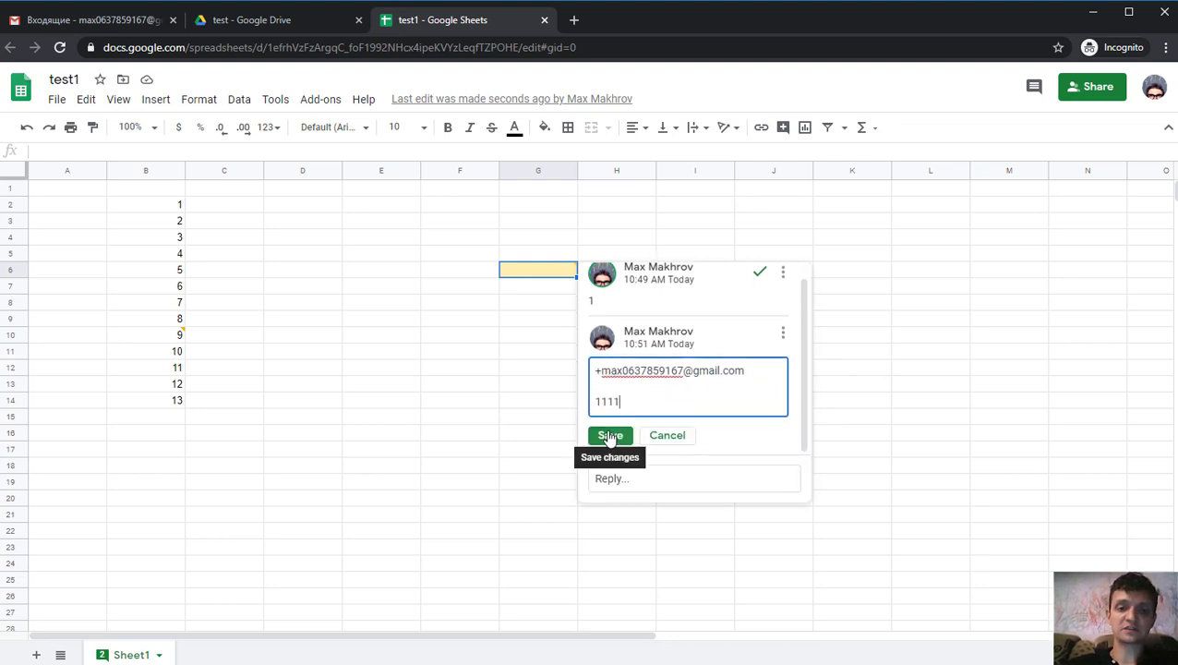
click(609, 437)
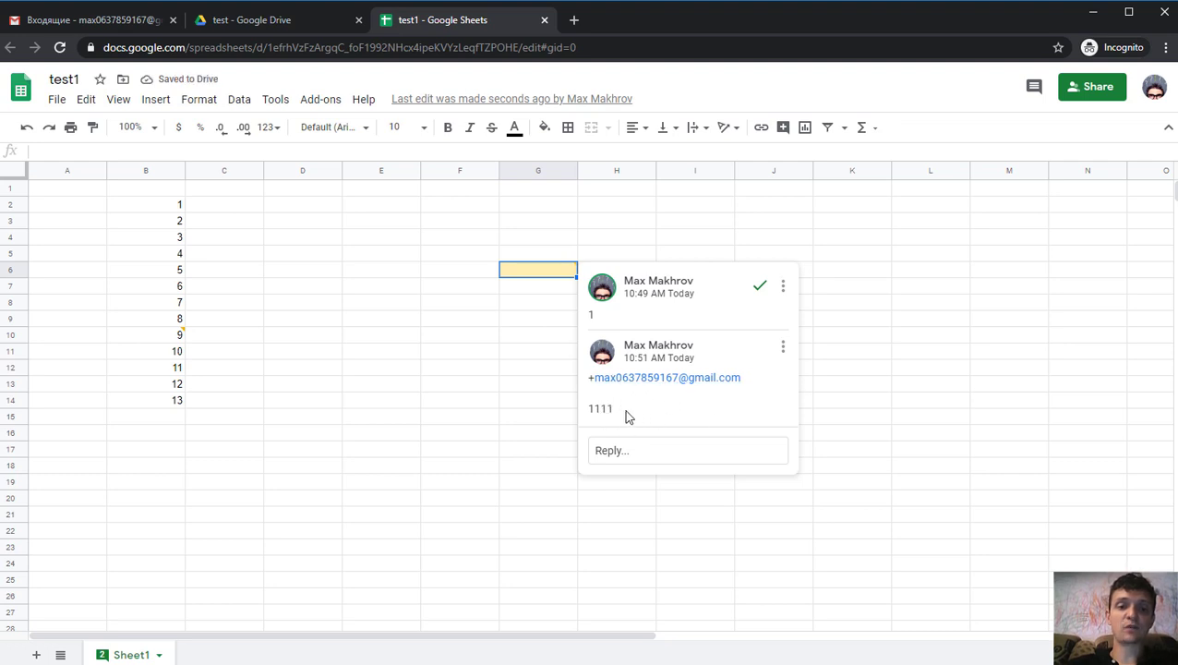
- Copy the link to G6's first comment and paste it into cell E1
drag(626, 416, 584, 388)
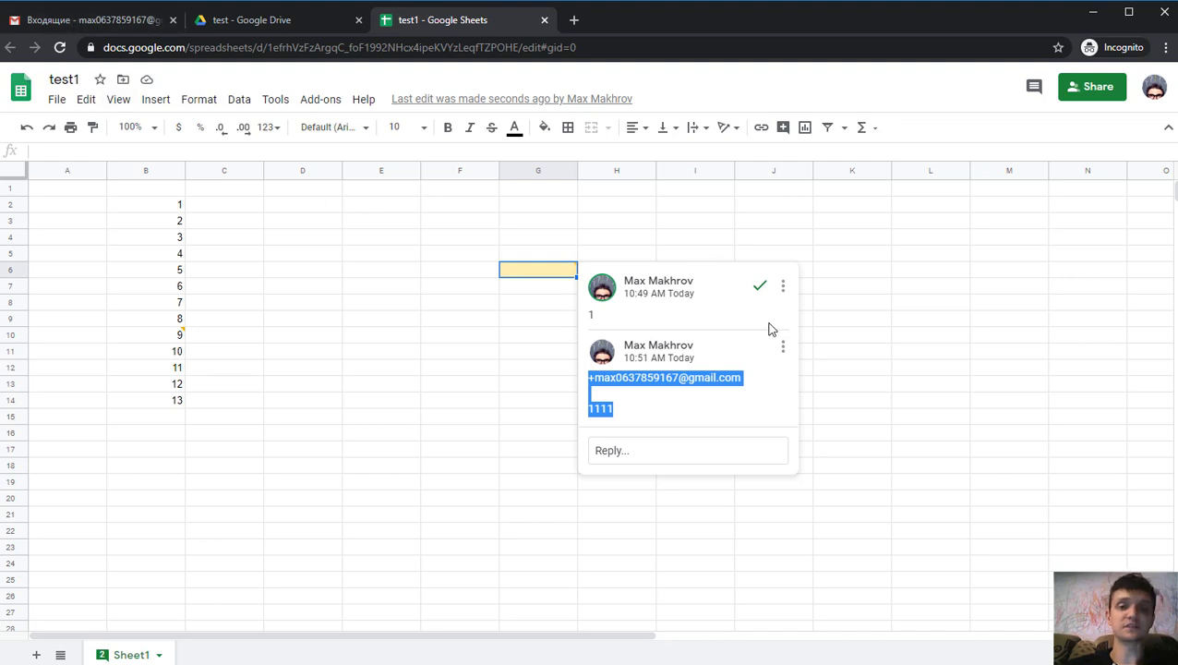
click(783, 289)
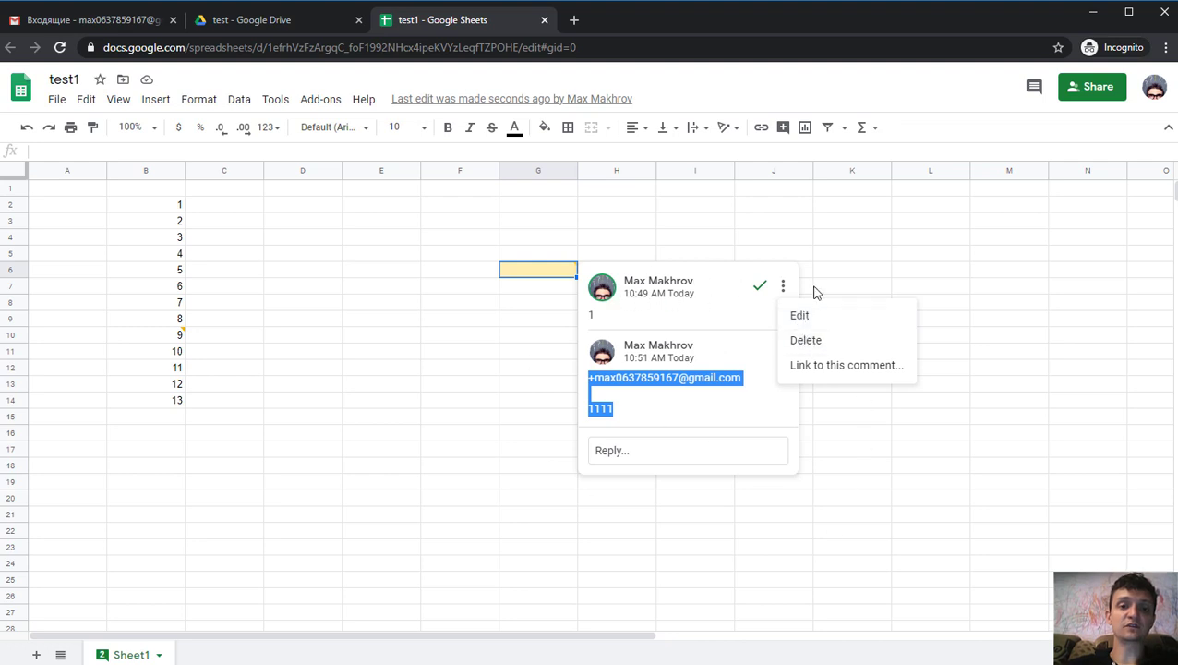
click(841, 368)
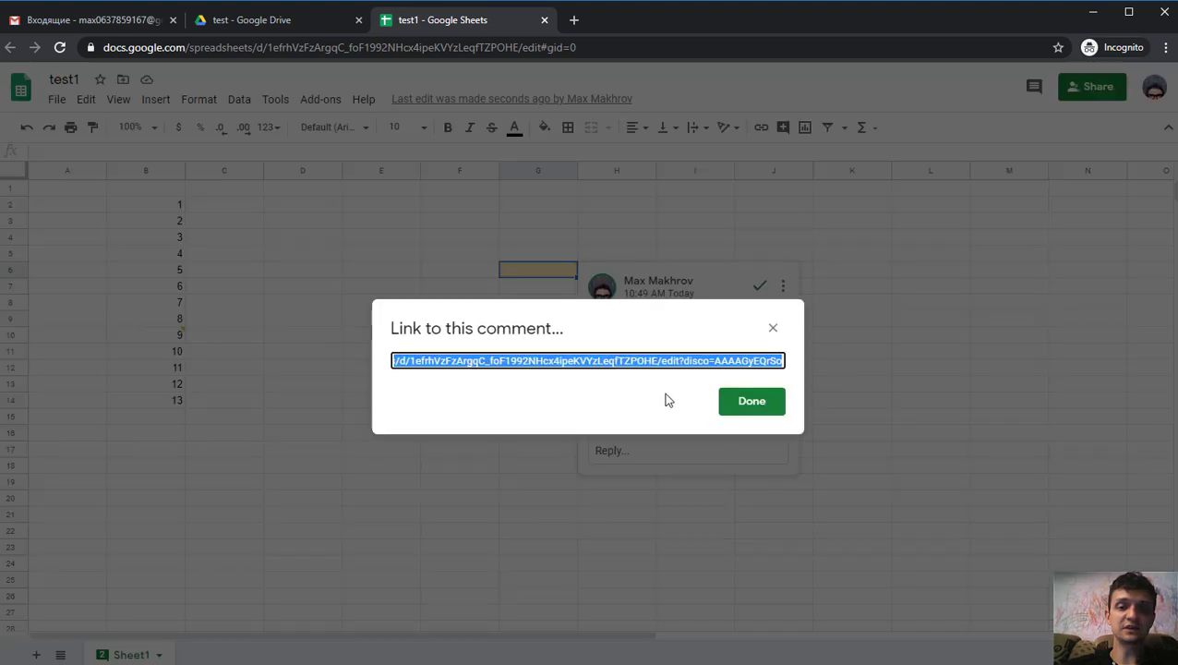
click(751, 404)
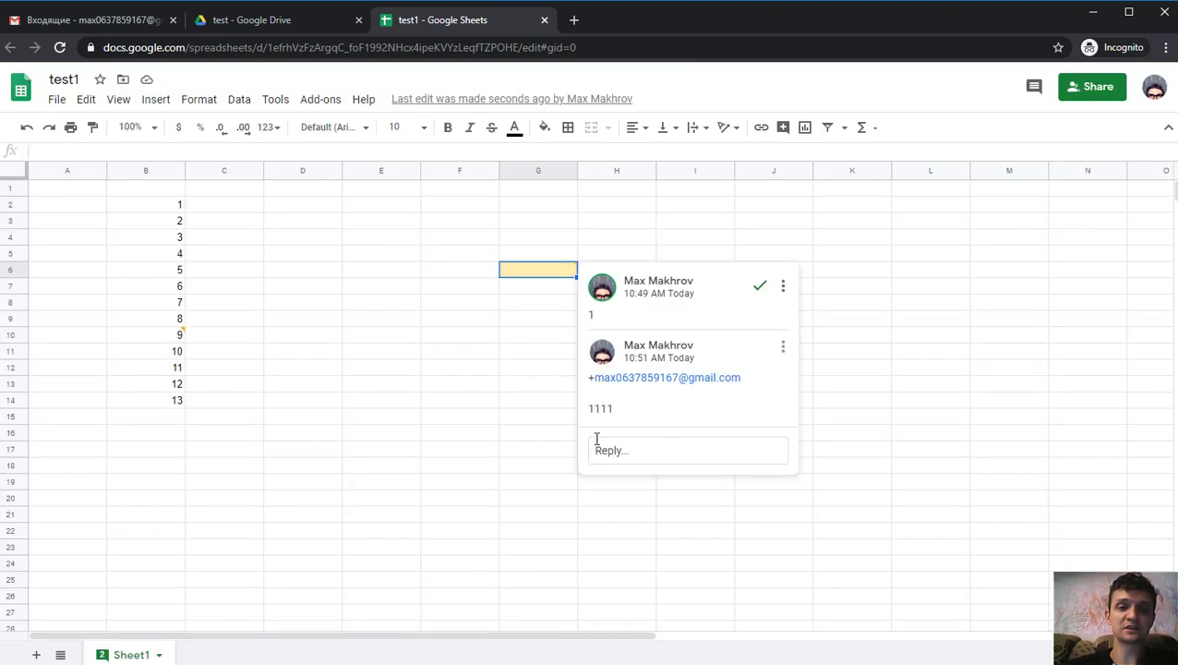
click(344, 194)
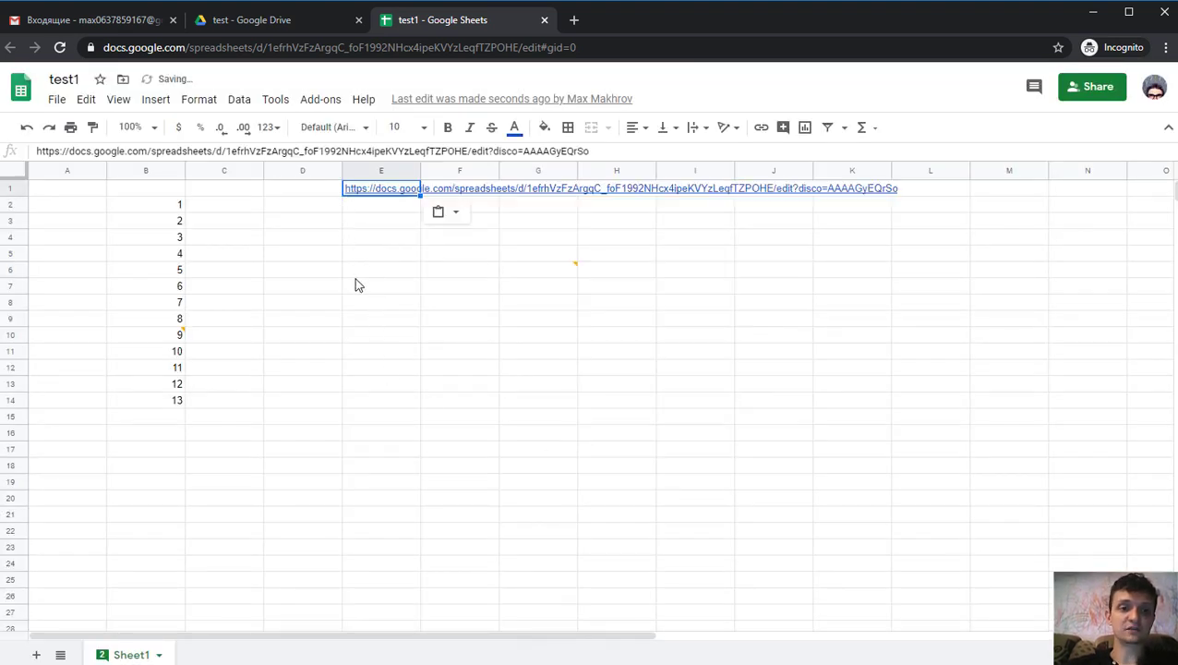
click(354, 276)
click(378, 189)
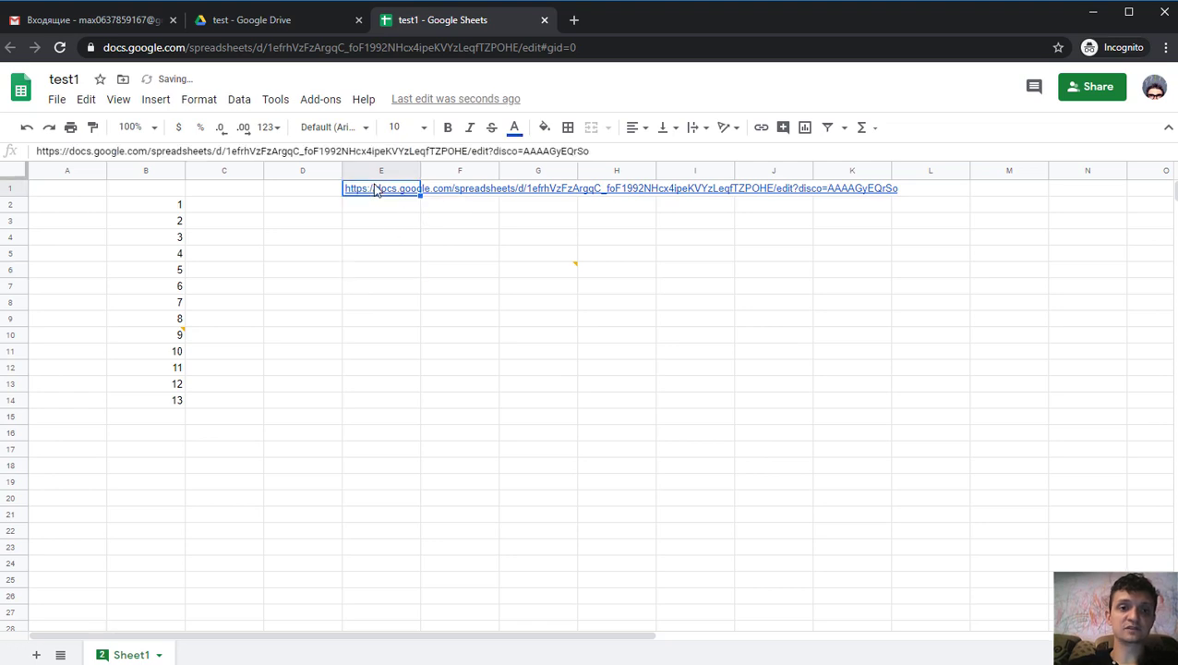
click(409, 221)
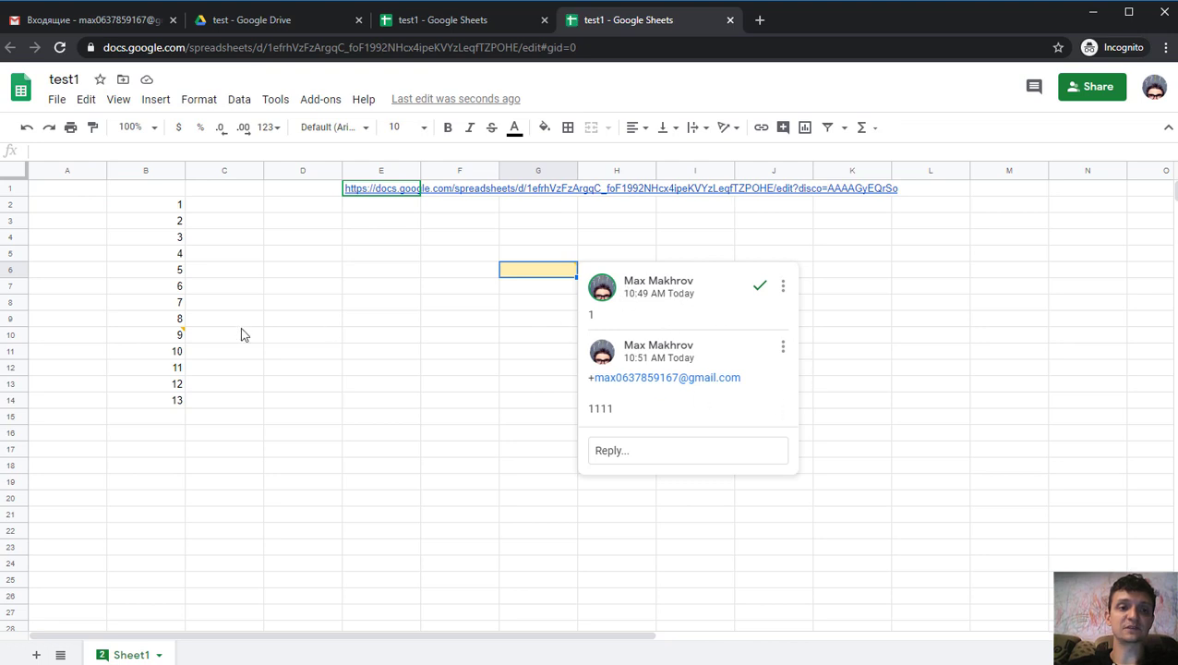
click(154, 340)
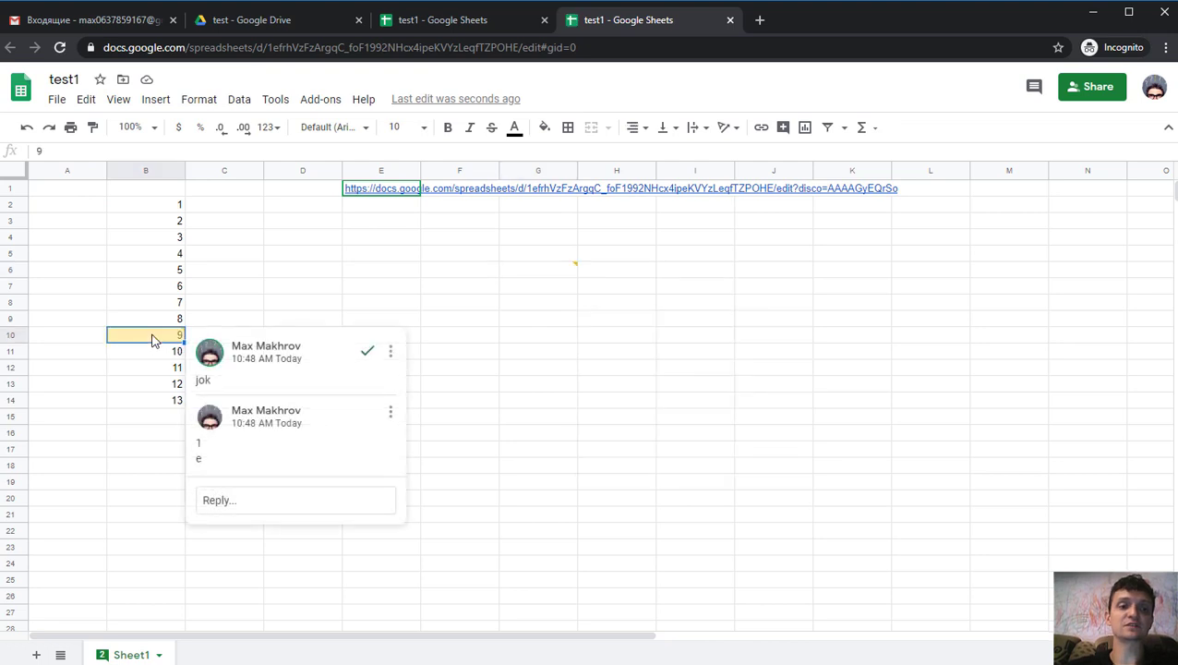
click(510, 417)
click(539, 271)
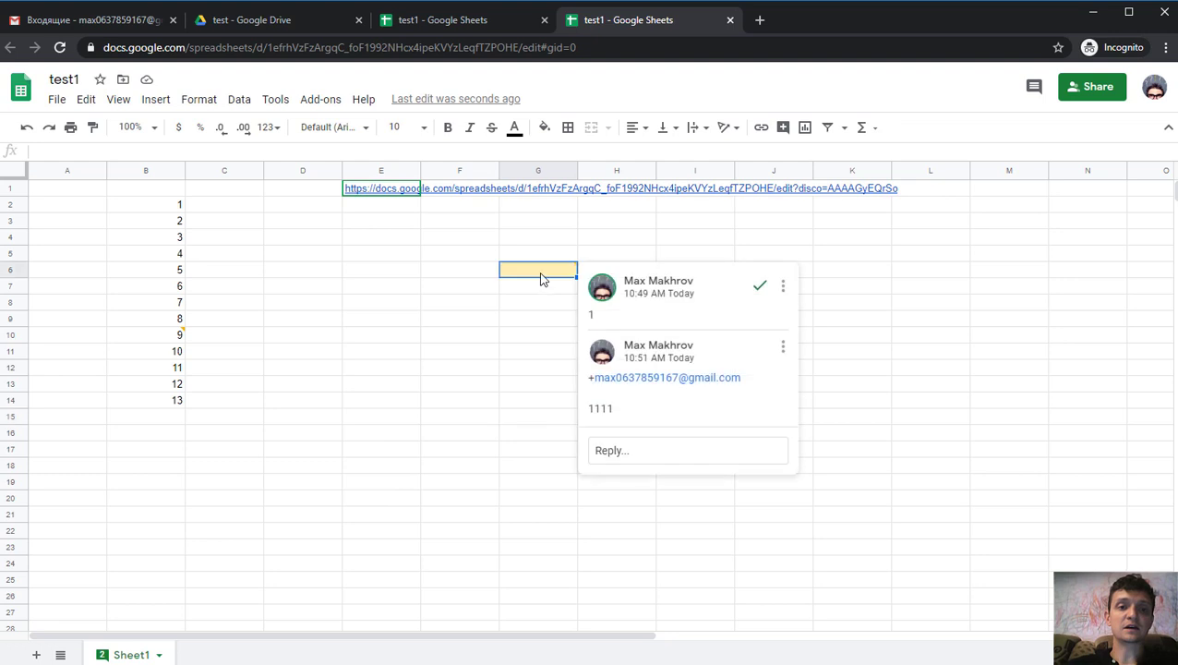
click(729, 20)
click(369, 276)
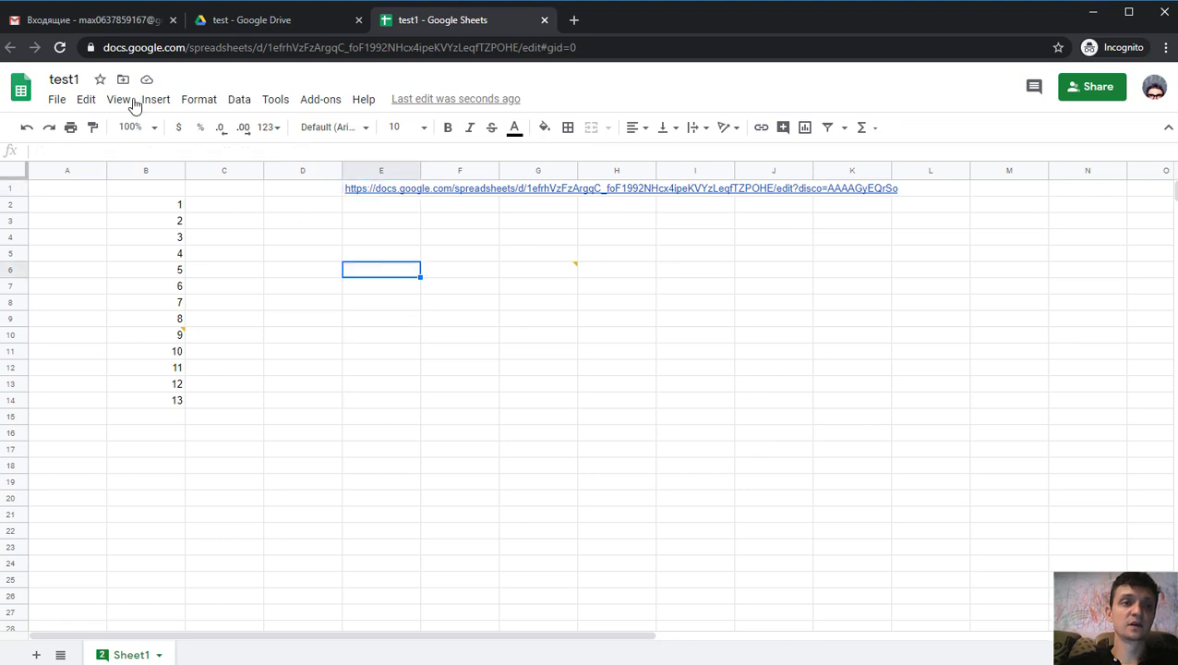
click(93, 20)
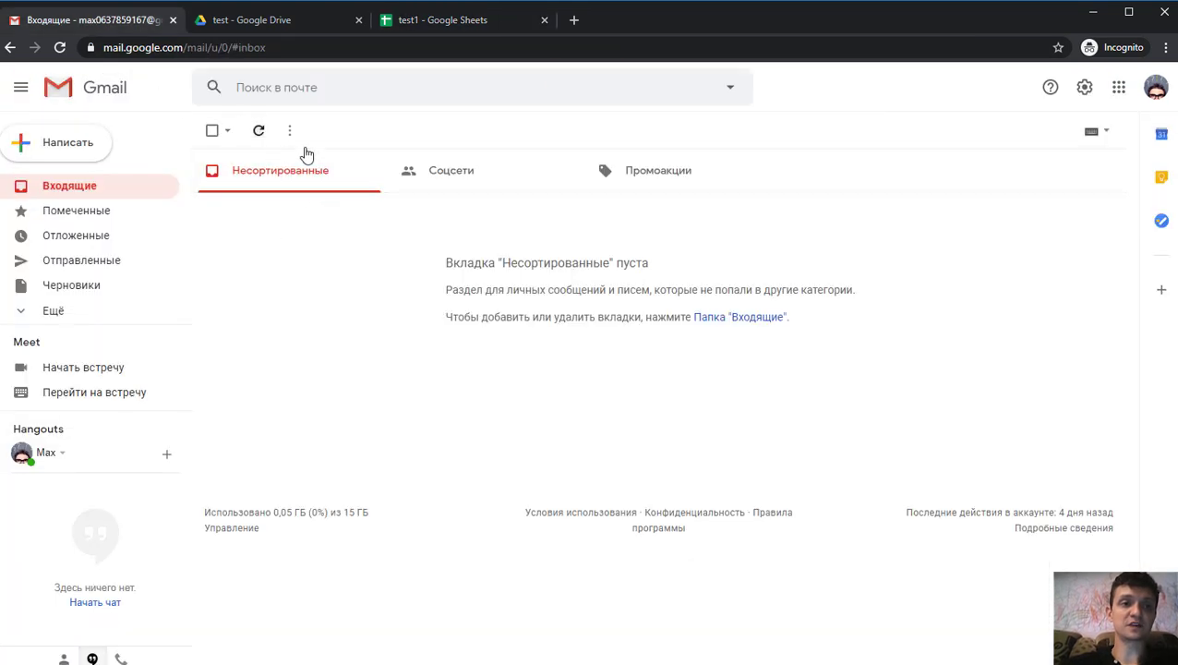
click(1154, 92)
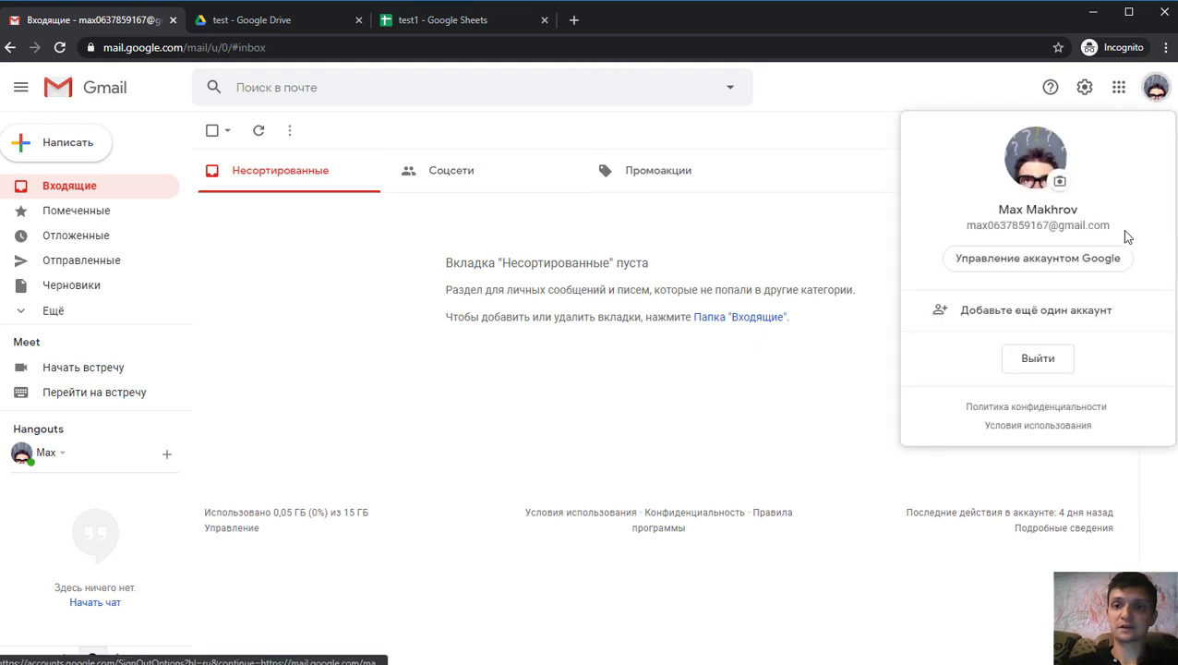
drag(1113, 226, 966, 226)
key(ctrl+c)
key(Escape)
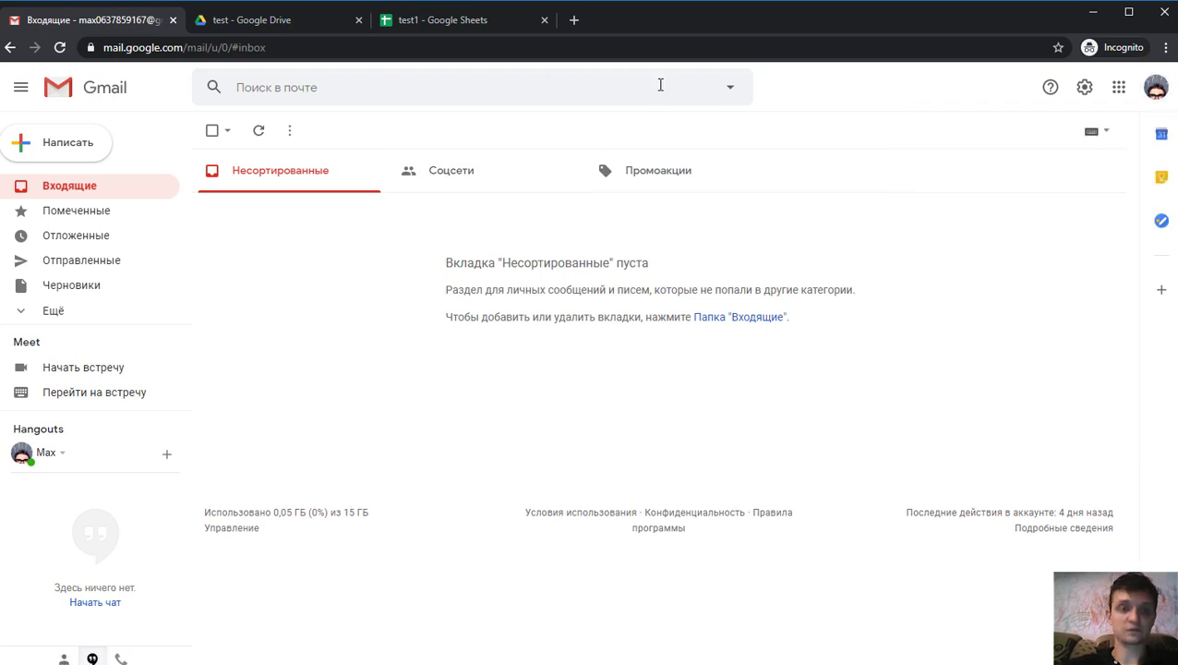
- Return to test1 and open the options menu of G6's second comment
click(480, 19)
mouse_move(560, 272)
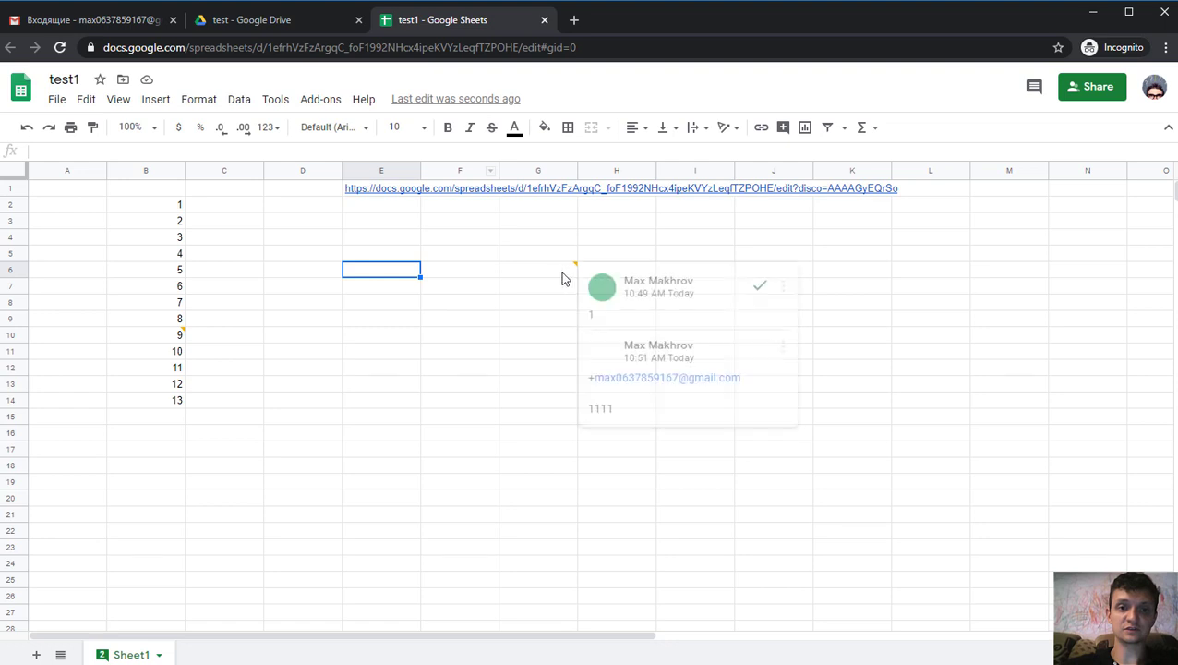
click(782, 347)
- Append a new line with @ and the pasted account e-mail to G6's second comment, and save it
click(795, 374)
key(Return)
key(Return)
text(@)
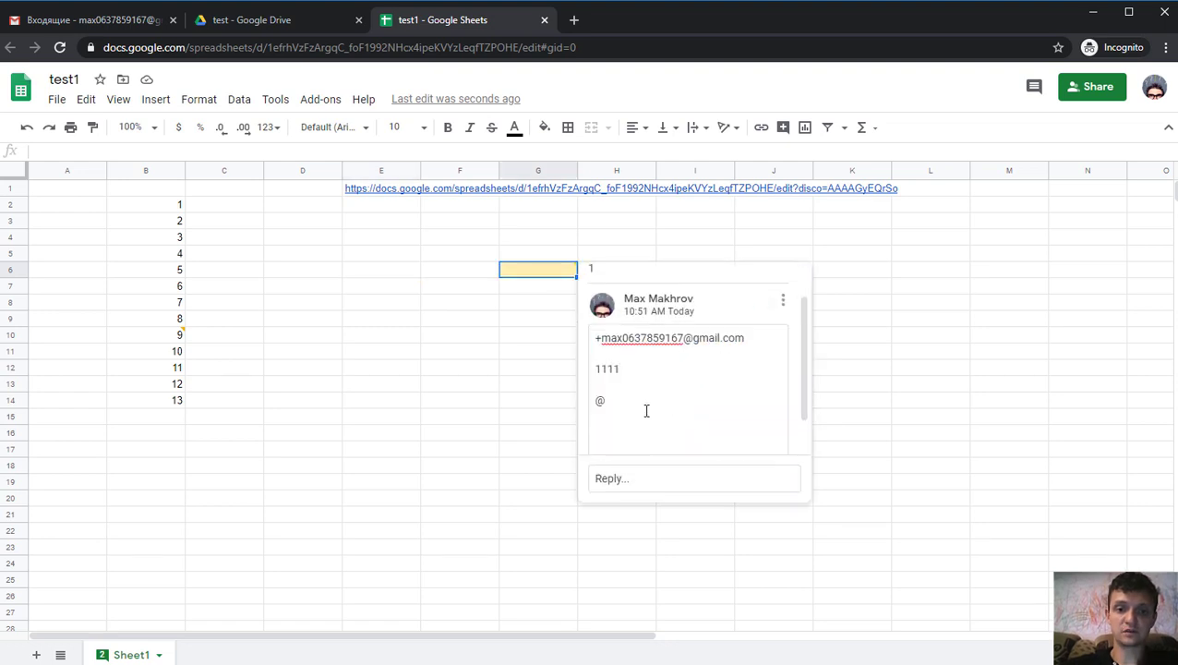
click(635, 407)
key(ctrl+v)
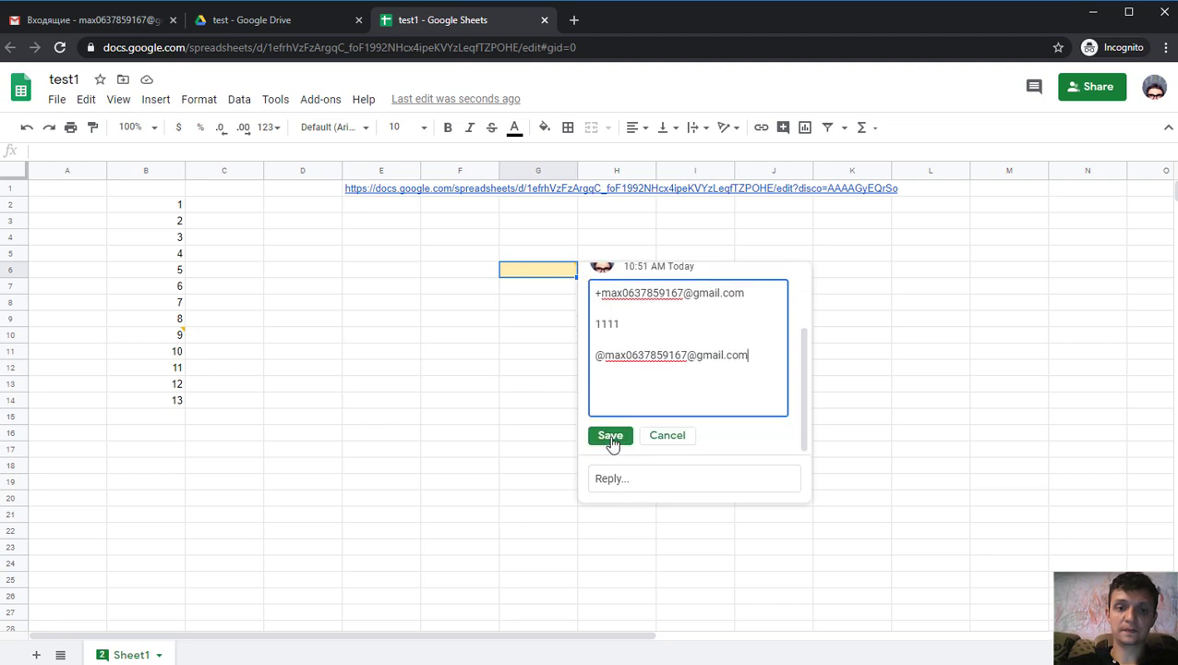
click(607, 433)
- Reopen the G6 thread, start editing the second comment, then cancel without changes
click(443, 356)
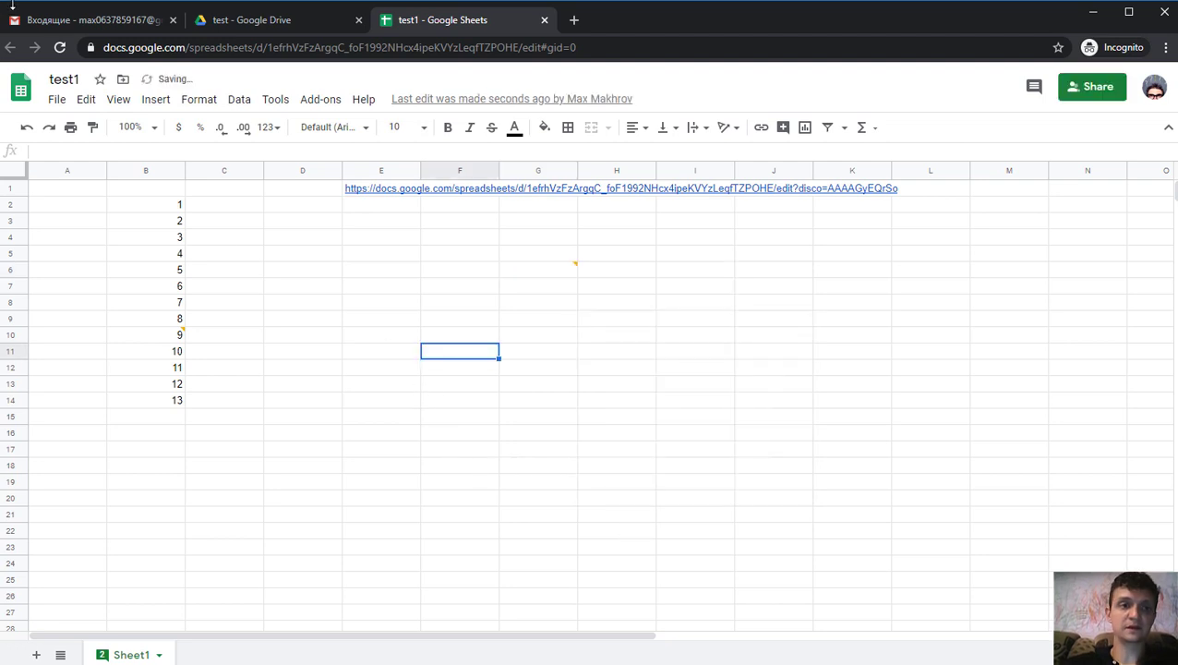
click(560, 268)
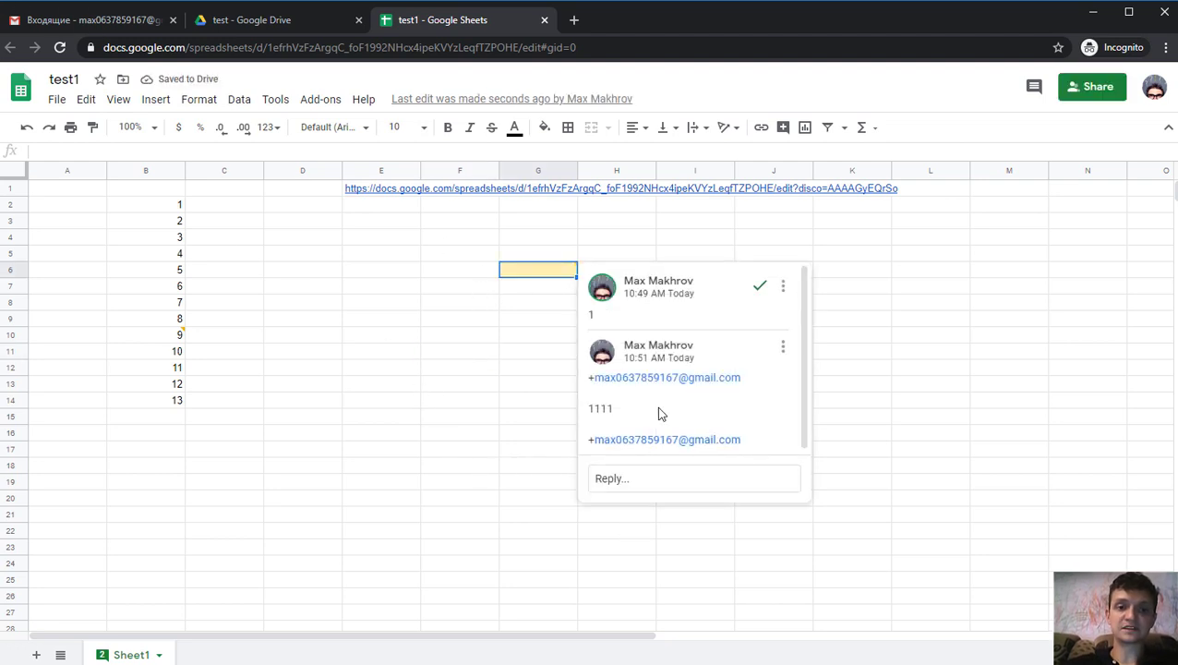
drag(589, 449, 595, 448)
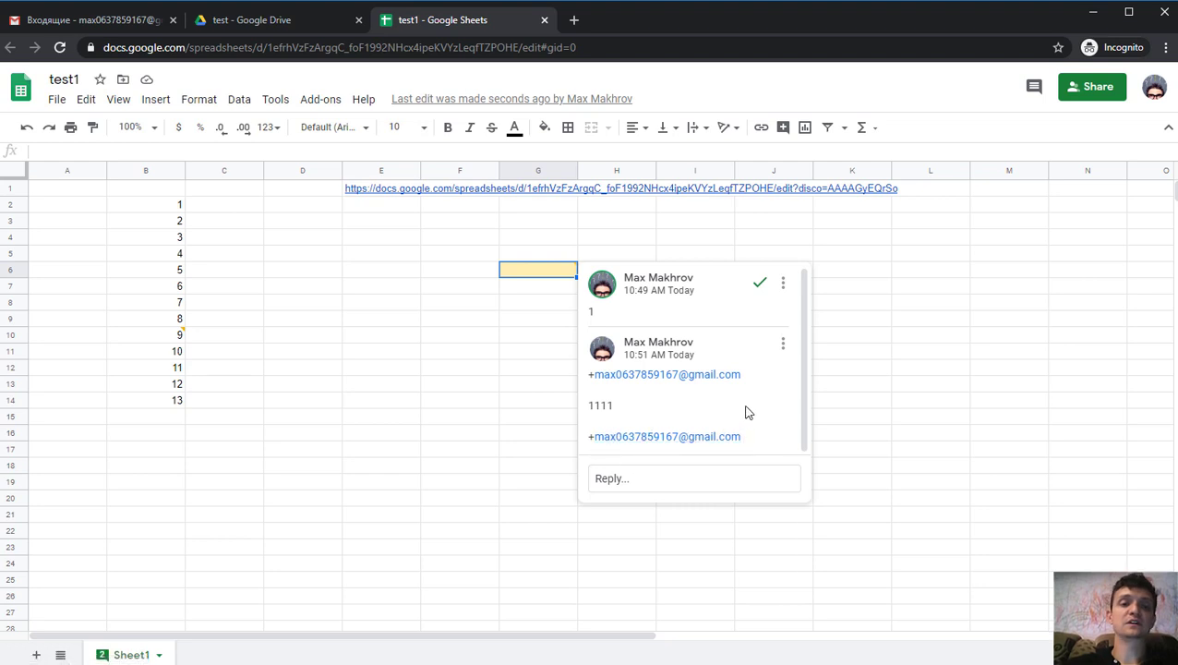
click(783, 348)
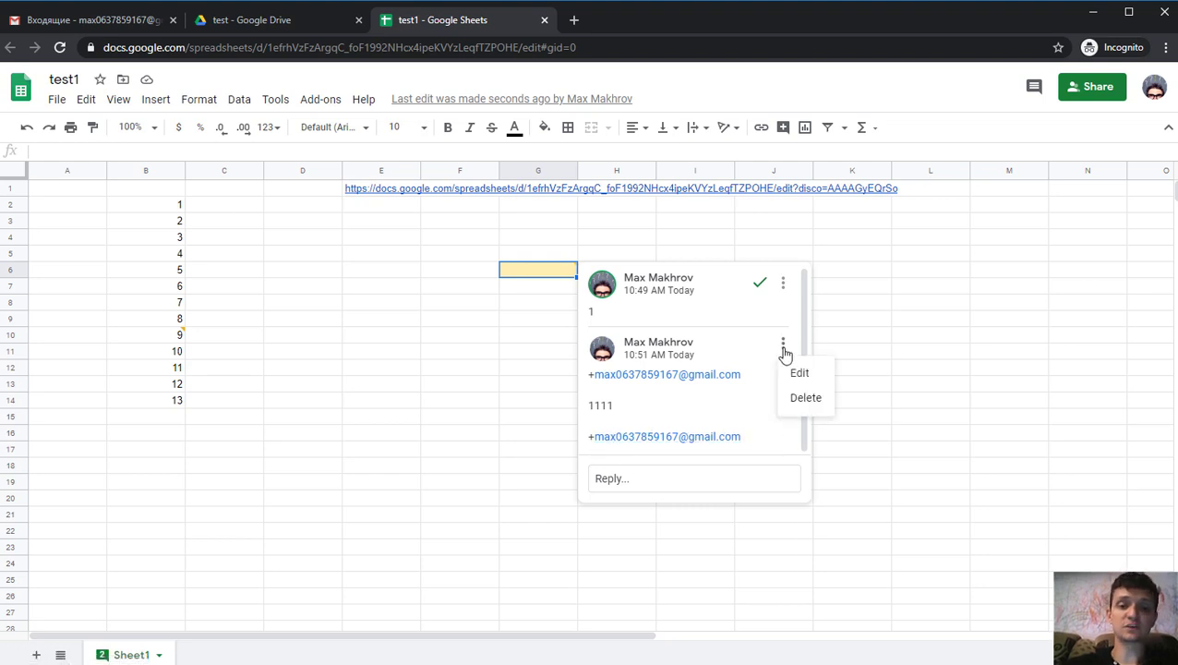
click(799, 373)
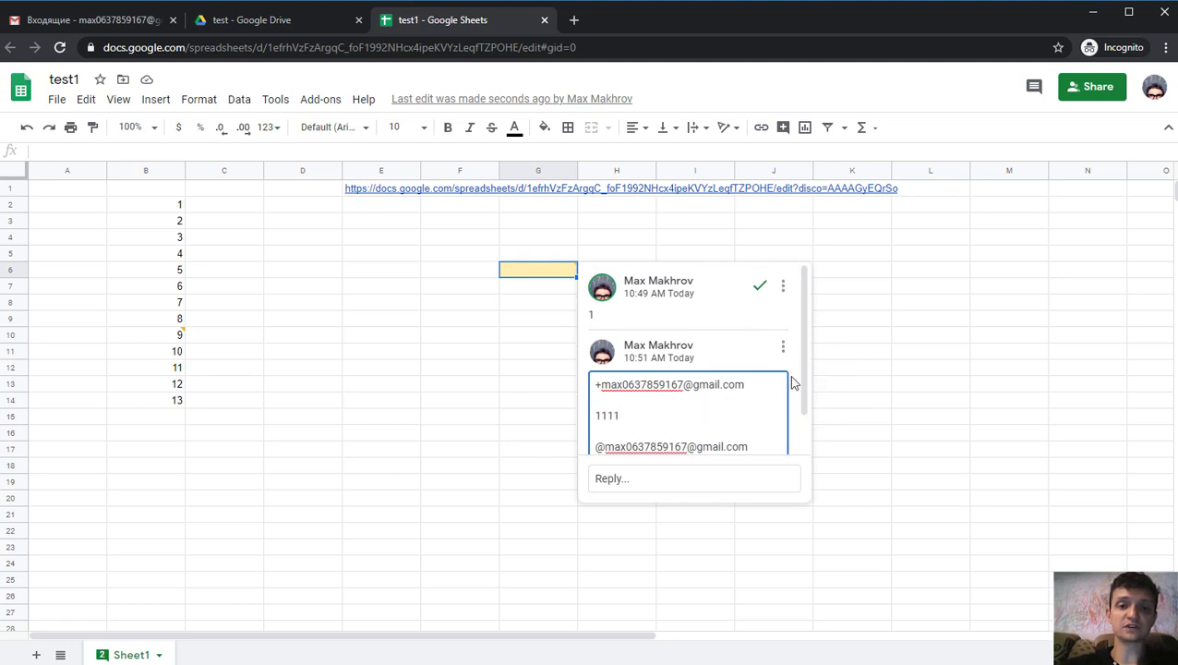
scroll(799, 399, down, 1)
click(677, 445)
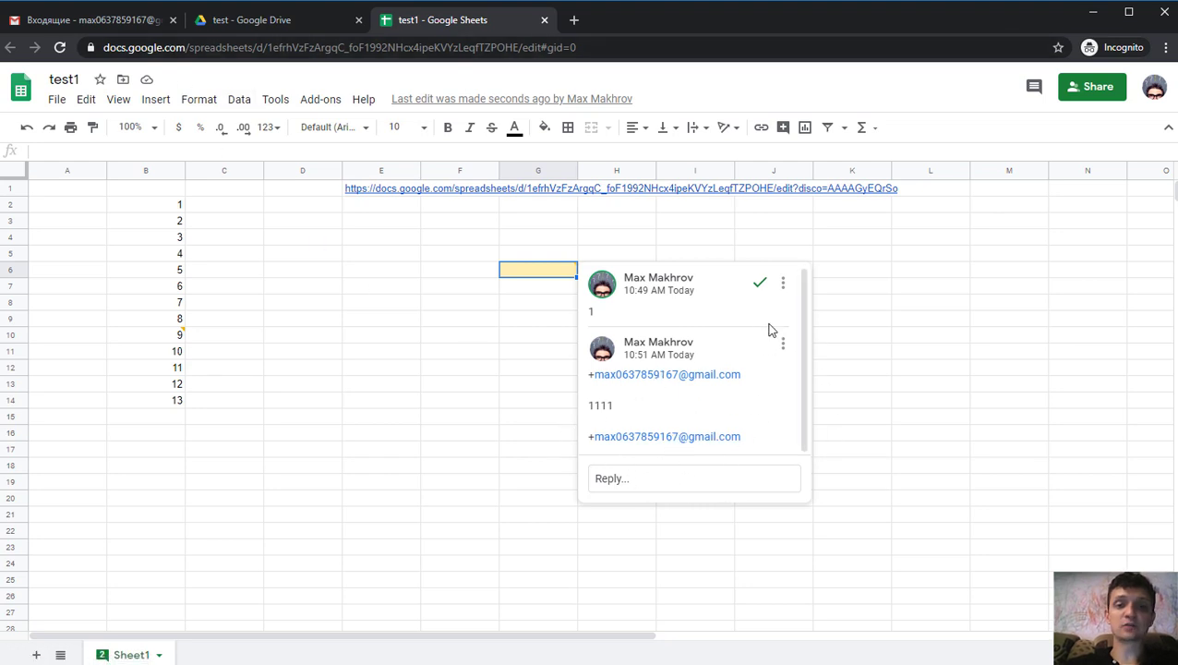
- Start a reply on the G6 thread, then go to Gmail and close the account popup
click(654, 477)
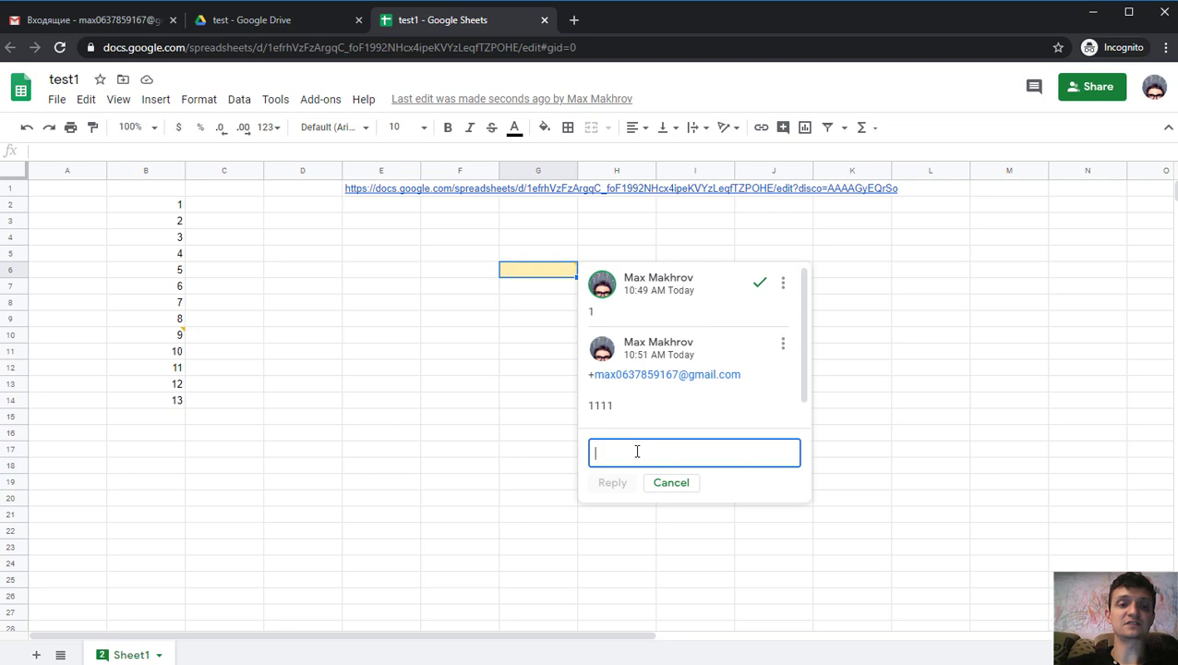
click(106, 20)
click(332, 340)
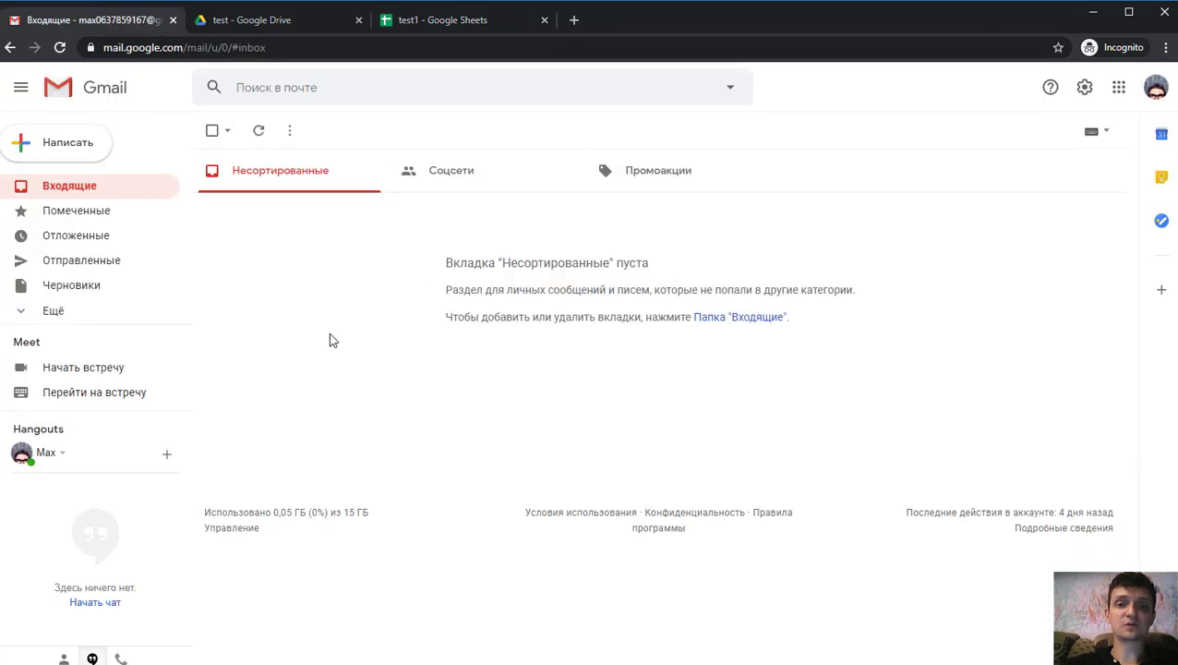
- Refresh the Gmail inbox until the test1 mention notification arrives, then return to test1
click(256, 131)
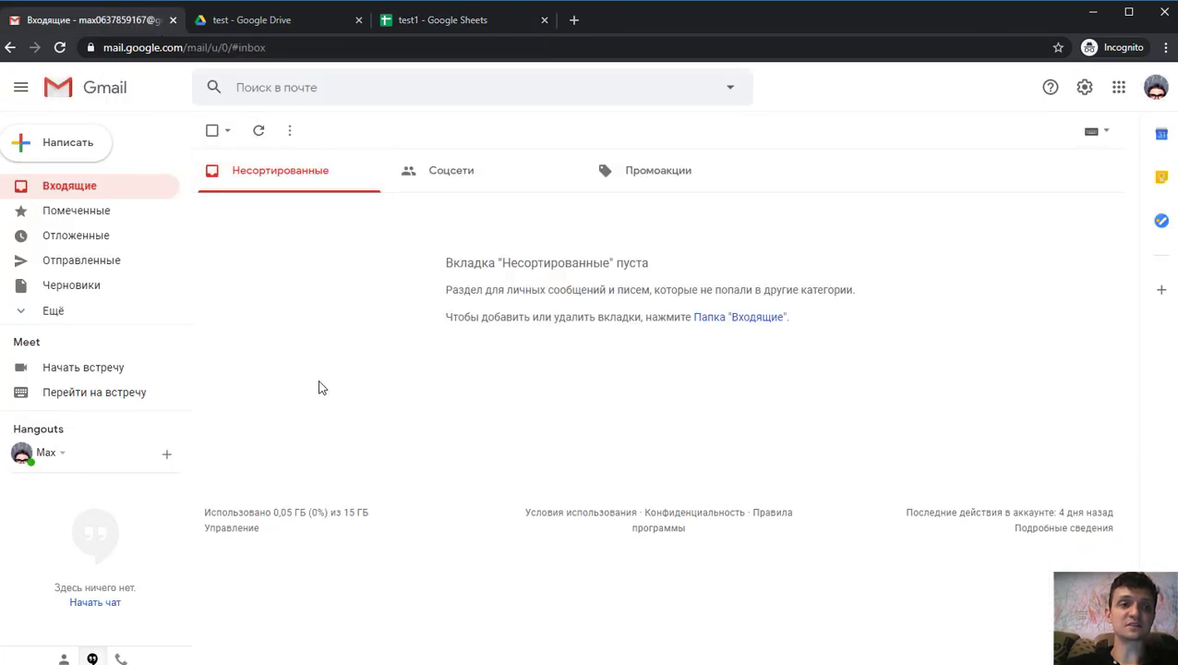
click(259, 132)
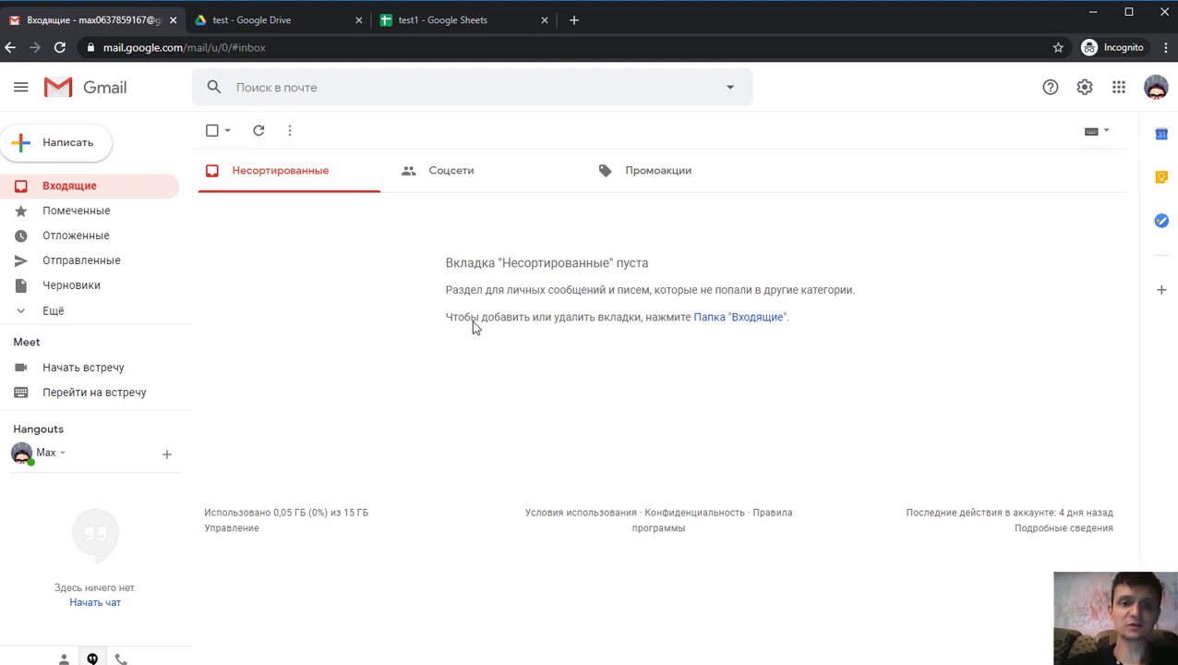
click(54, 195)
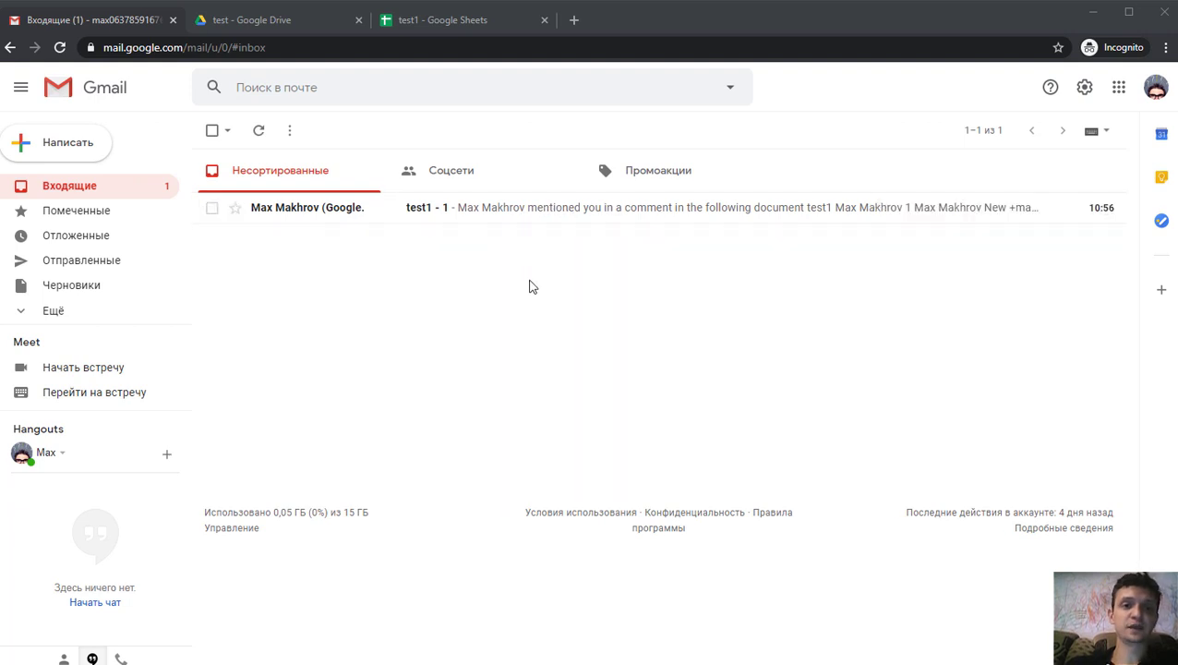
click(449, 21)
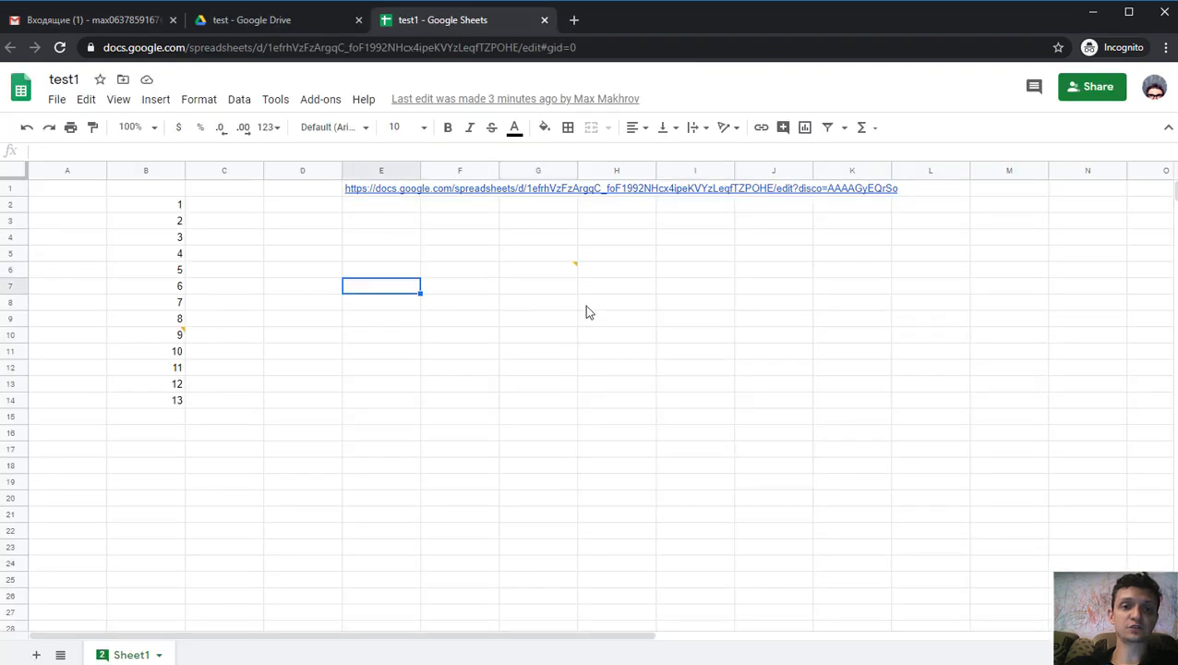
- Open the G6 comment's options menu, close it by selecting F4, then switch to Gmail
click(539, 272)
click(783, 286)
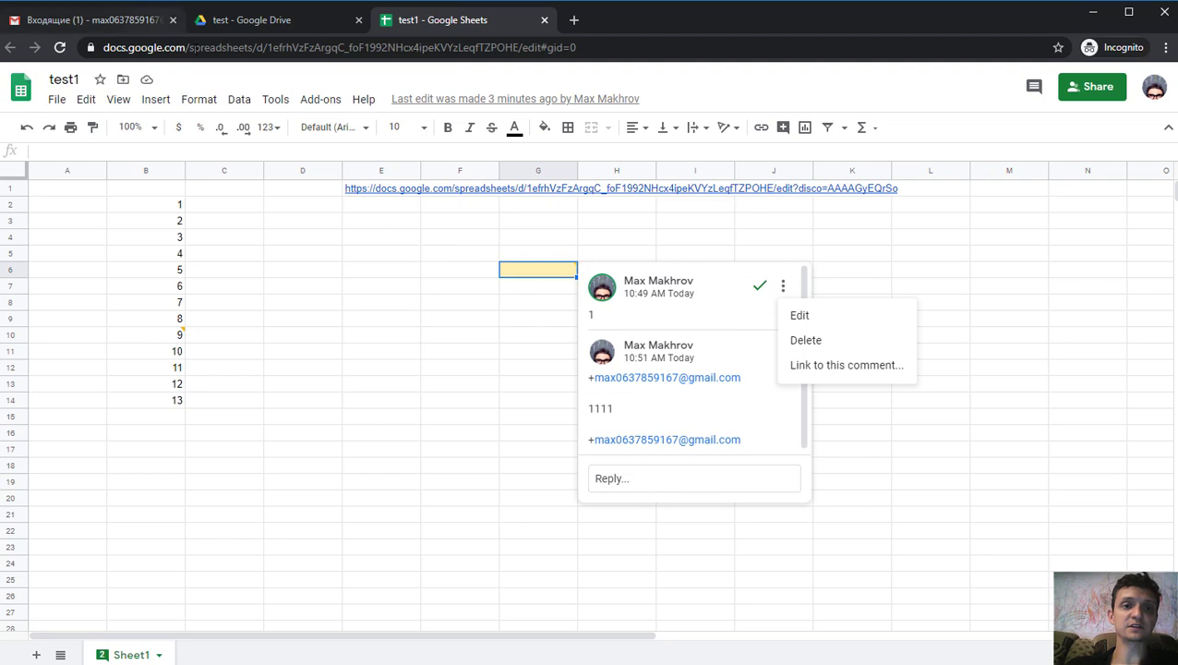
click(492, 242)
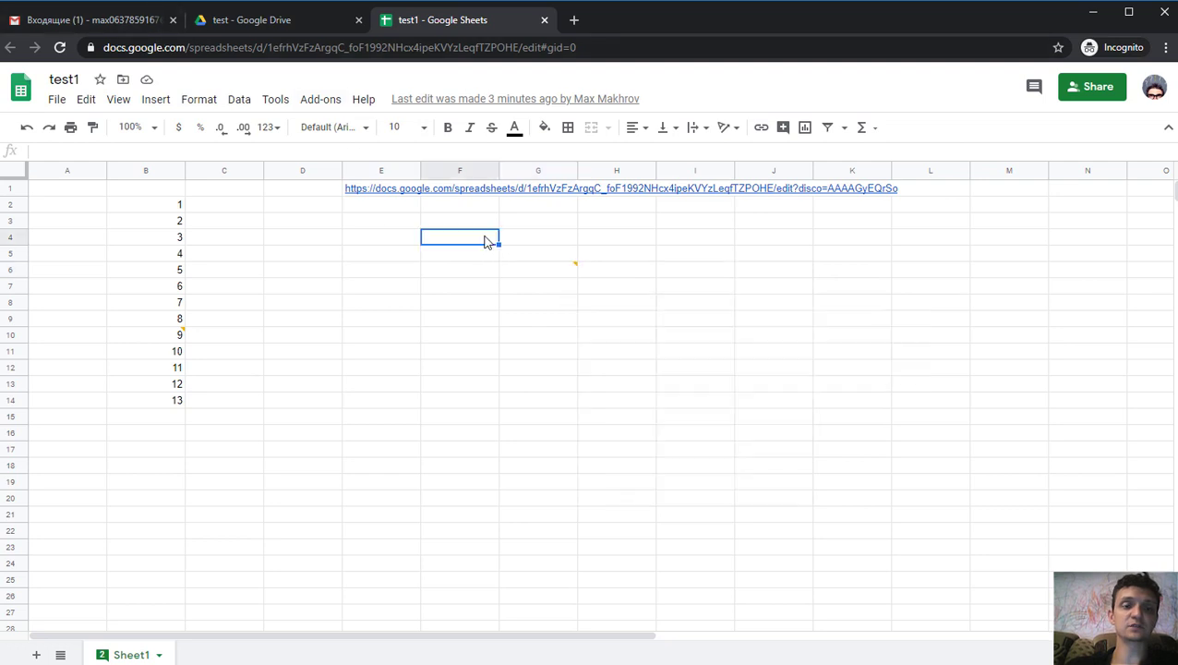
click(121, 21)
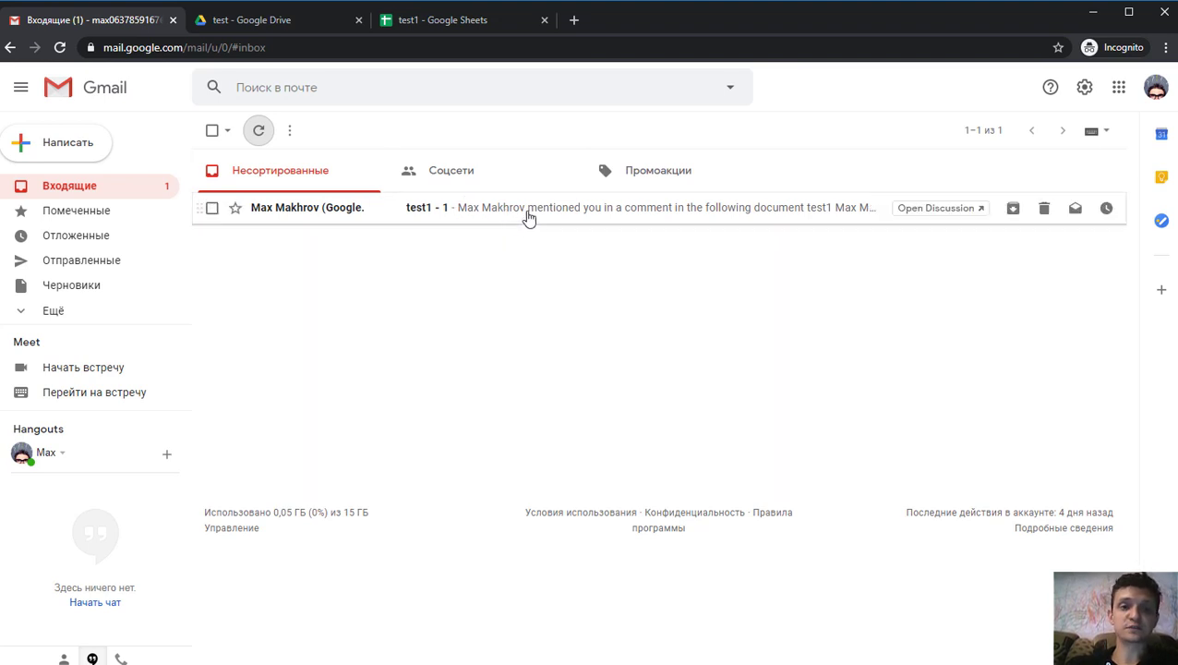
- Open the test1 mention email and follow its link to test1's G6 comment in a new tab
click(527, 216)
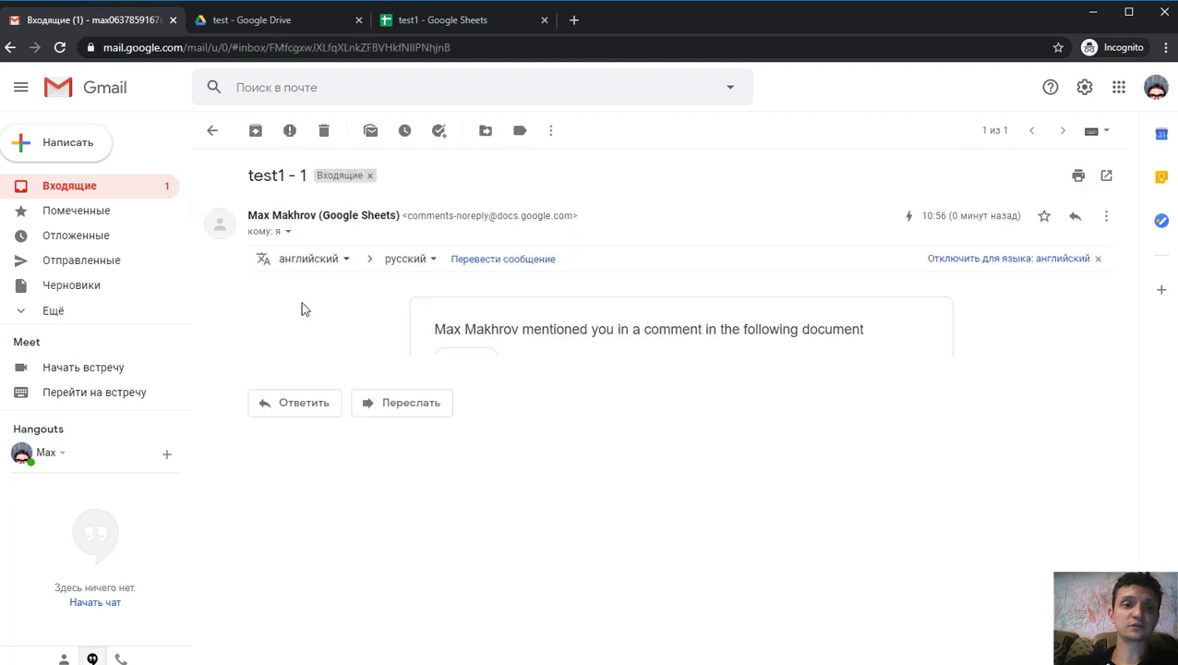
click(997, 389)
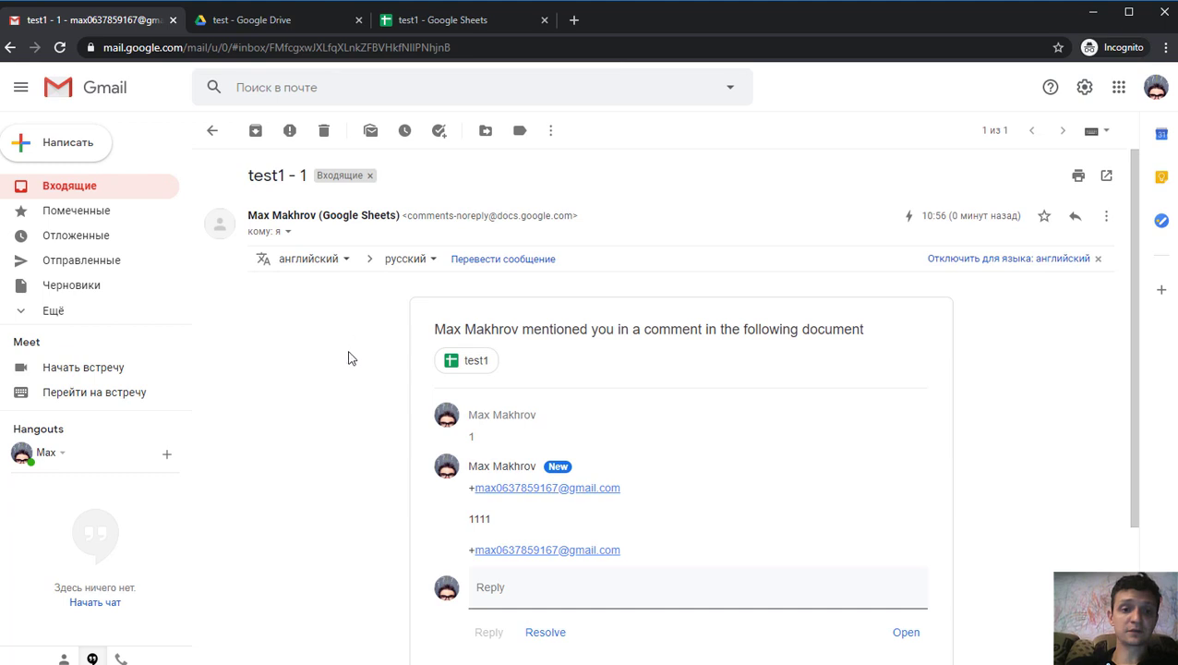
click(517, 599)
scroll(314, 508, down, 2)
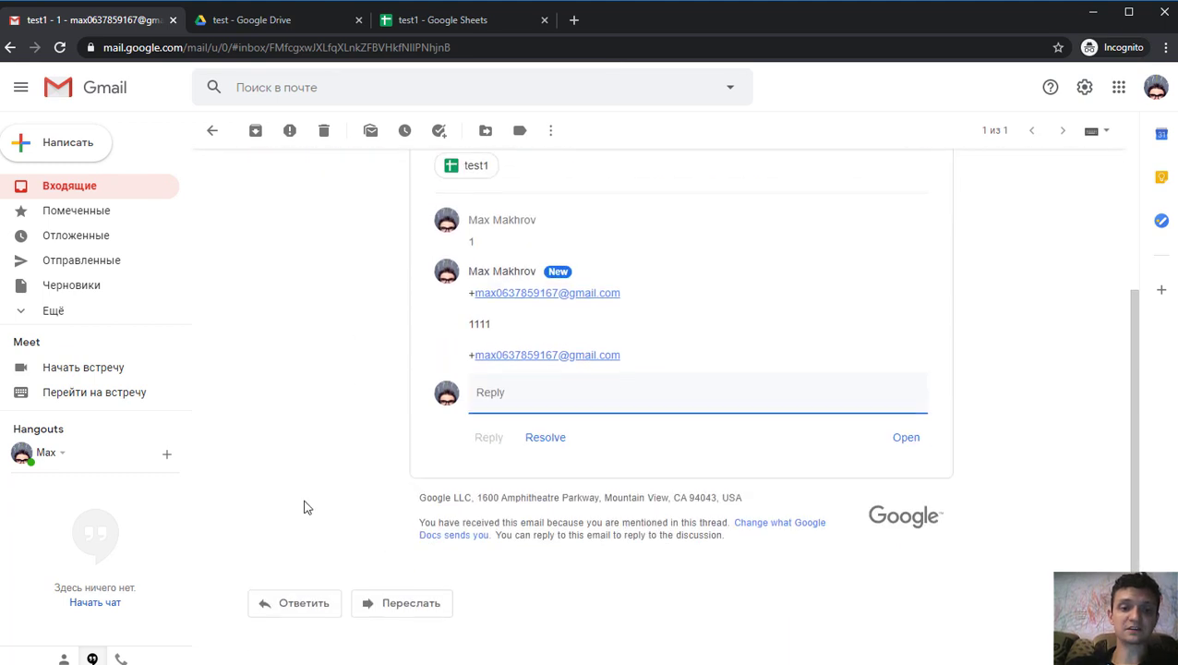
scroll(310, 481, up, 2)
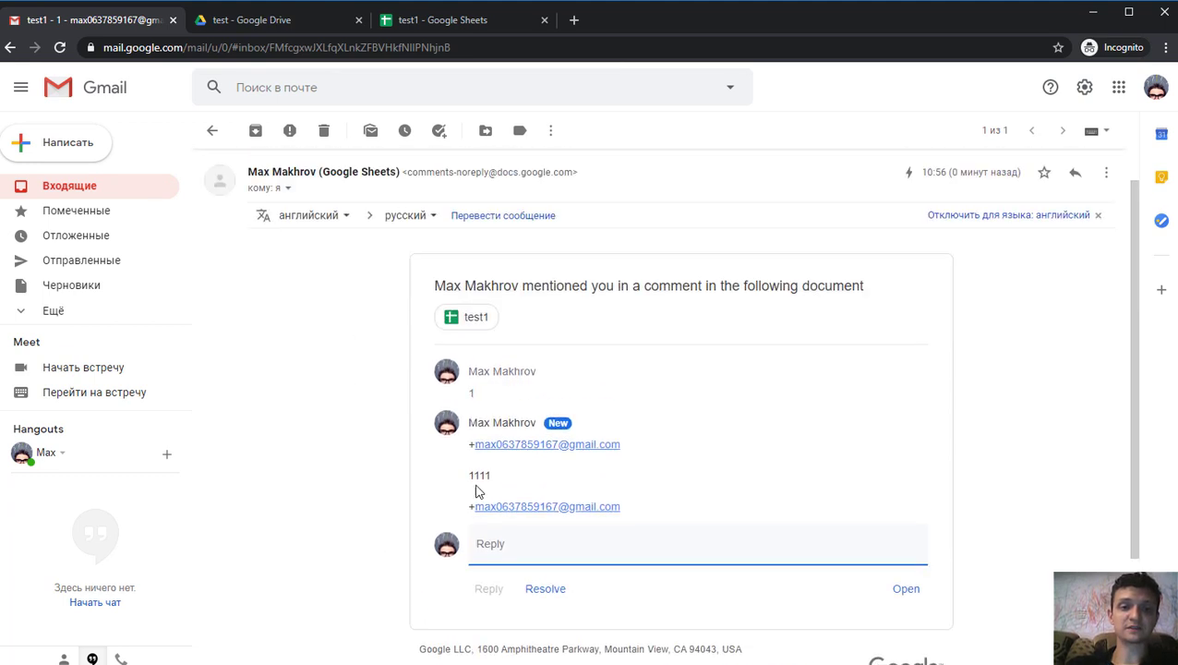
click(472, 320)
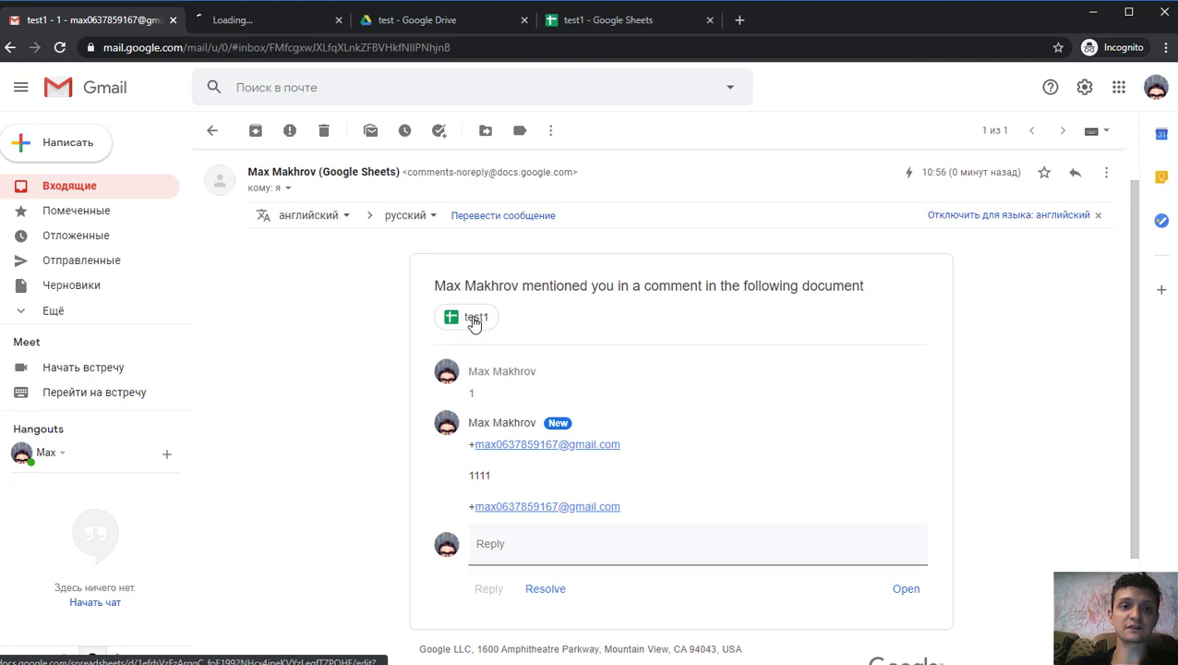
click(266, 21)
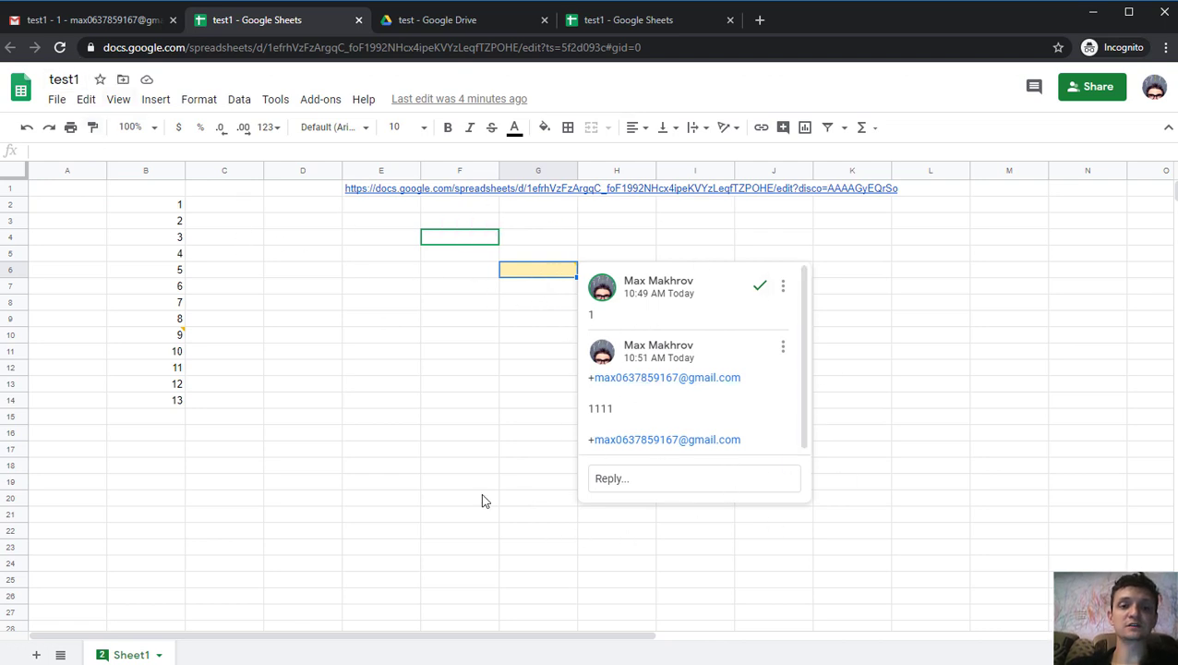
- From the Gmail mention email, reply 'ok' to the G6 comment thread and resolve it
click(624, 479)
click(88, 20)
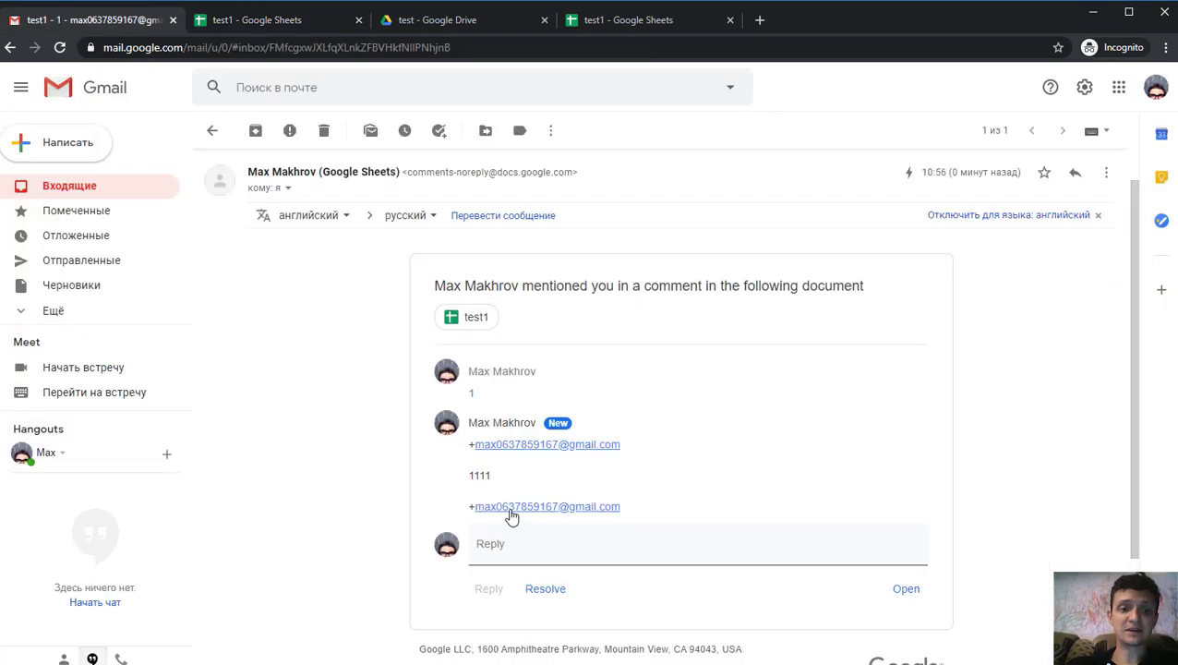
click(518, 558)
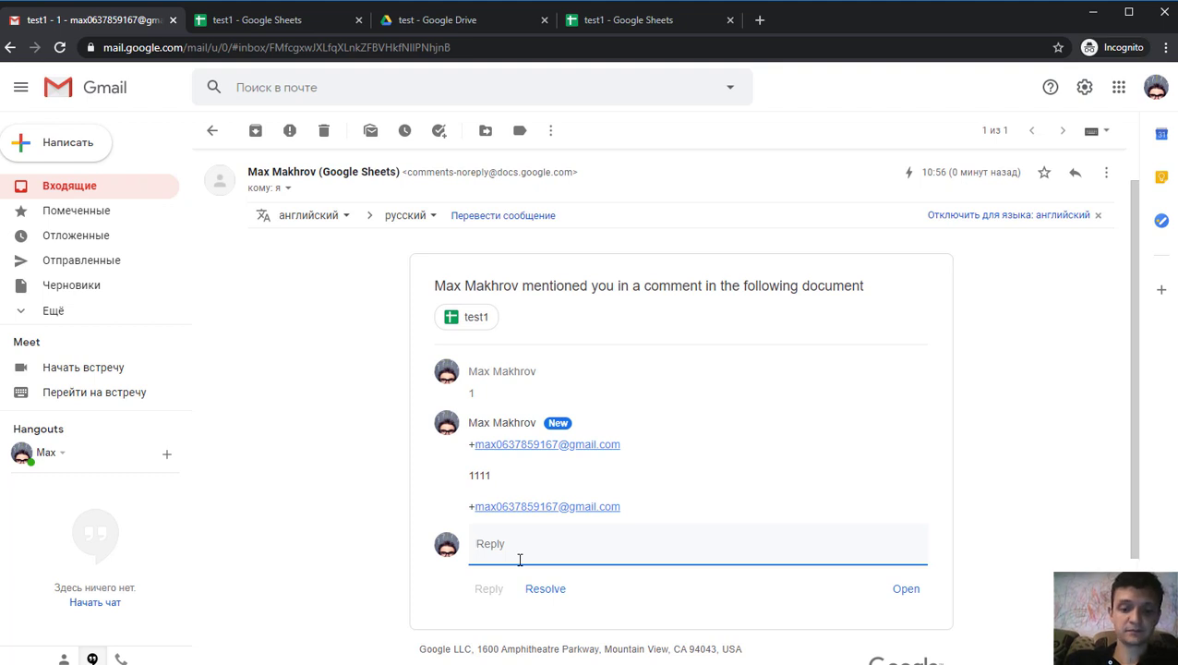
text(ok)
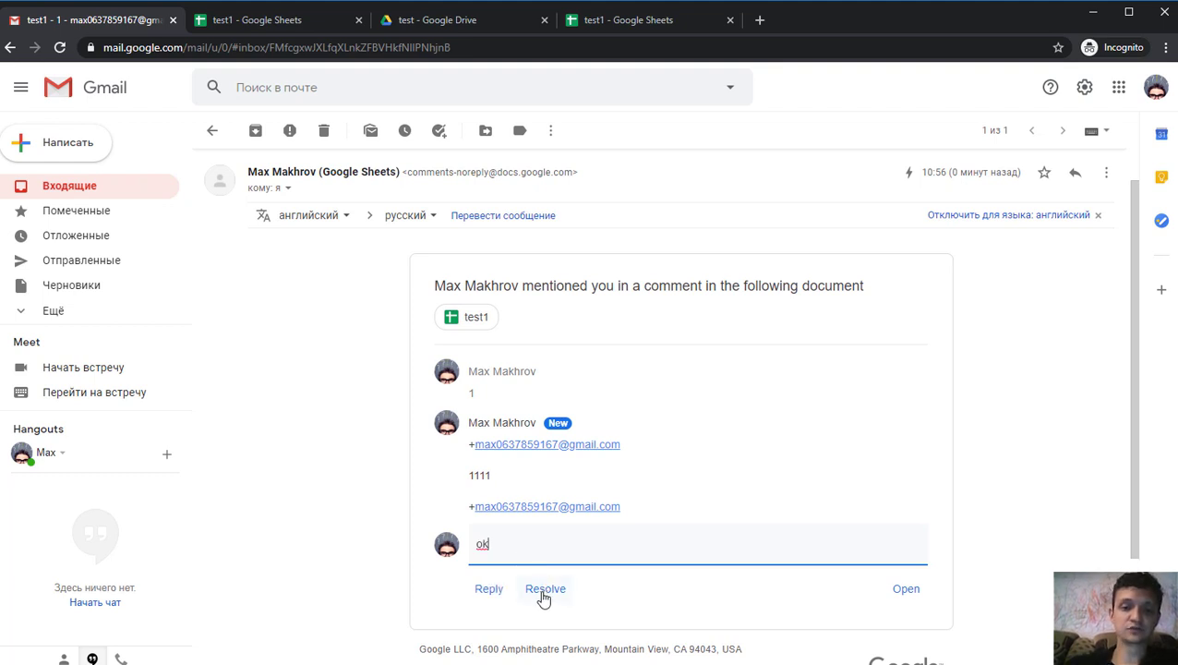
click(487, 592)
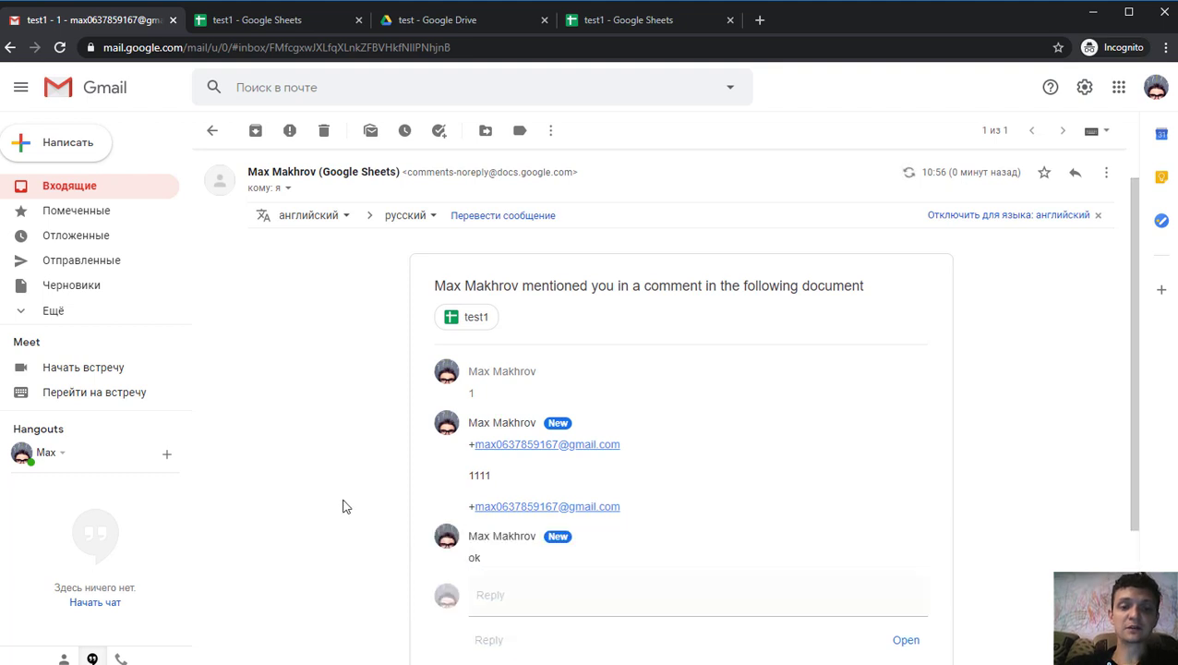
scroll(585, 618, down, 3)
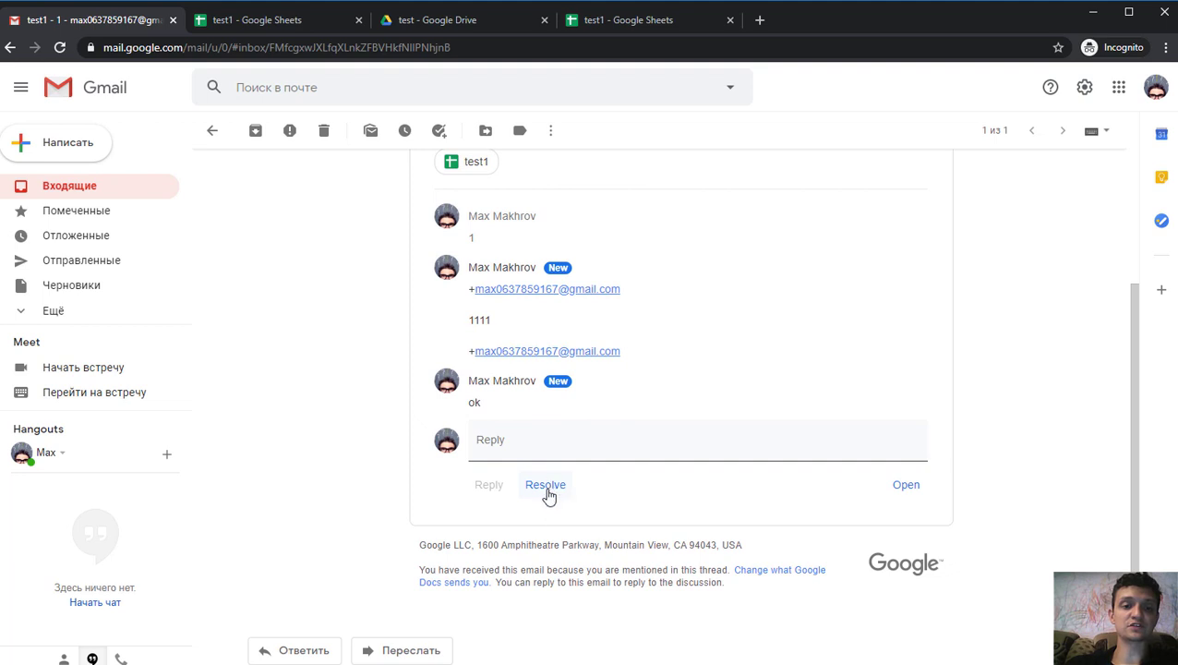
click(546, 486)
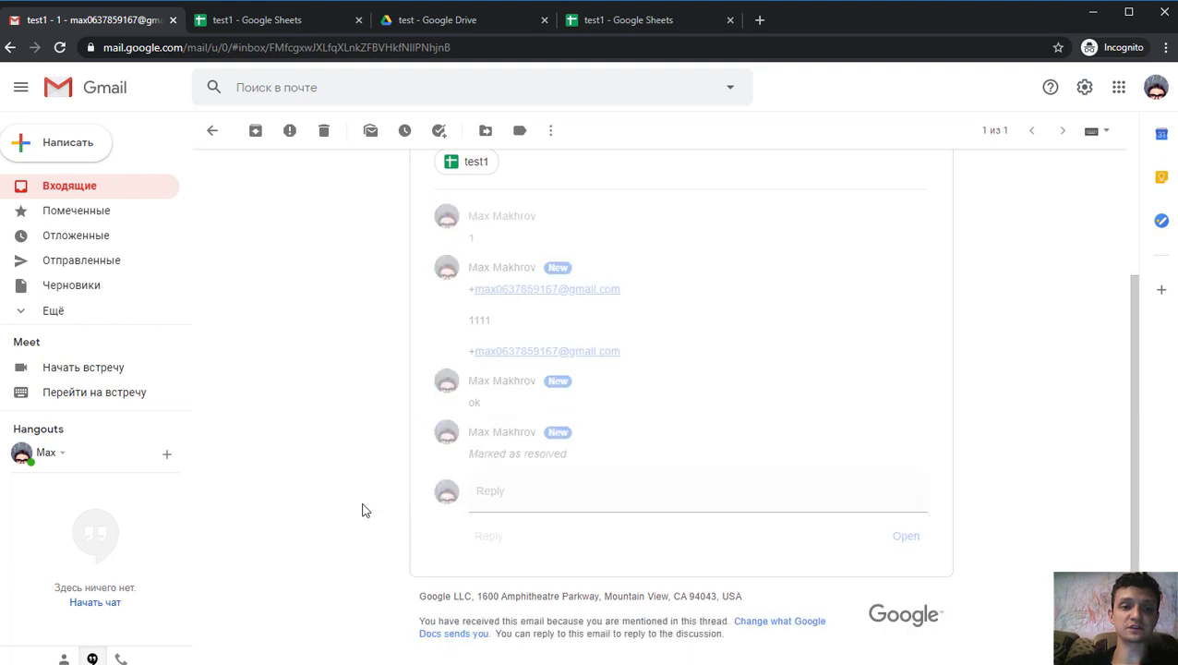
- In test1's comment history, reply 'yo' to re-open the resolved G6 discussion
click(241, 23)
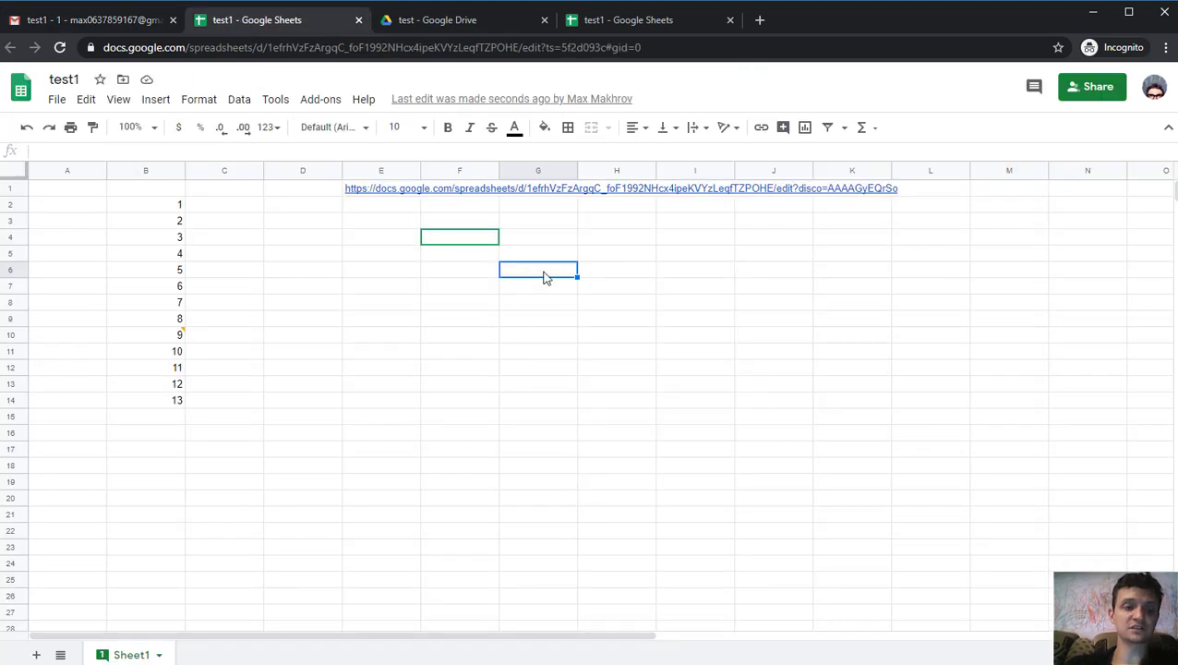
click(1035, 93)
scroll(1002, 277, down, 2)
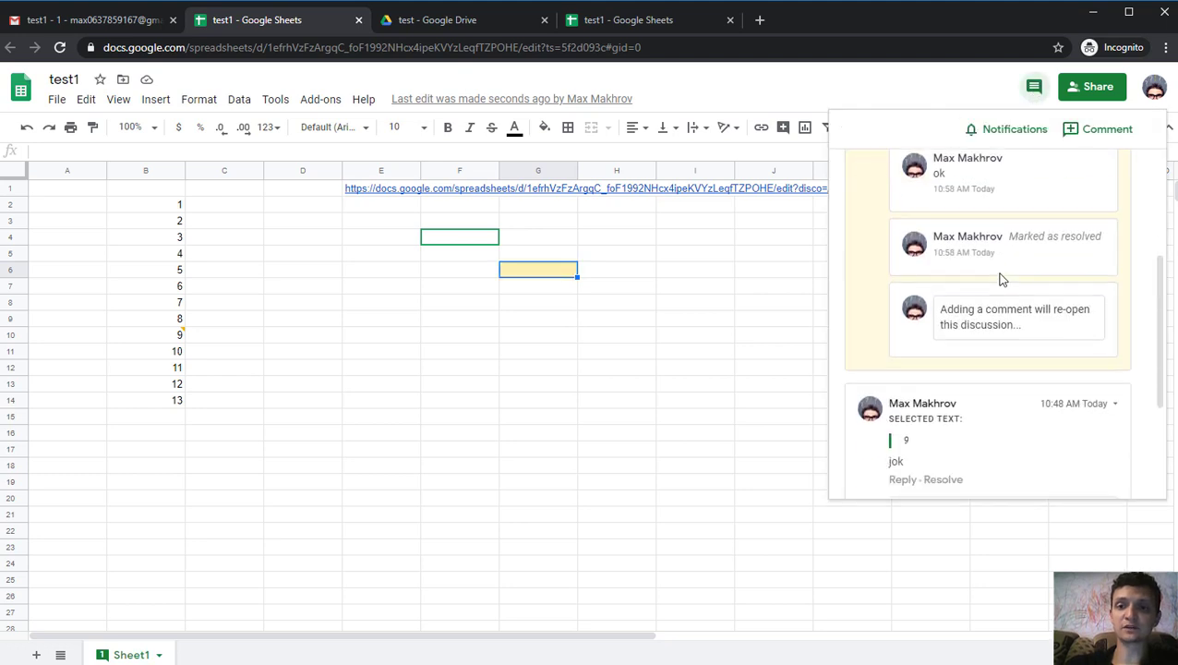
scroll(1002, 295, down, 2)
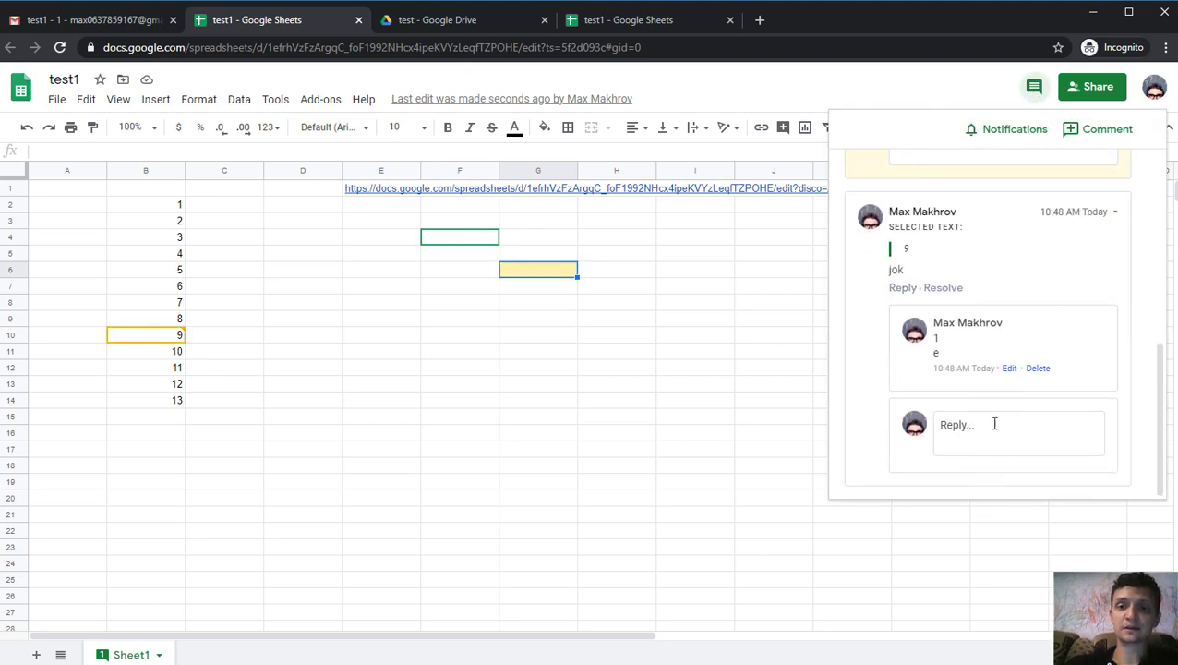
scroll(1001, 396, up, 3)
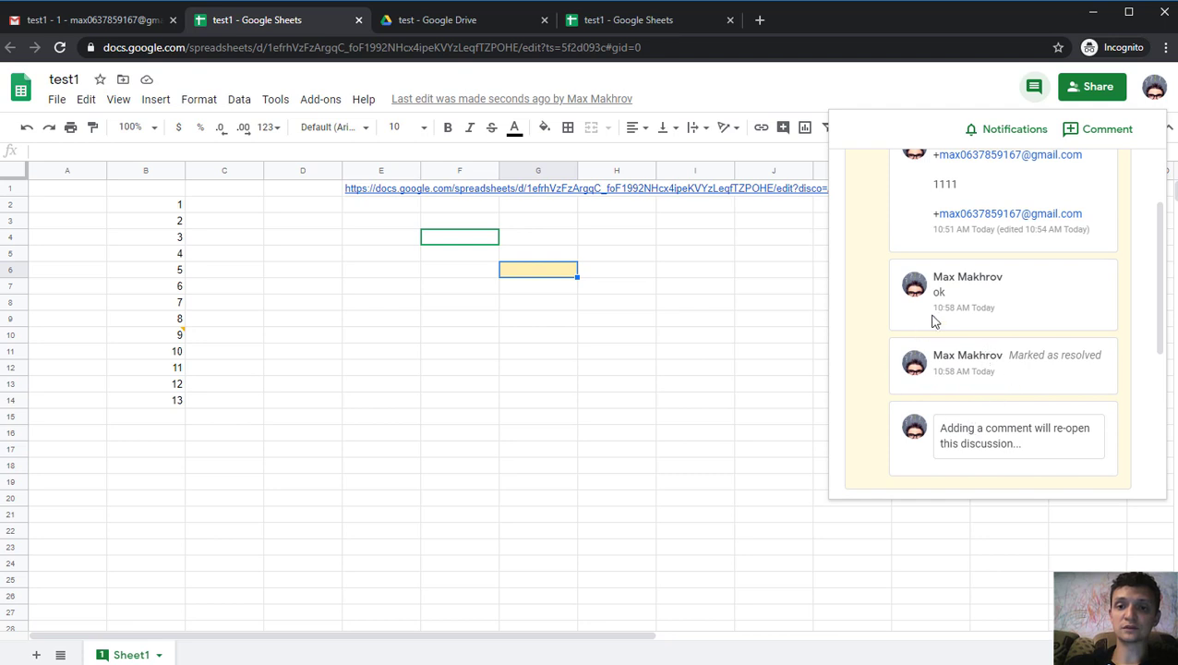
scroll(948, 344, up, 1)
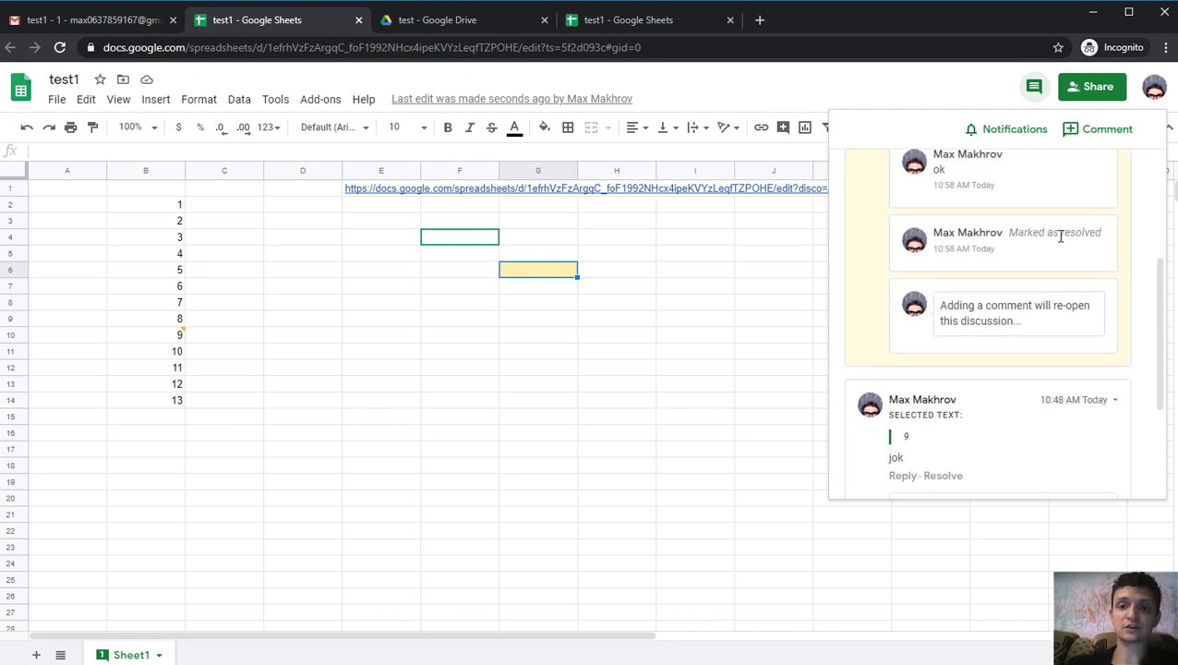
click(977, 304)
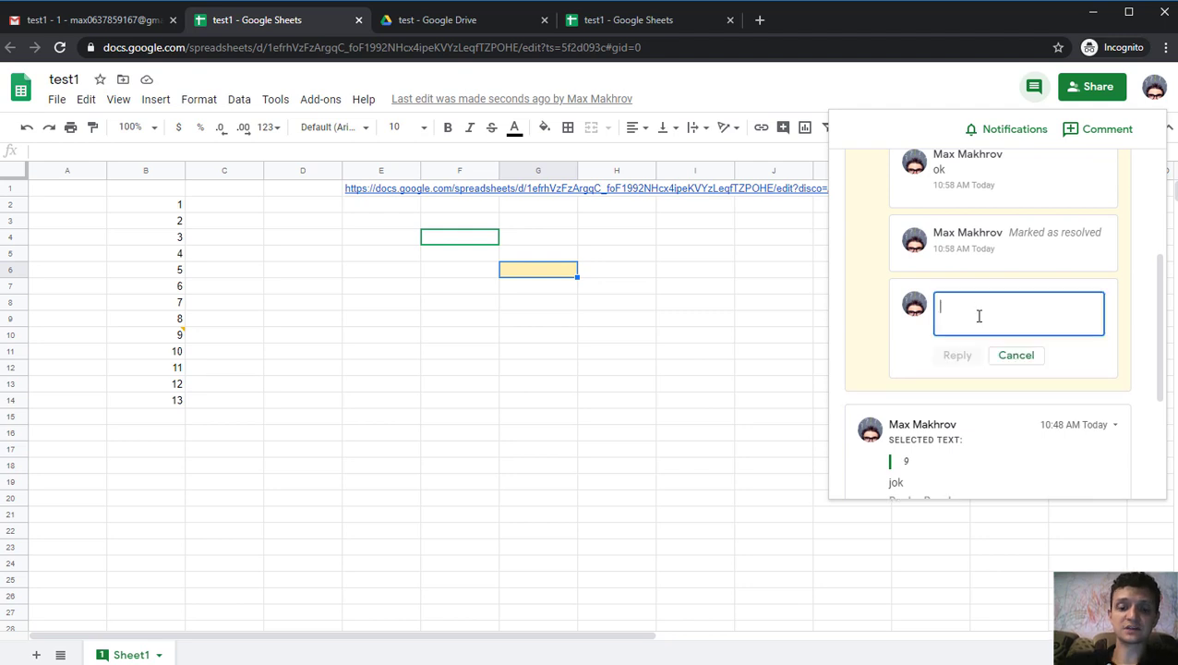
text(yo)
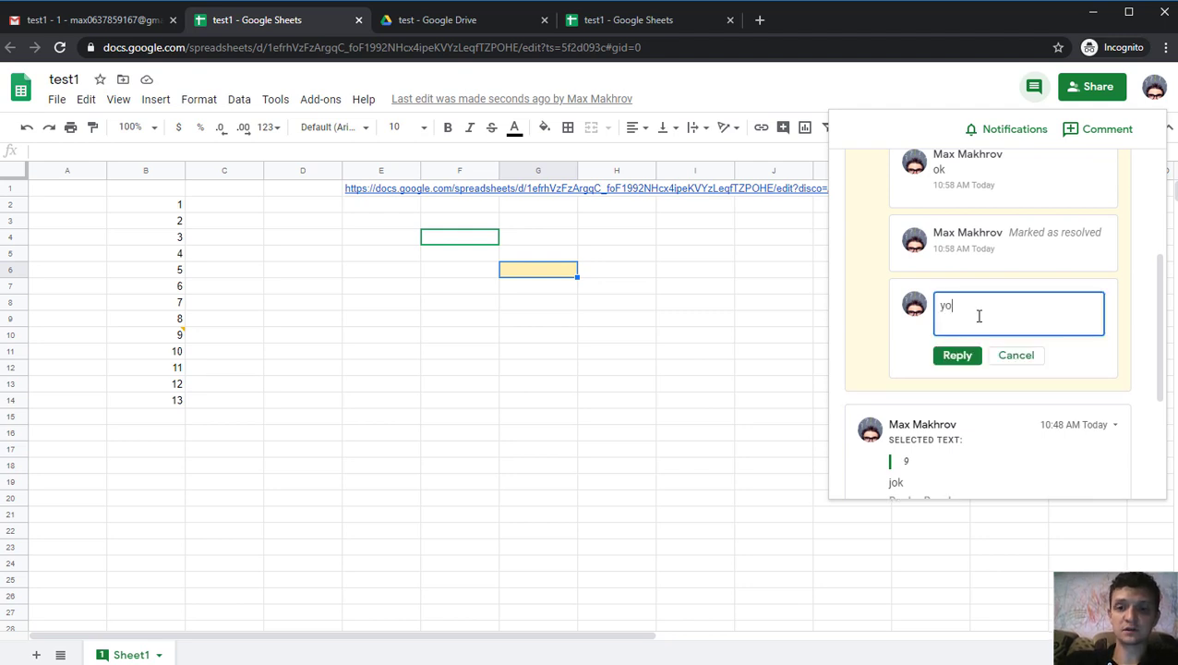
click(960, 358)
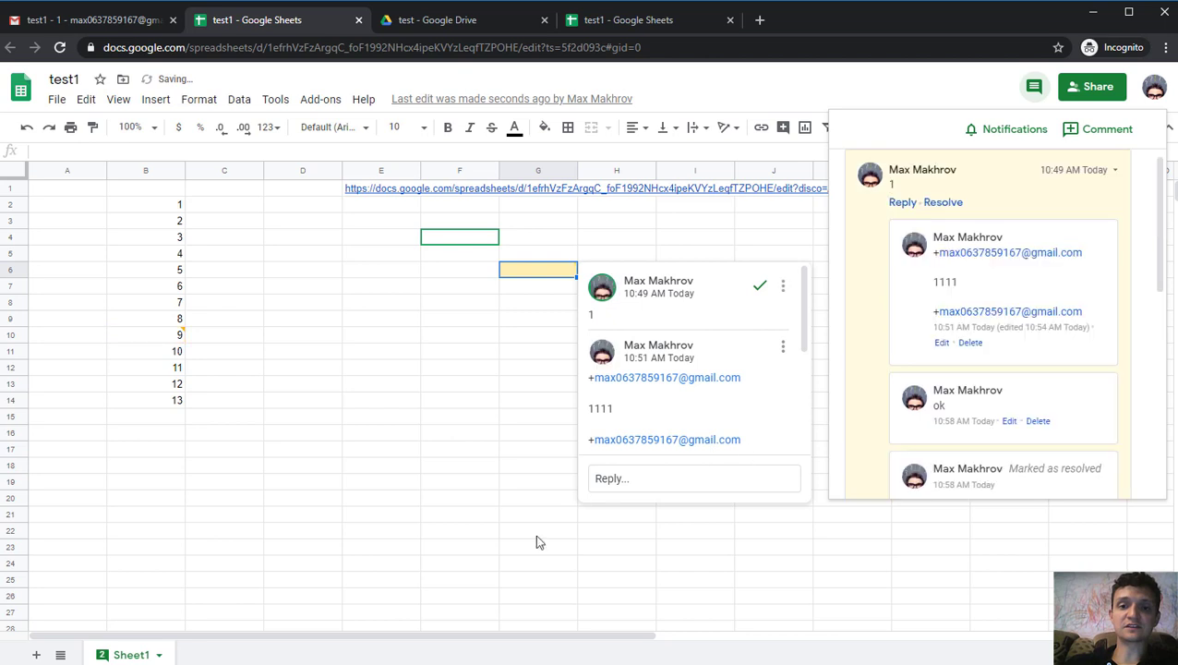
- Check that the G6 comment thread shows the 'yo' reply and Re-opened status
click(518, 297)
click(547, 277)
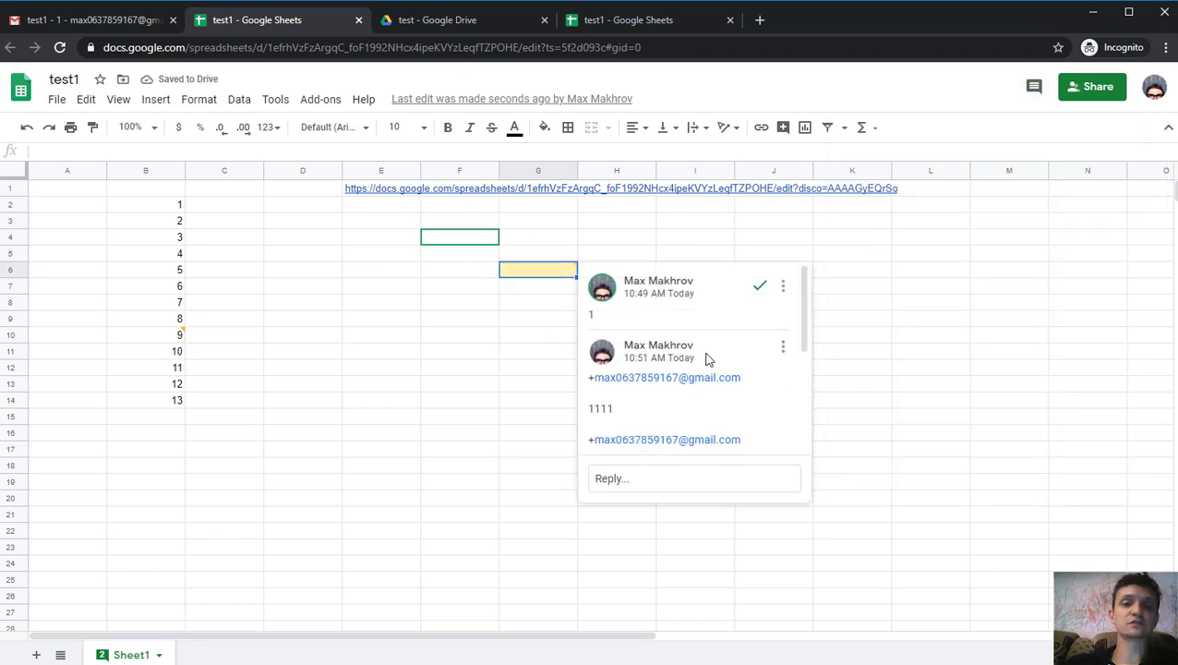
scroll(705, 354, down, 3)
scroll(704, 354, up, 5)
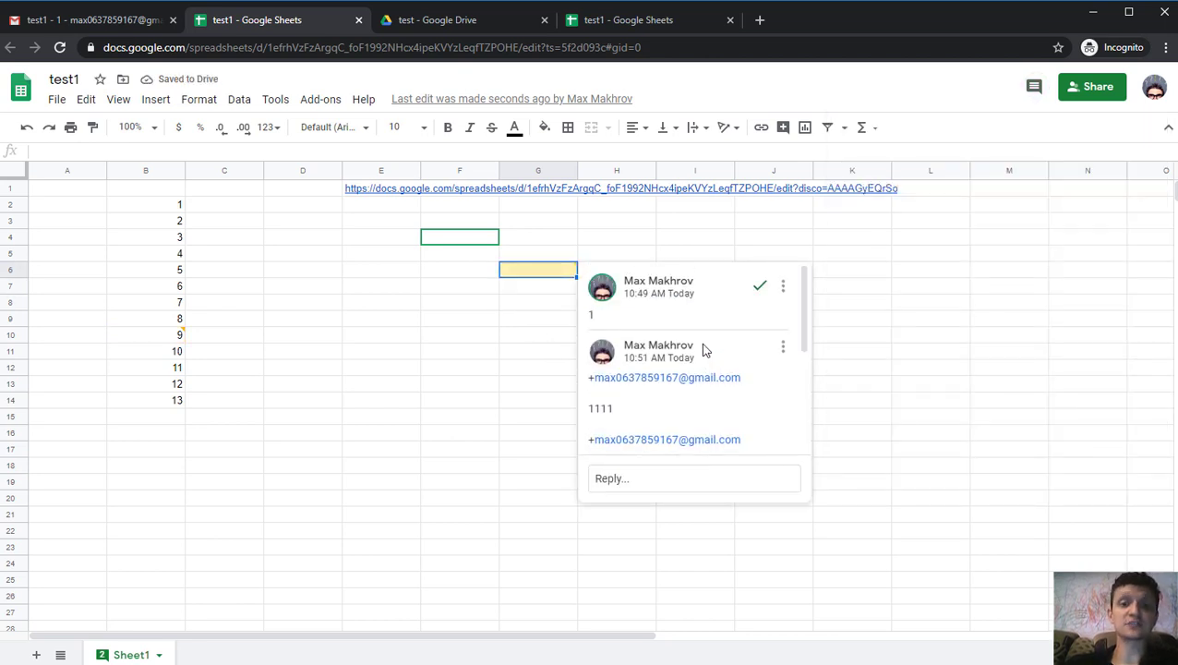
scroll(702, 350, down, 5)
scroll(664, 377, up, 5)
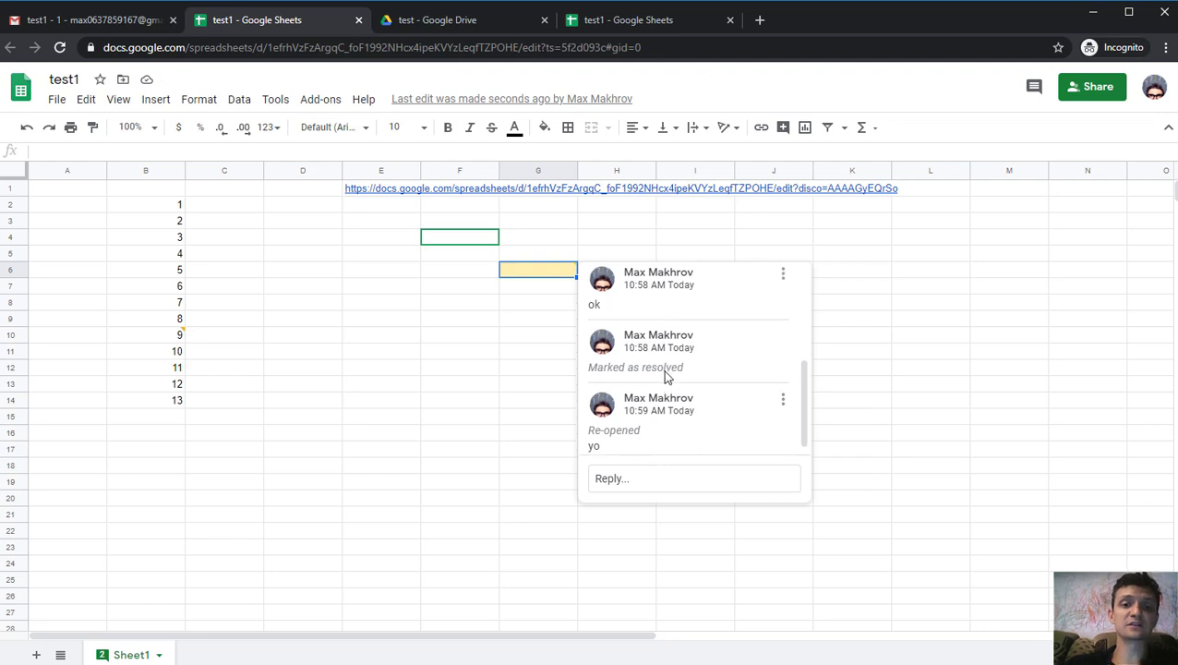
scroll(679, 373, down, 5)
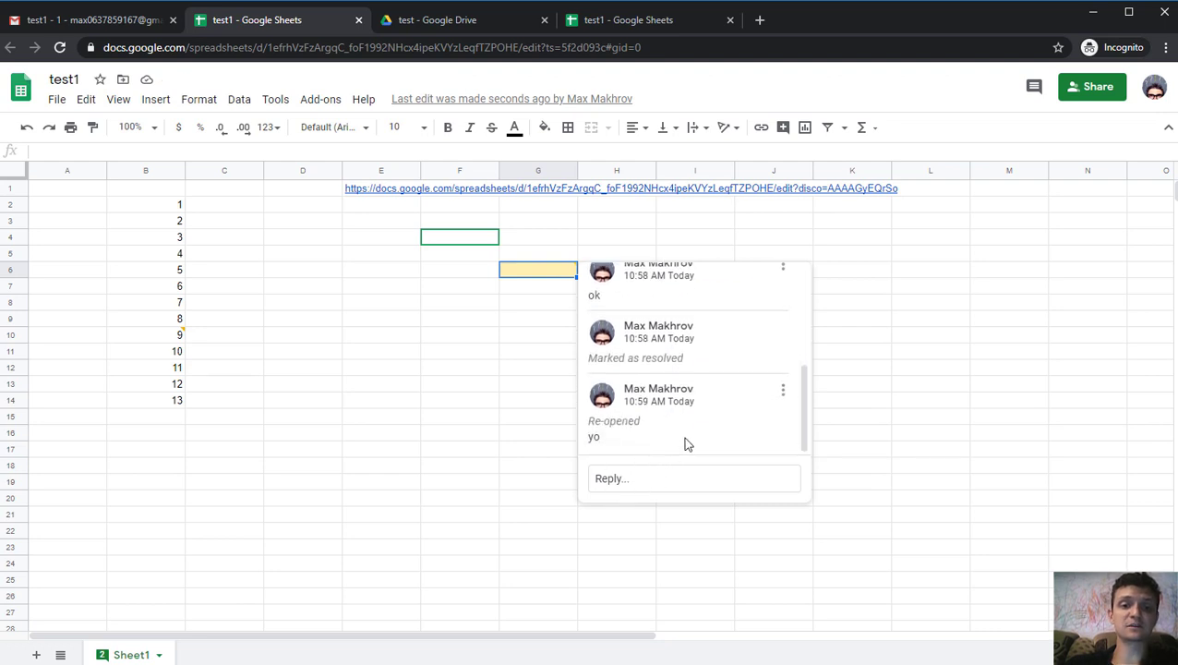
scroll(685, 434, up, 5)
scroll(669, 433, down, 5)
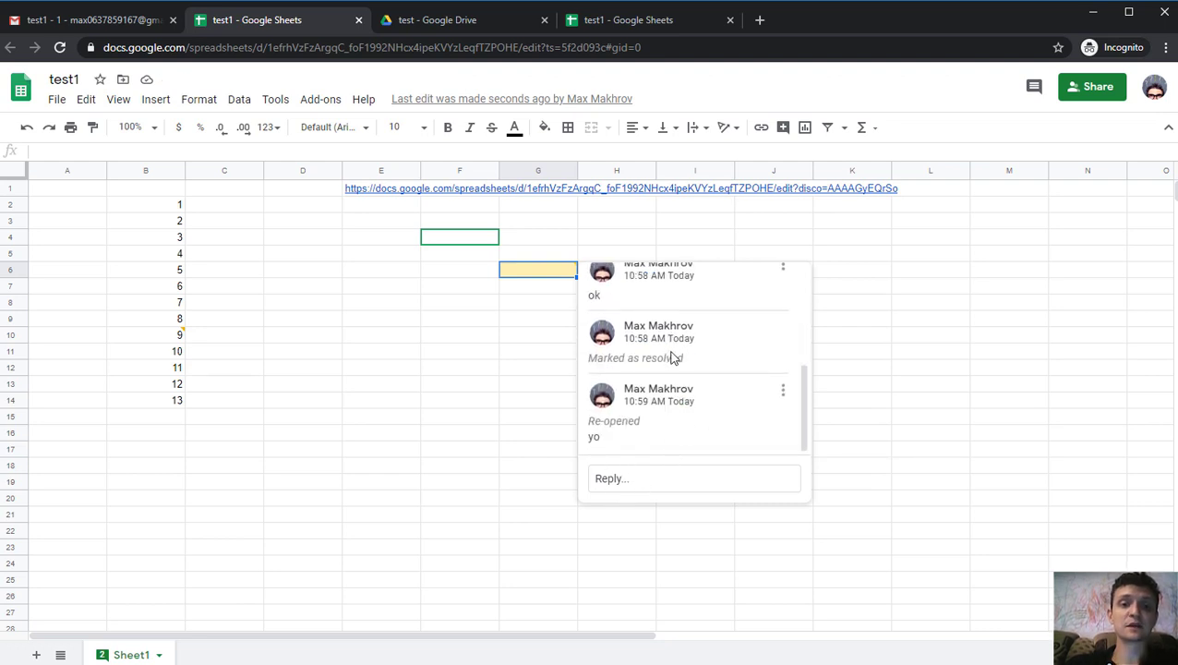
- Scroll through all test1 comments, then open the B10 comment and resolve it
click(1034, 85)
scroll(978, 277, down, 5)
scroll(970, 309, up, 5)
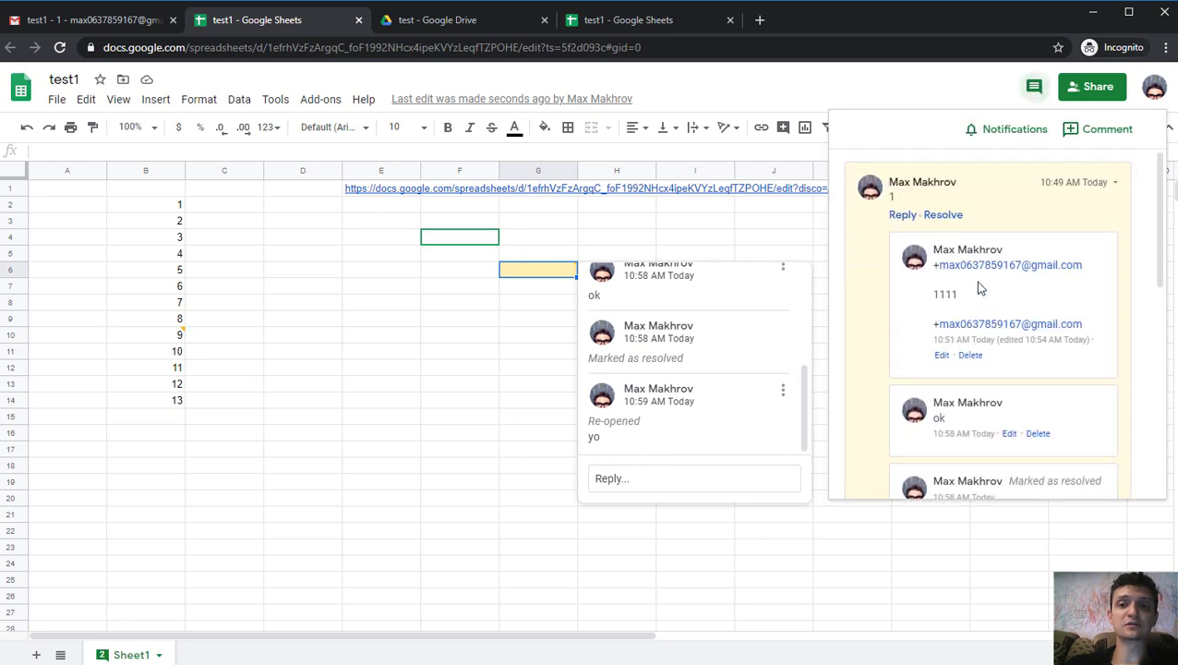
scroll(983, 319, down, 5)
scroll(986, 334, up, 5)
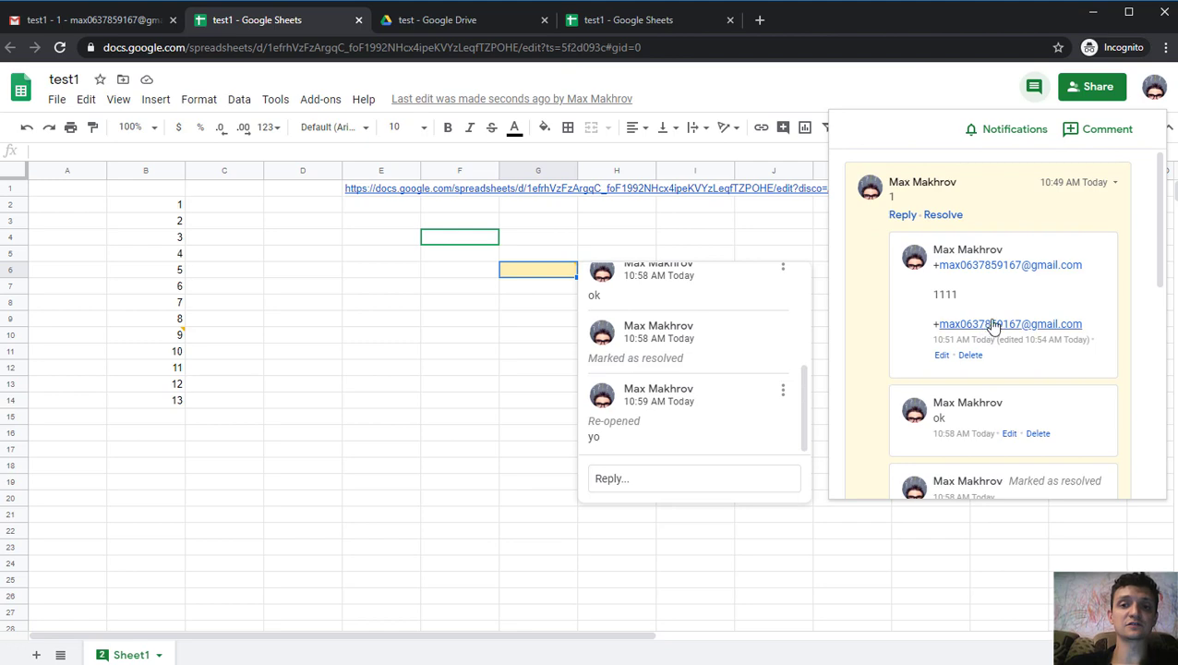
click(281, 368)
click(144, 337)
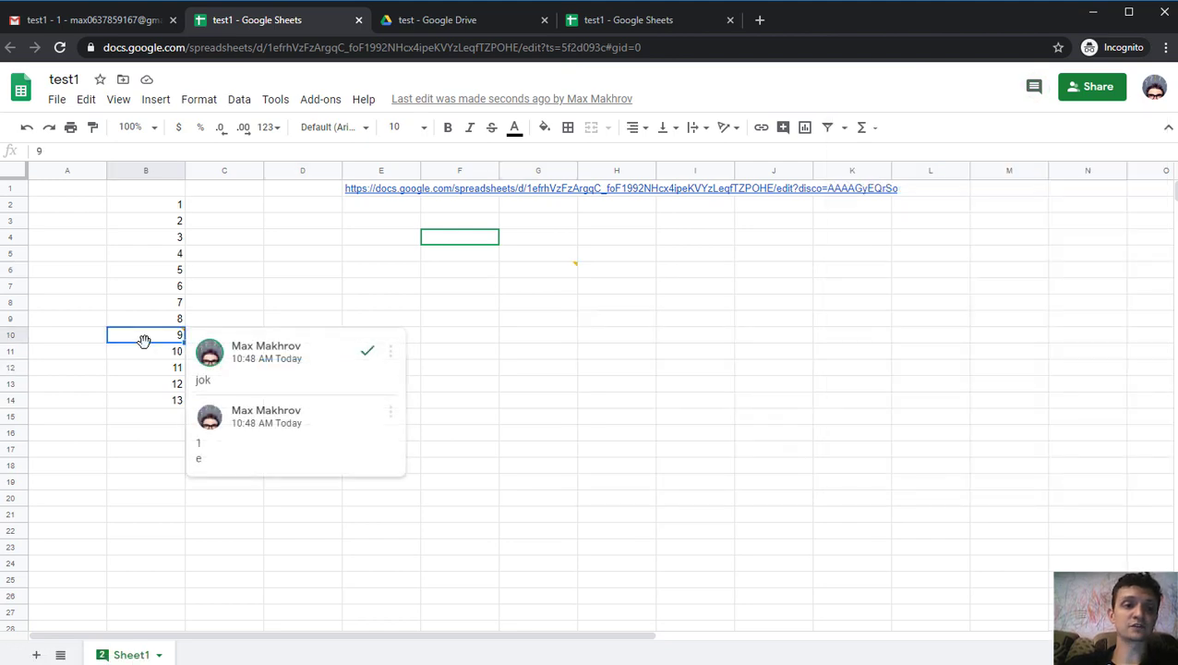
click(361, 355)
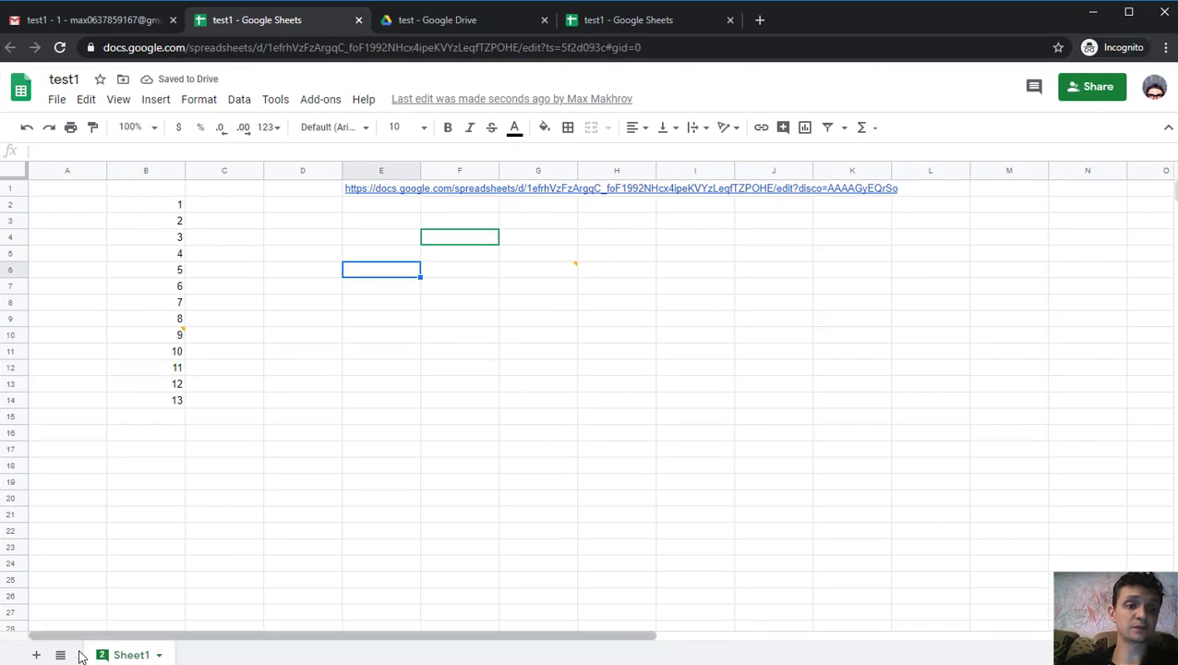
- Add a blank Sheet2 to test1, then return to Sheet1
click(461, 341)
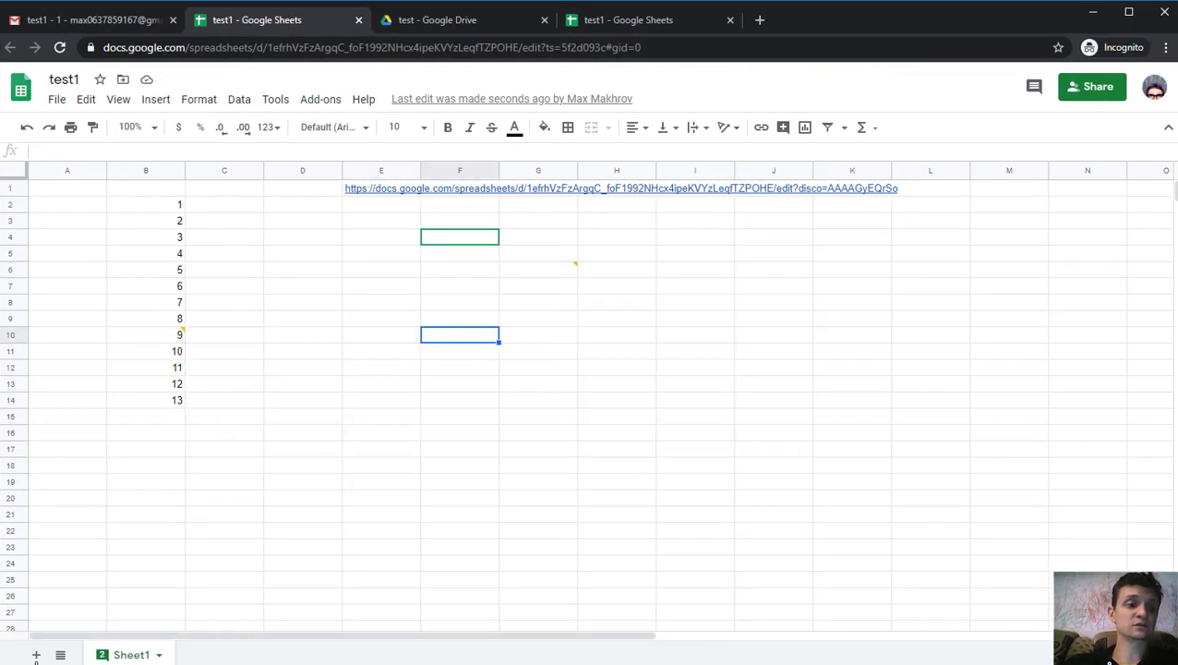
click(36, 654)
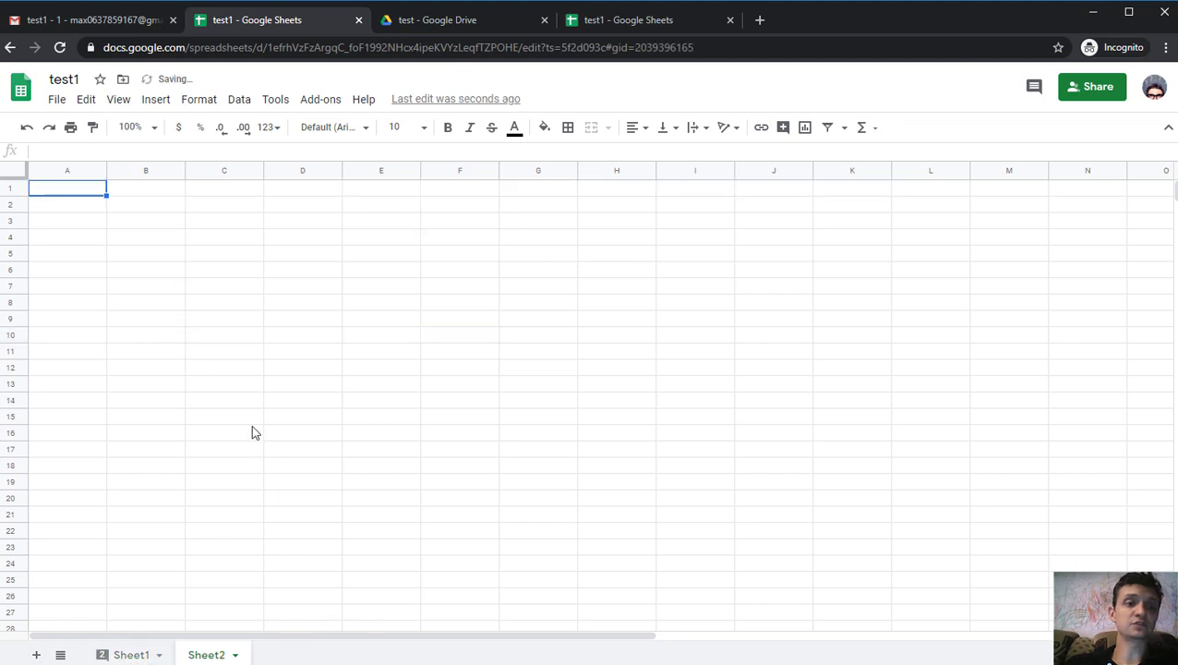
click(148, 656)
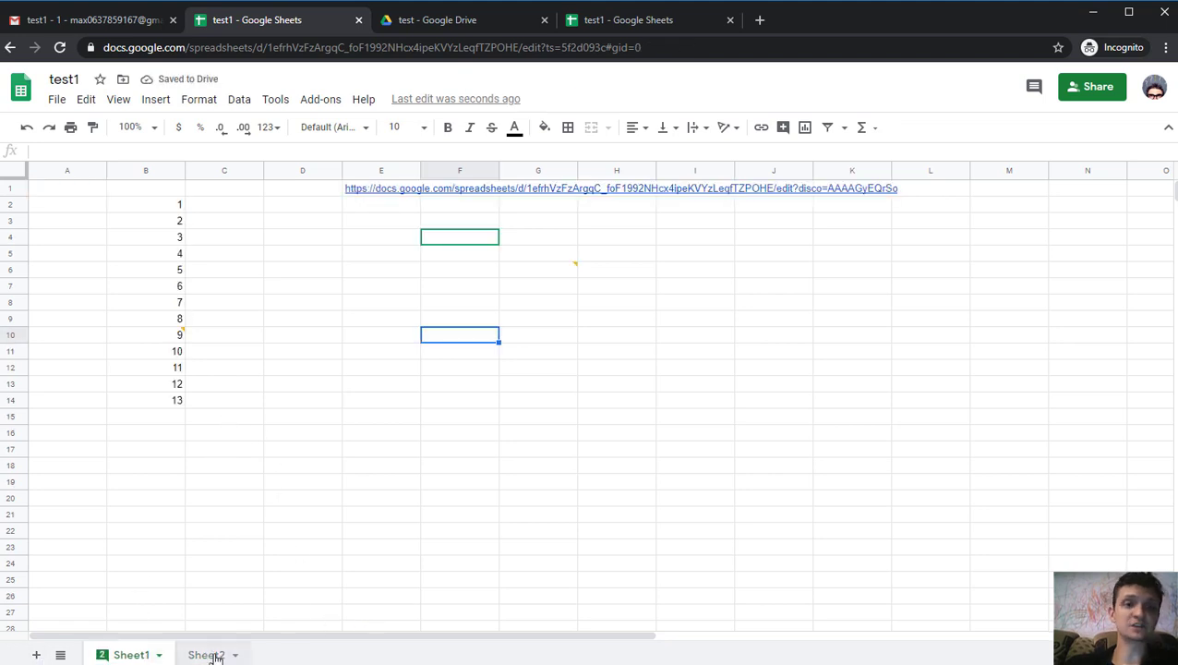
- Compare Sheet1's gid=0 with Sheet2's gid in the address bar, ending on Sheet1
click(660, 46)
click(618, 51)
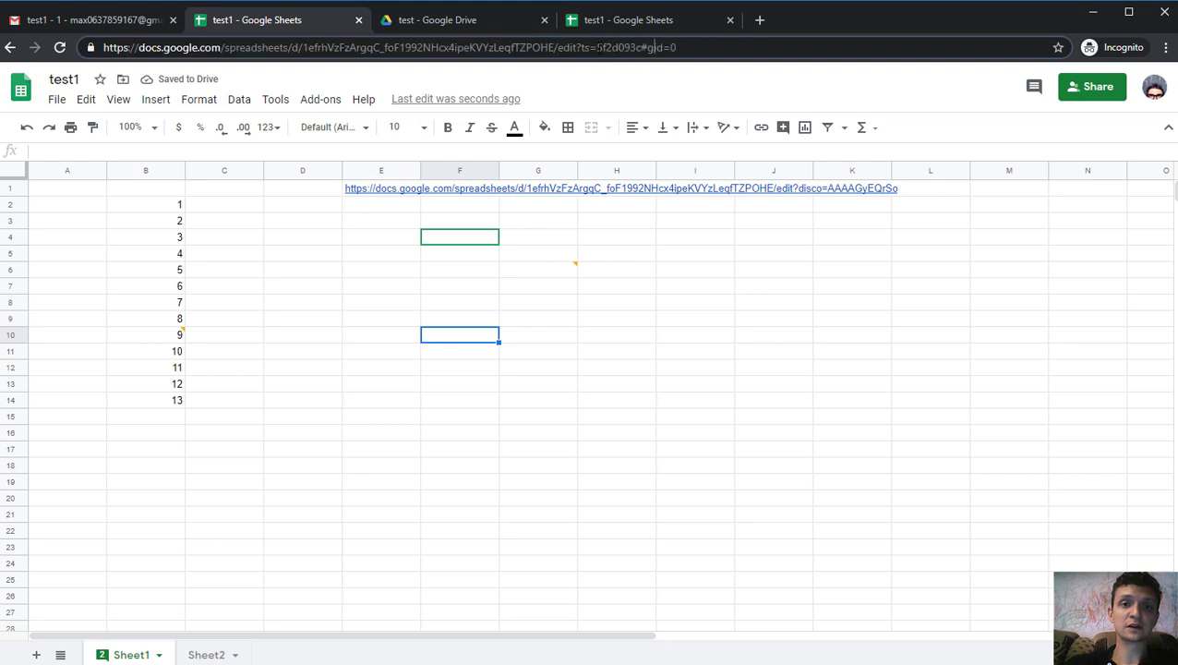
key(shift+End)
click(540, 380)
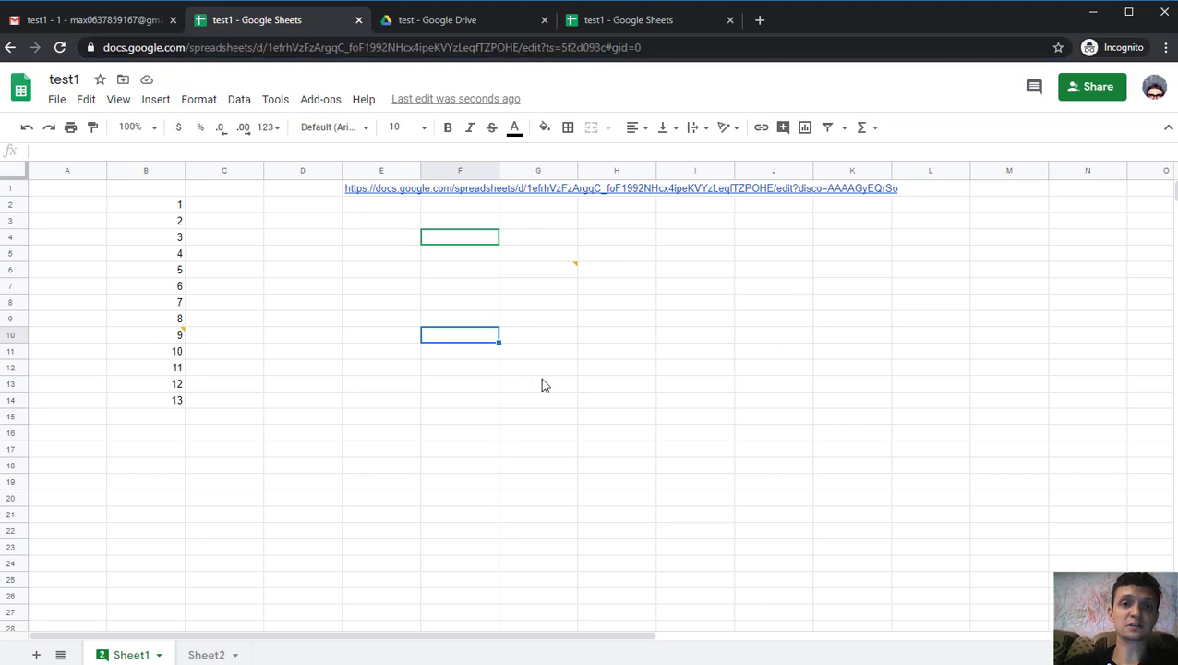
click(207, 655)
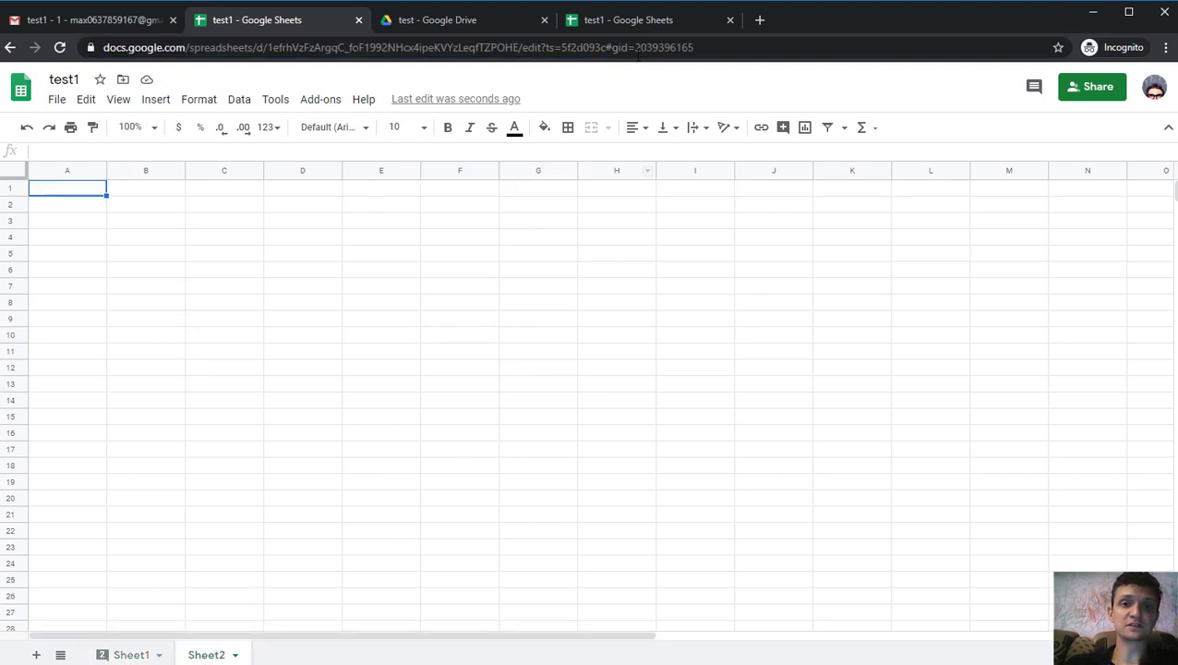
drag(607, 46, 734, 47)
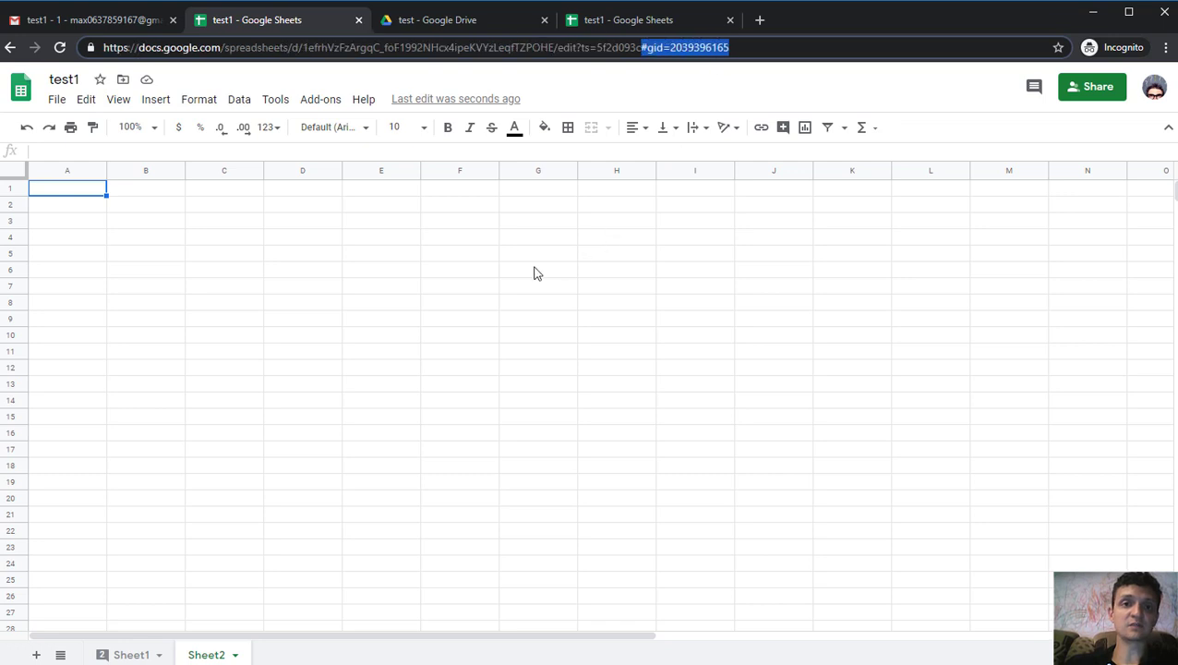
click(533, 273)
click(131, 655)
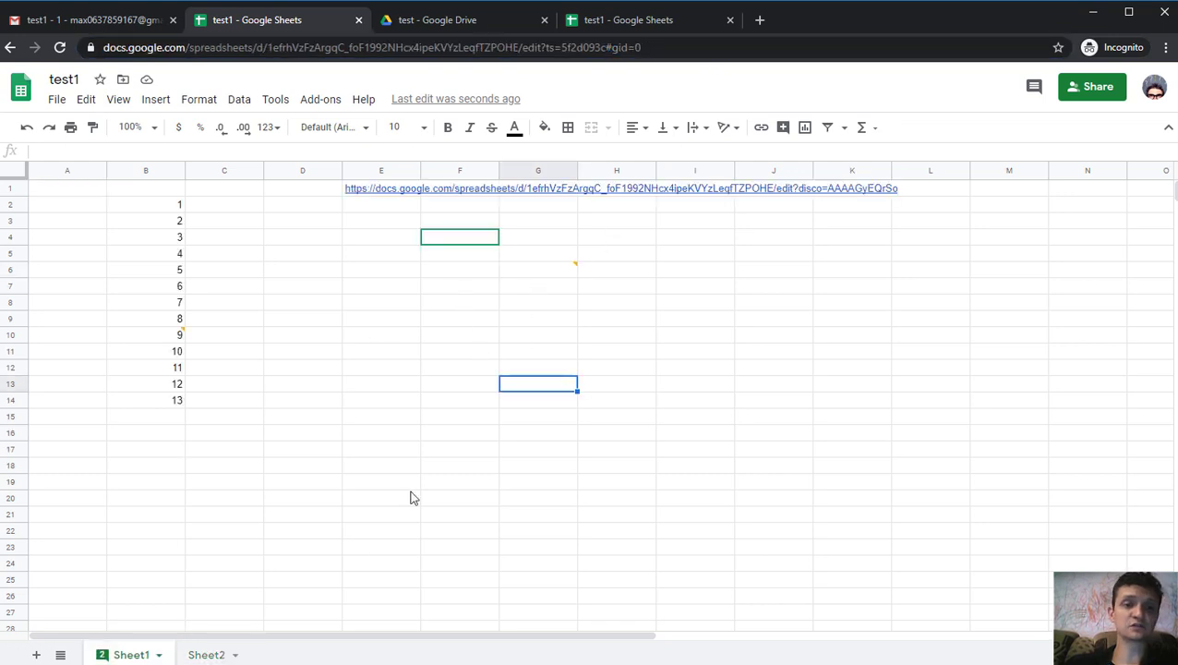
- Copy a link to range D3:G12 and open a new browser tab
drag(303, 220, 499, 368)
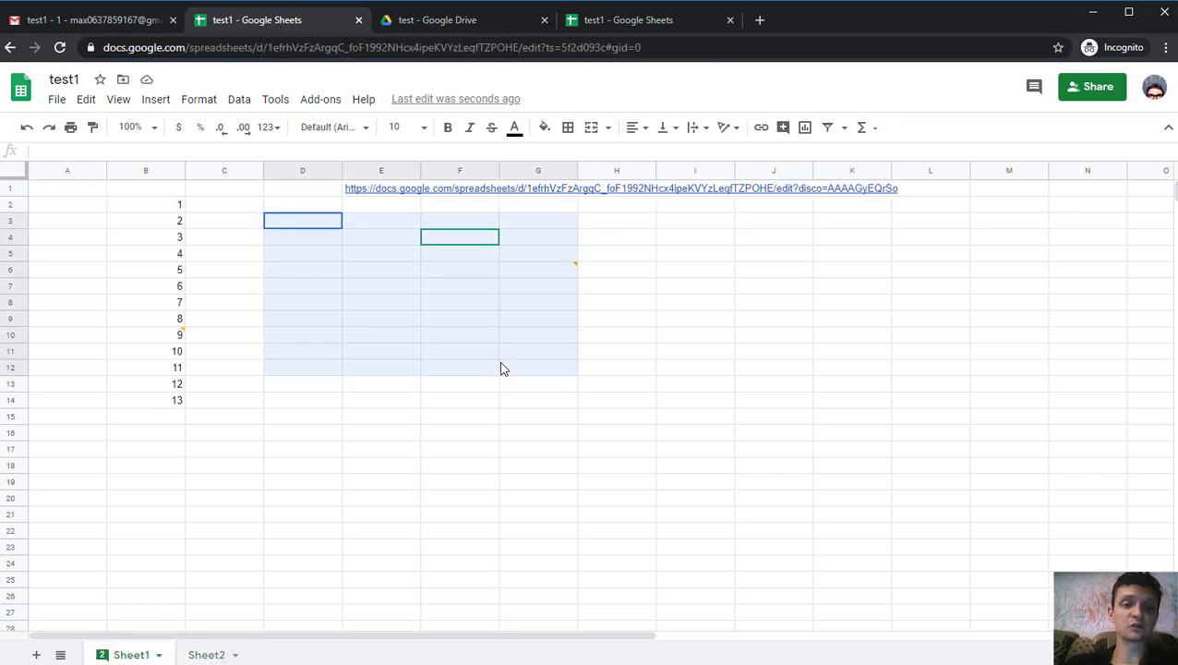
right_click(407, 298)
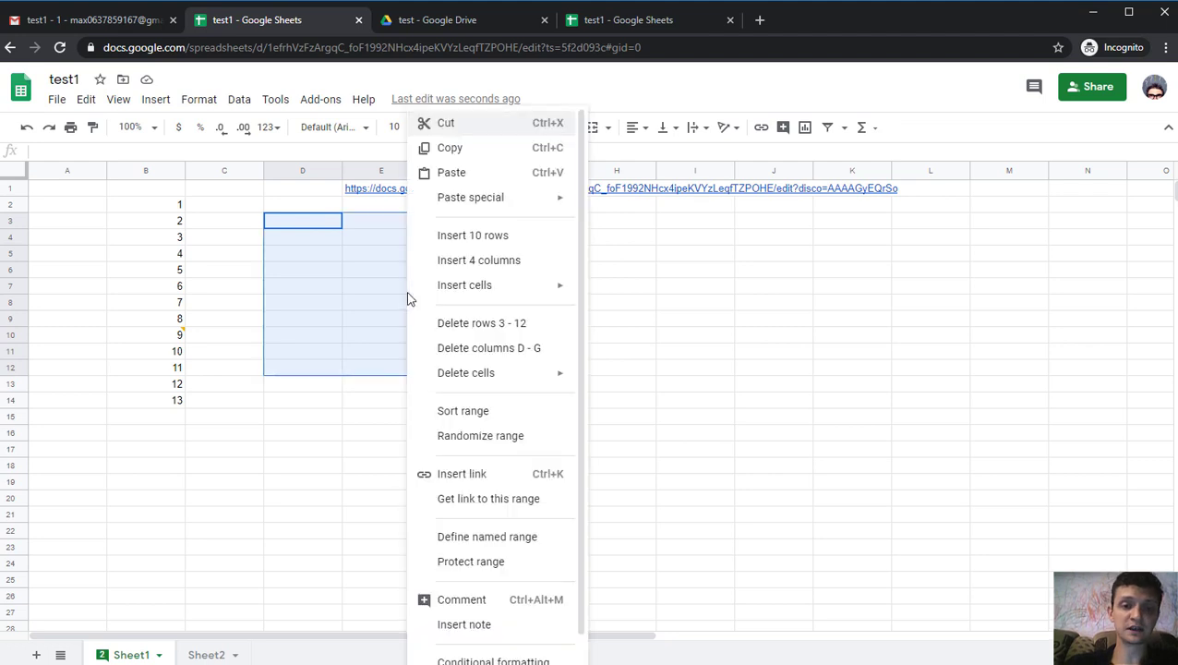
click(488, 507)
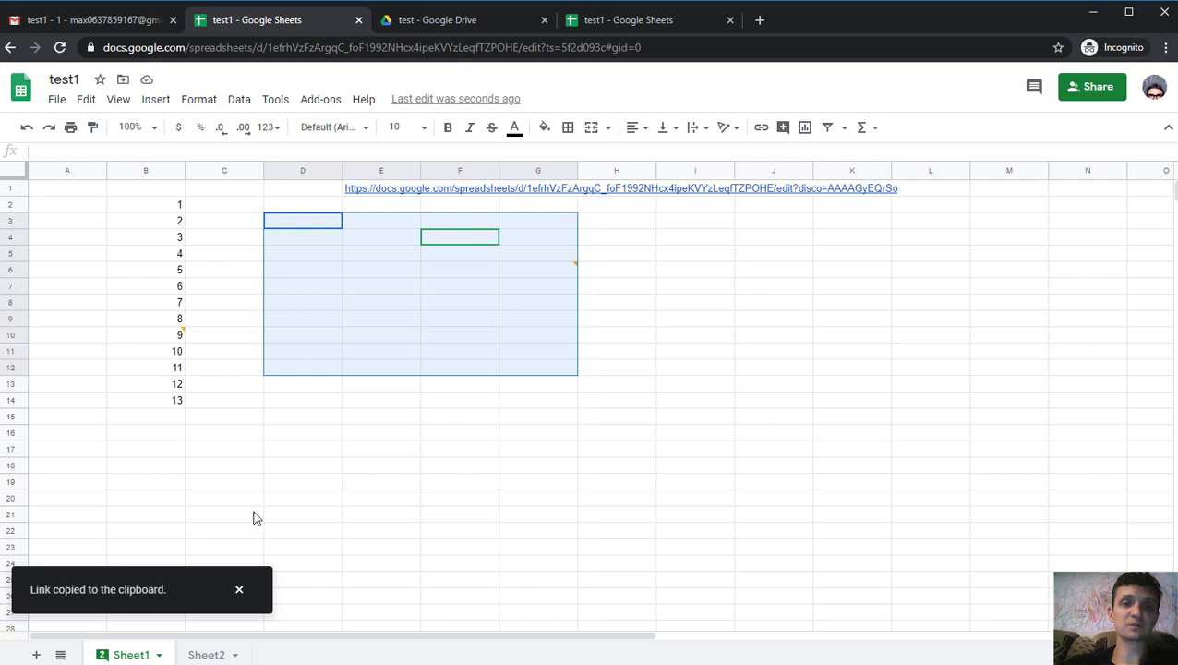
click(760, 20)
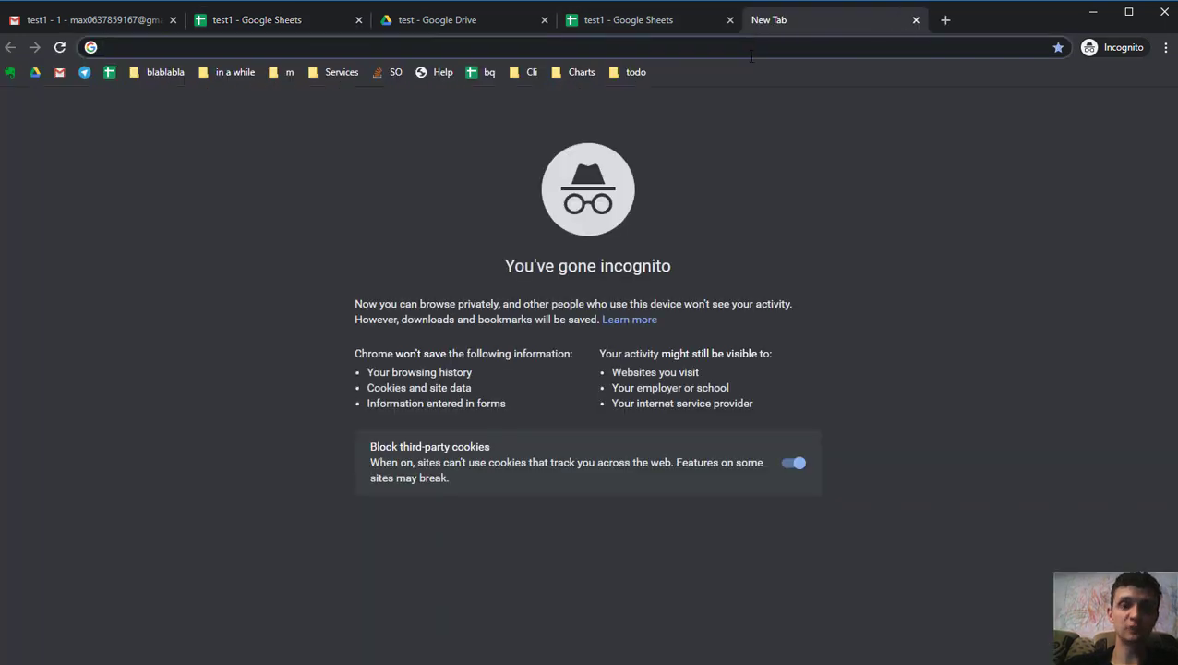
- Paste the link ending in &range=D3:G12 into the new tab and load it
key(ctrl+v)
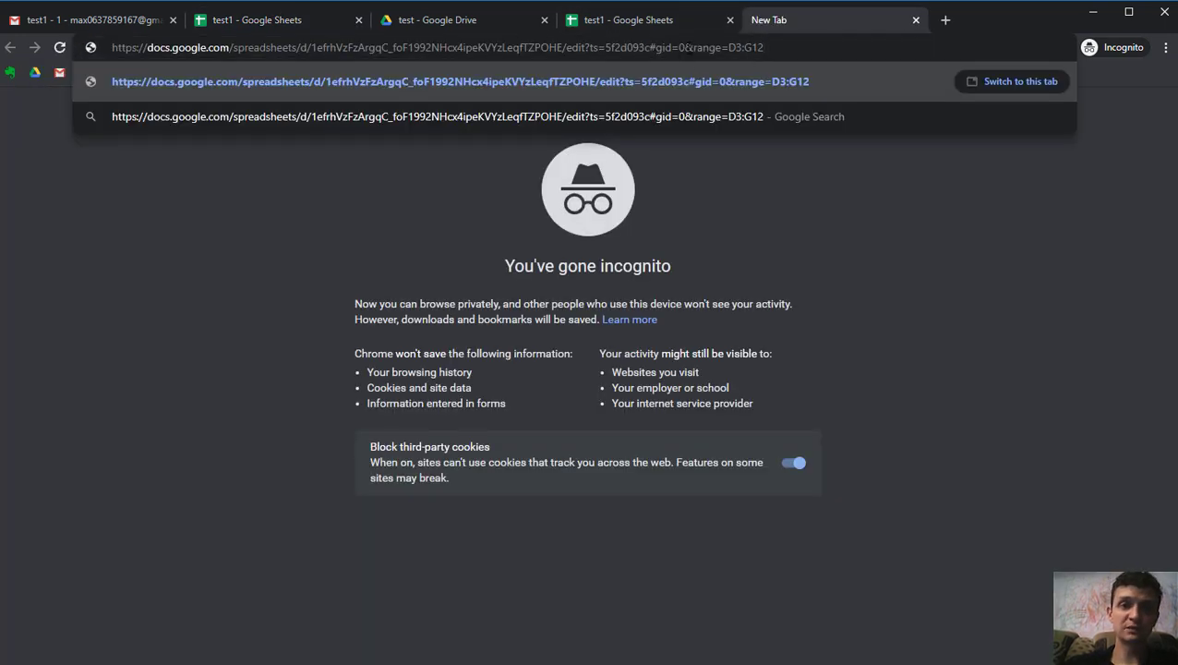
drag(685, 47, 785, 47)
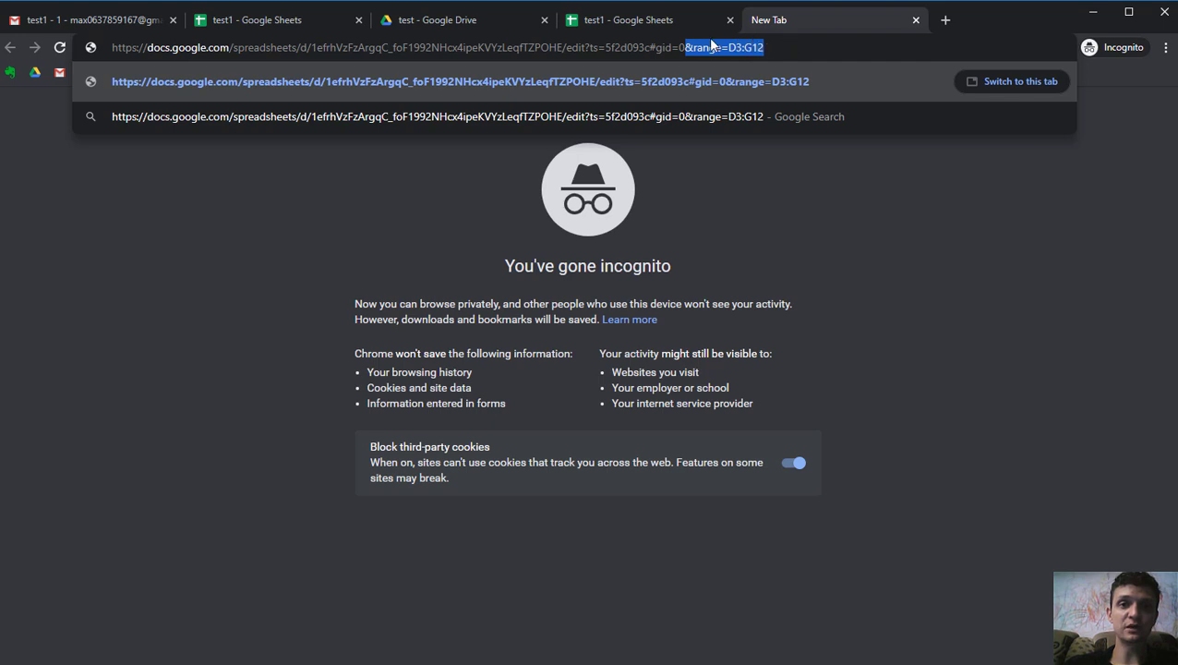
click(794, 47)
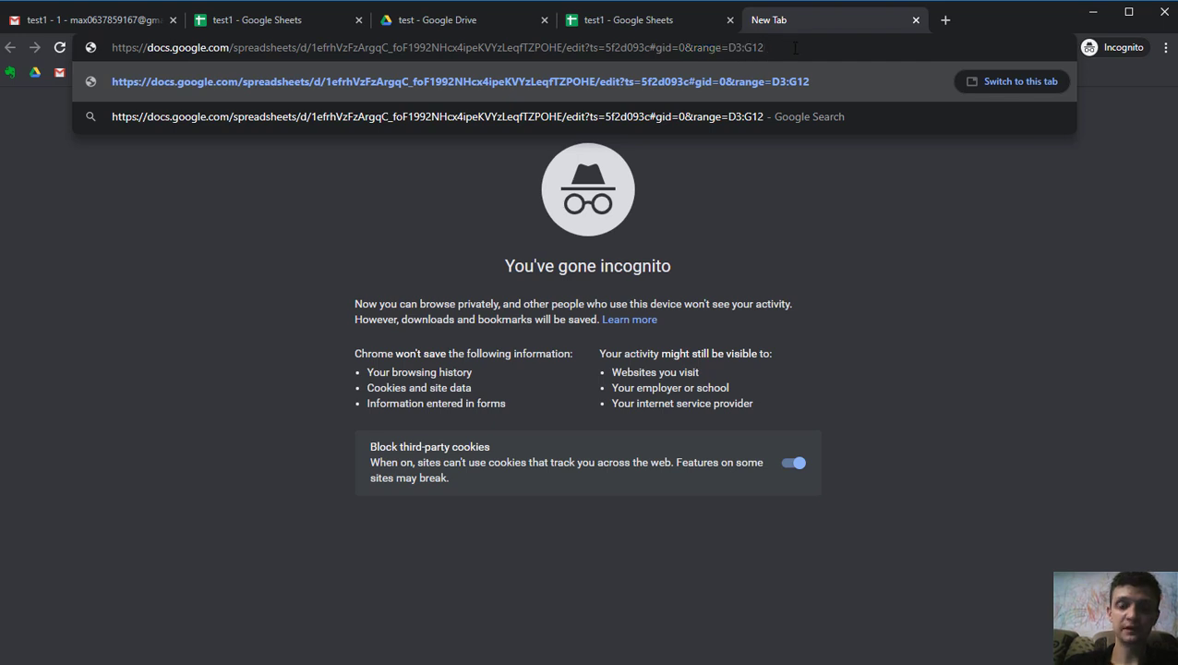
key(Return)
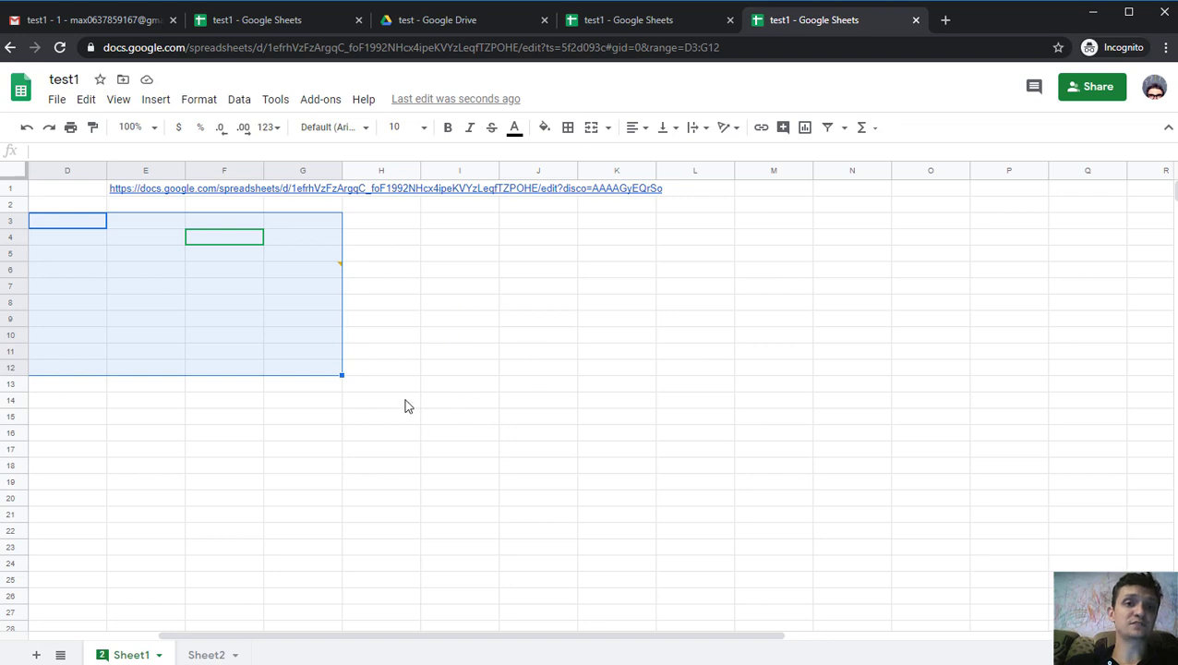
- Switch back to the original test1 tab and deselect D3:G12 by clicking F14
click(275, 19)
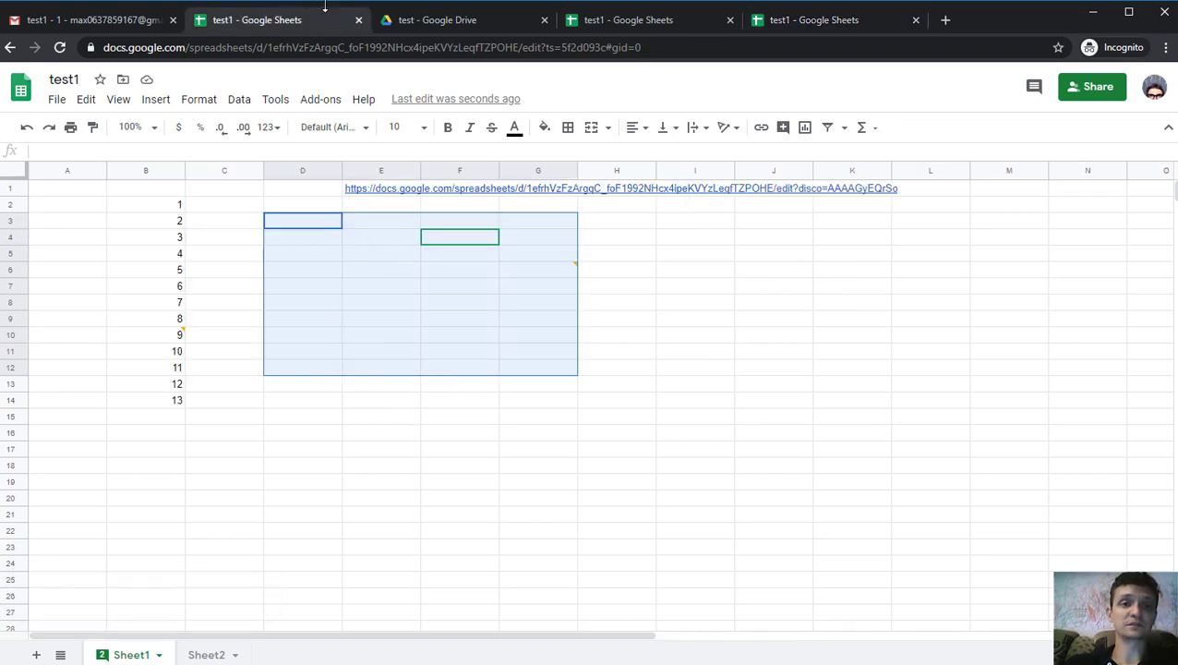
click(477, 403)
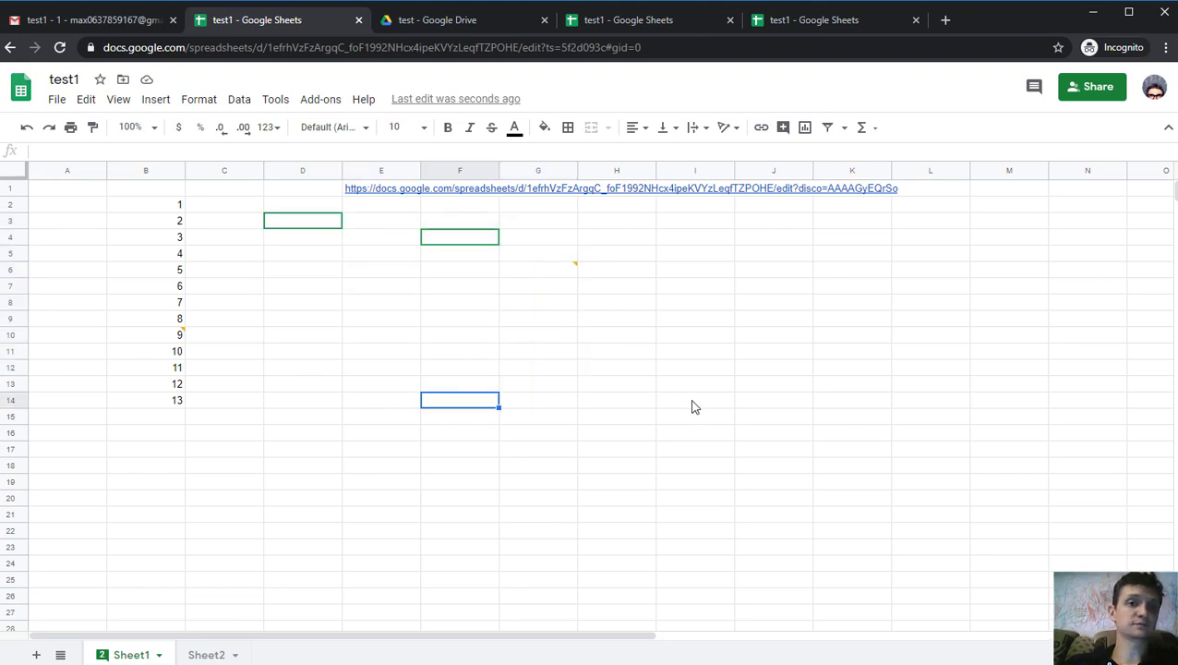